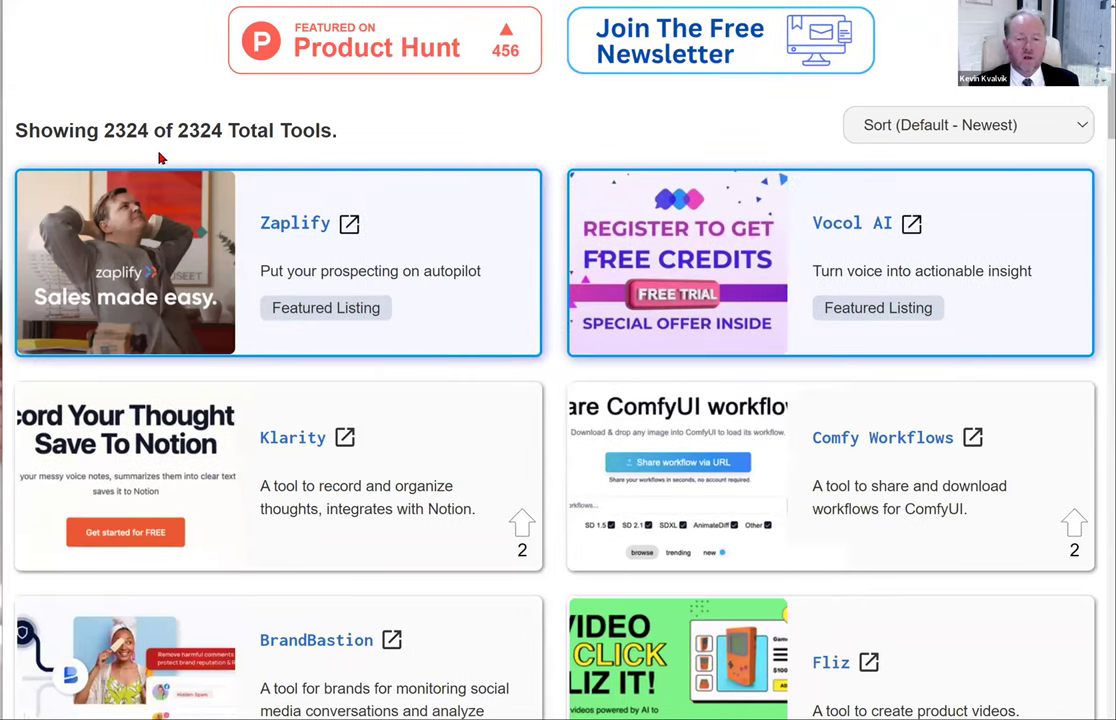
Step: Look over the Future Tools home page, from the category and pricing filters to the first tool listings
scroll(311, 154, "up", 10)
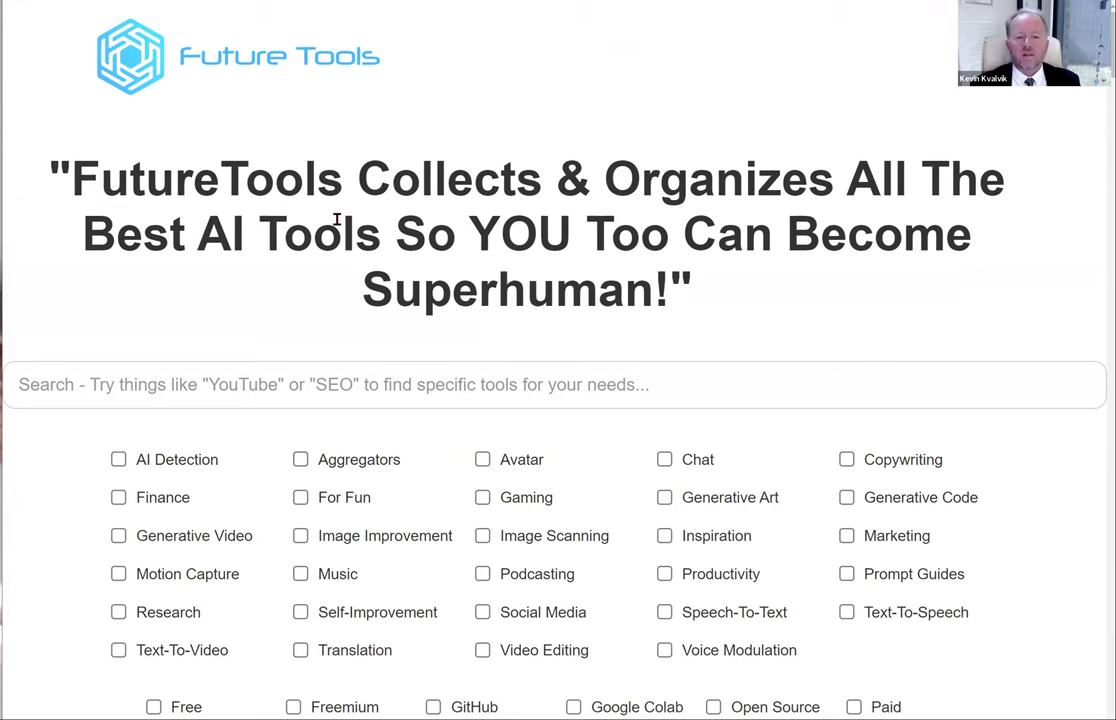
scroll(337, 220, "down", 1)
scroll(336, 230, "up", 1)
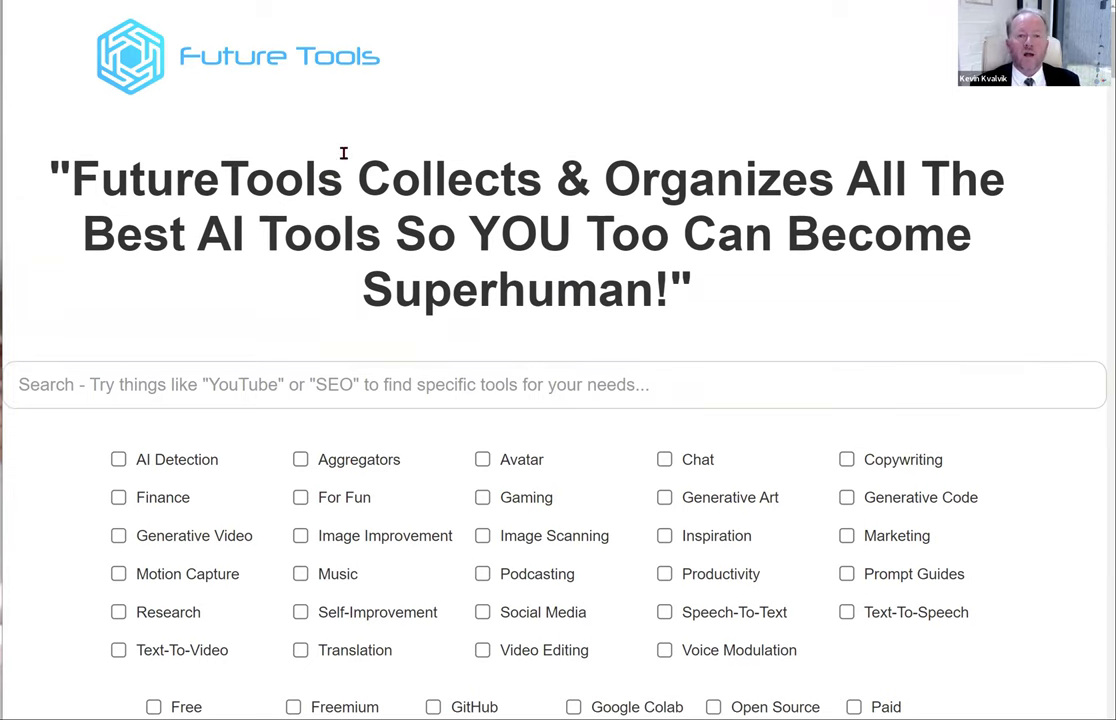
scroll(336, 140, "down", 2)
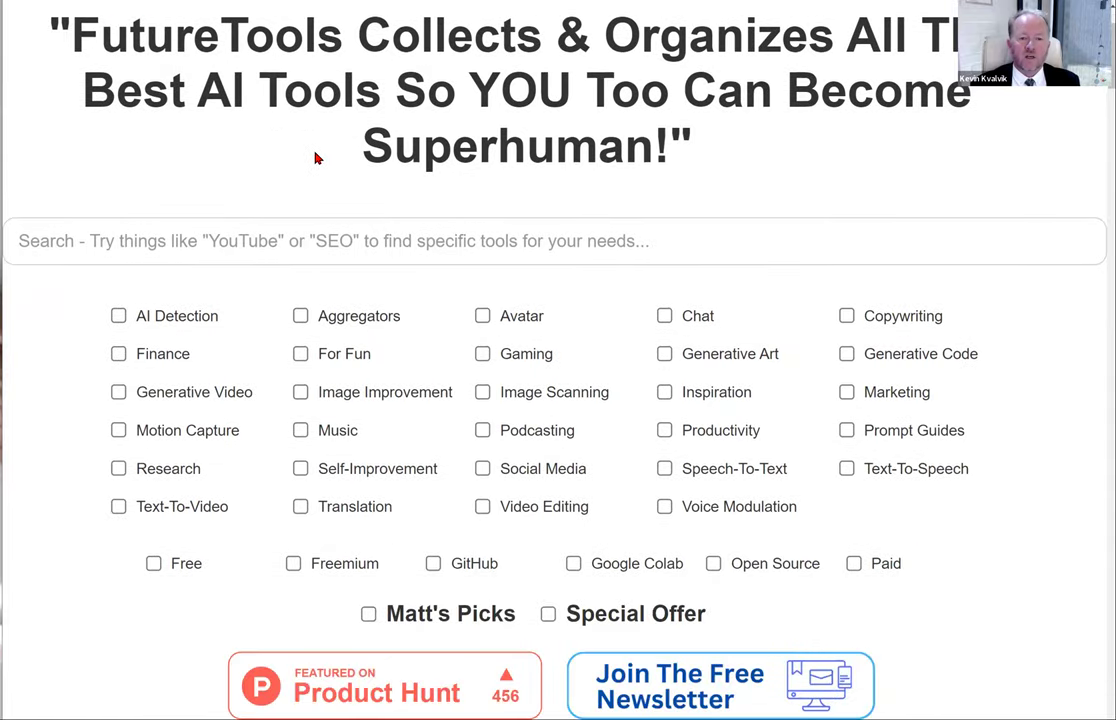
scroll(316, 156, "down", 4)
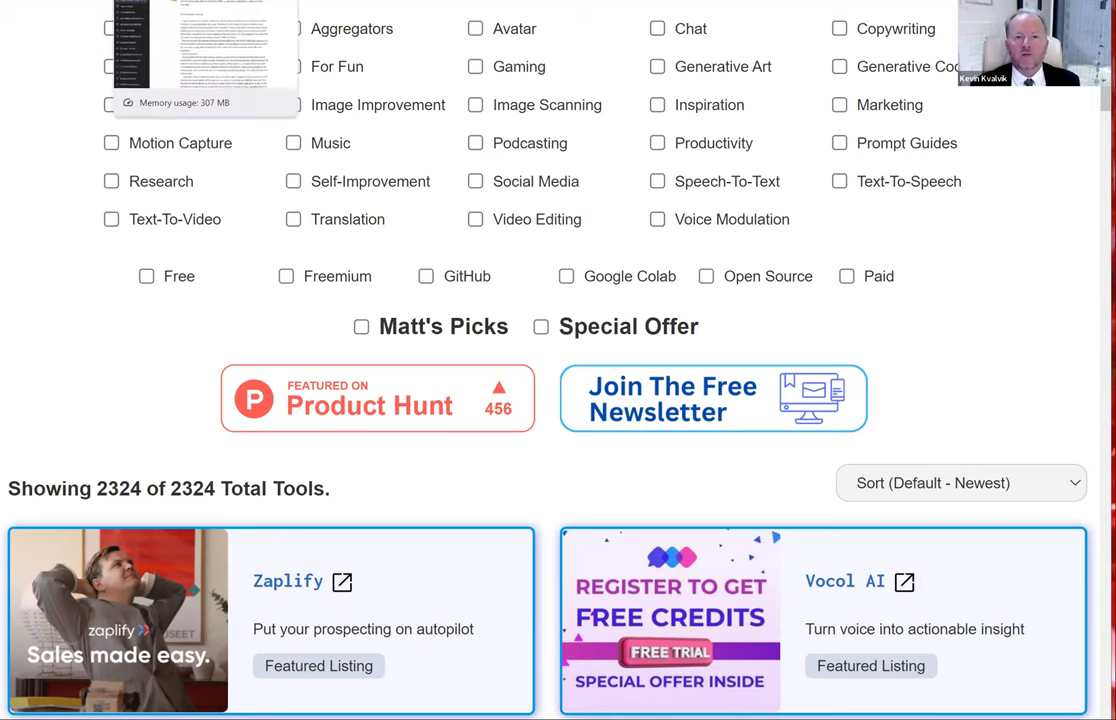
Step: Switch to ChatGPT and read through the Paper Grading chat, from the grading prompt and essay to the scores and the percentage follow-up
key("ctrl+Tab")
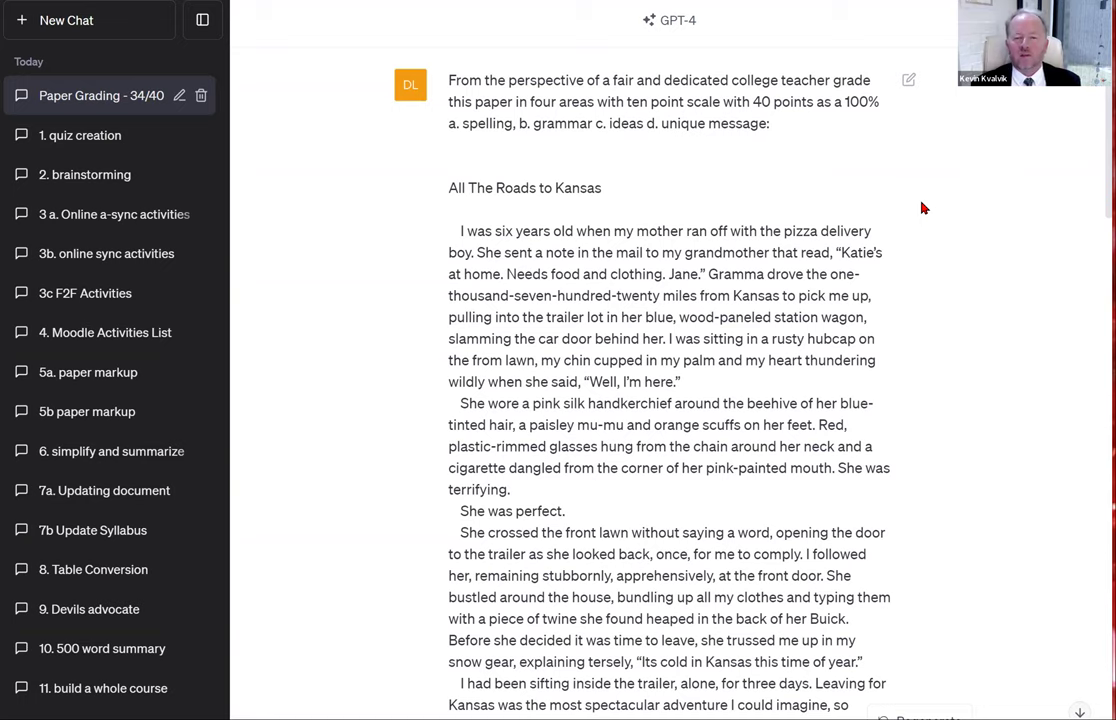
scroll(923, 207, "down", 8)
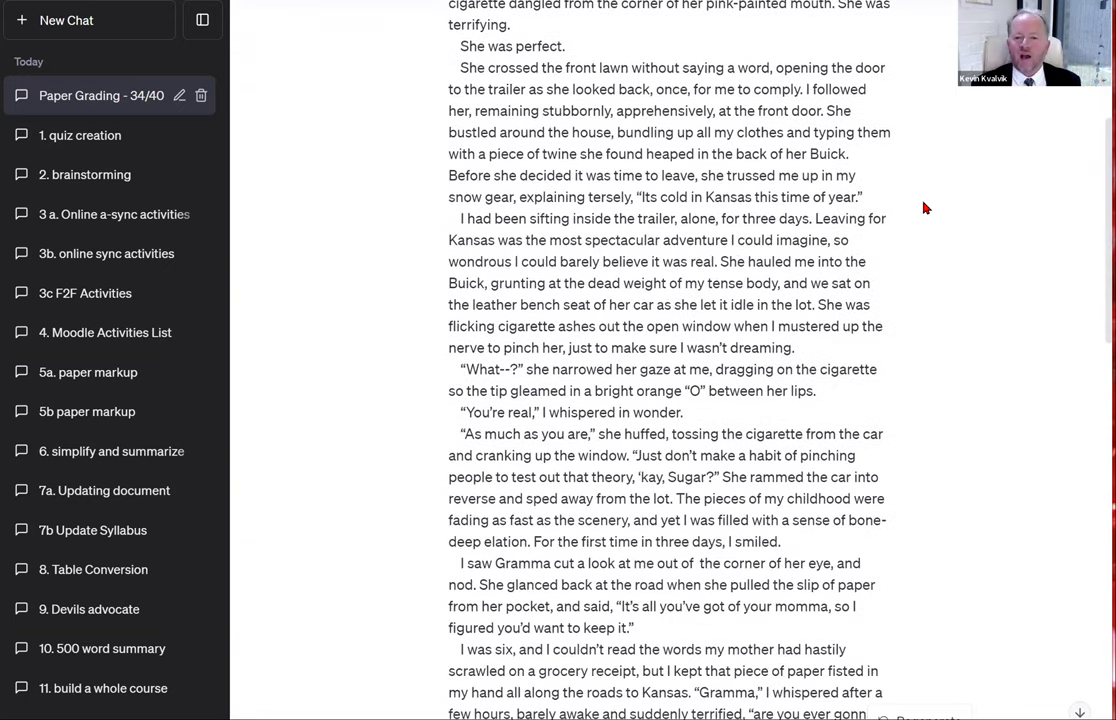
scroll(923, 207, "down", 5)
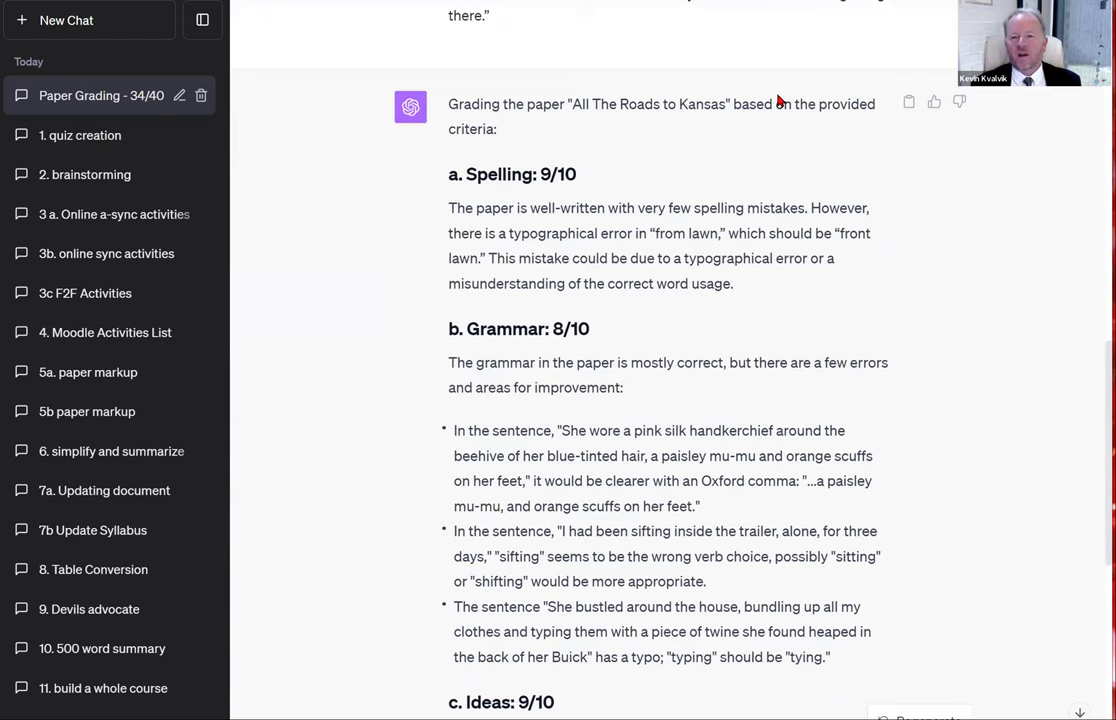
scroll(987, 155, "down", 2)
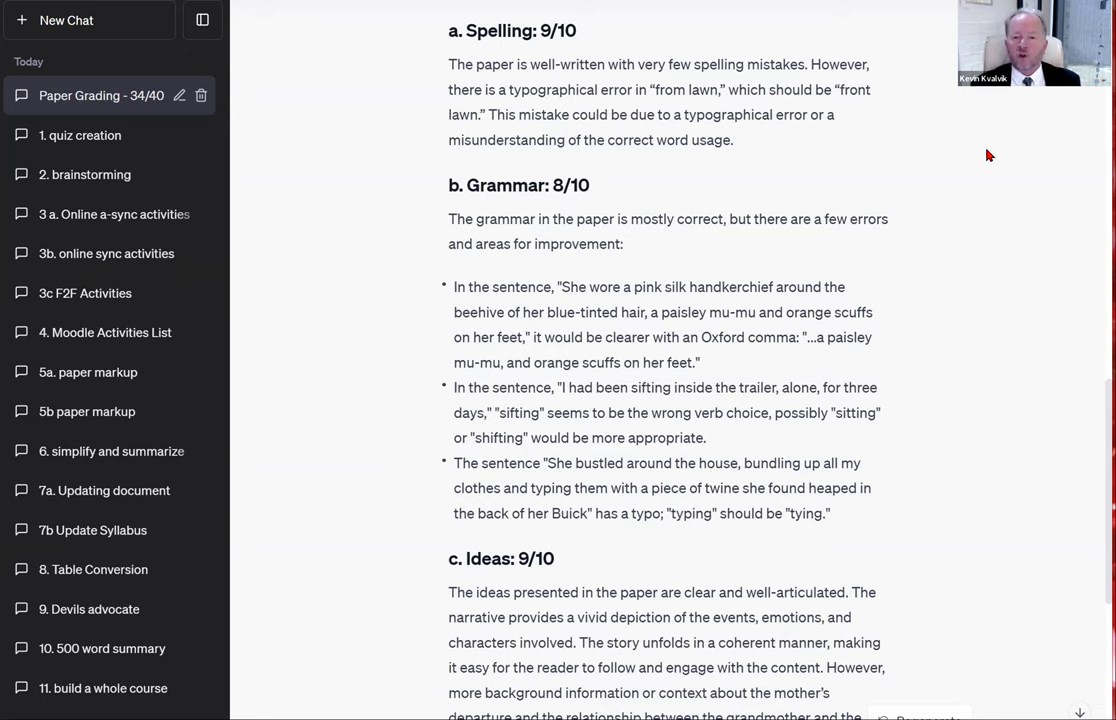
scroll(987, 155, "down", 3)
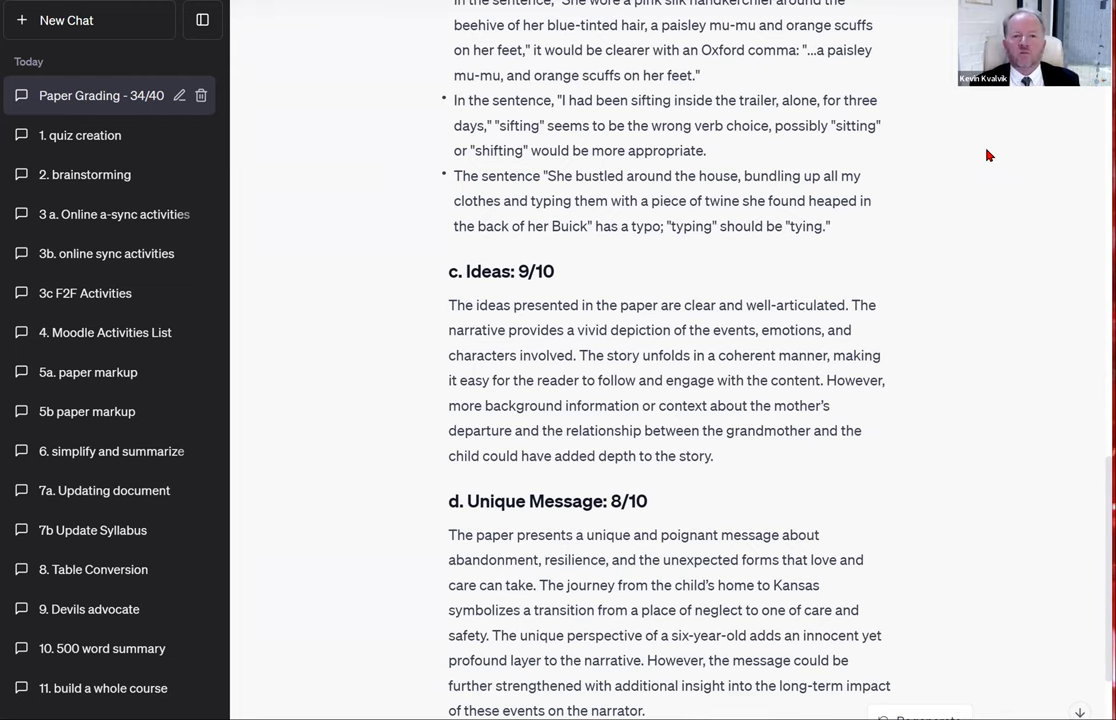
scroll(987, 155, "down", 1)
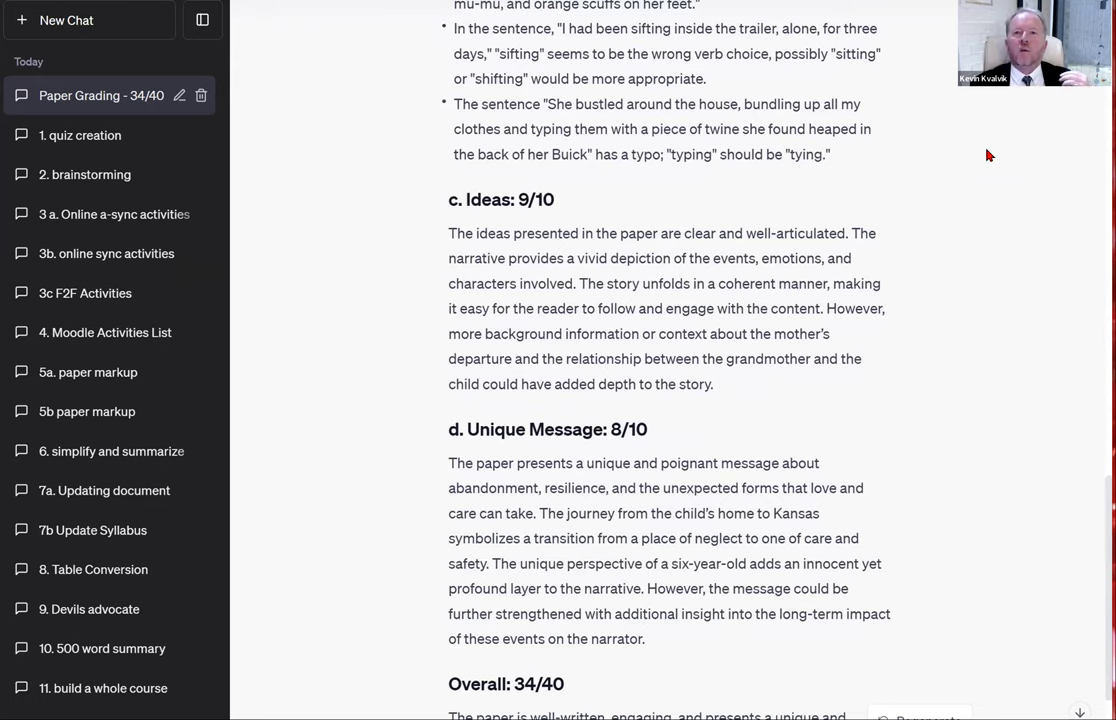
scroll(987, 155, "down", 1)
scroll(987, 155, "down", 1)
scroll(987, 155, "down", 3)
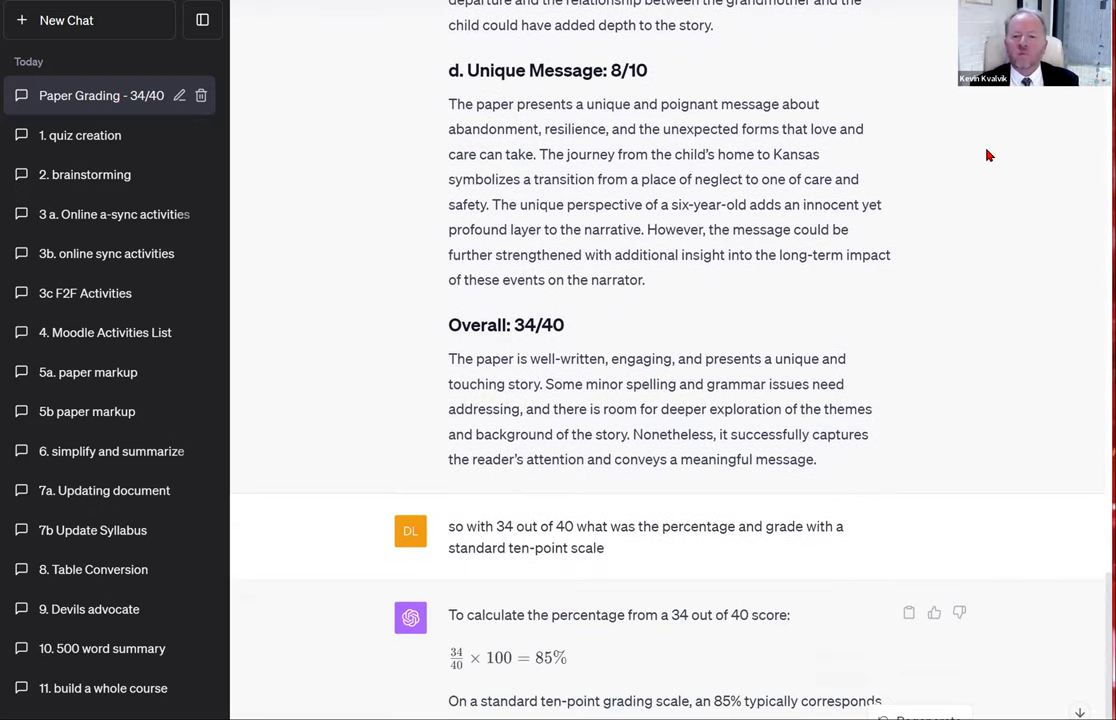
scroll(987, 155, "down", 2)
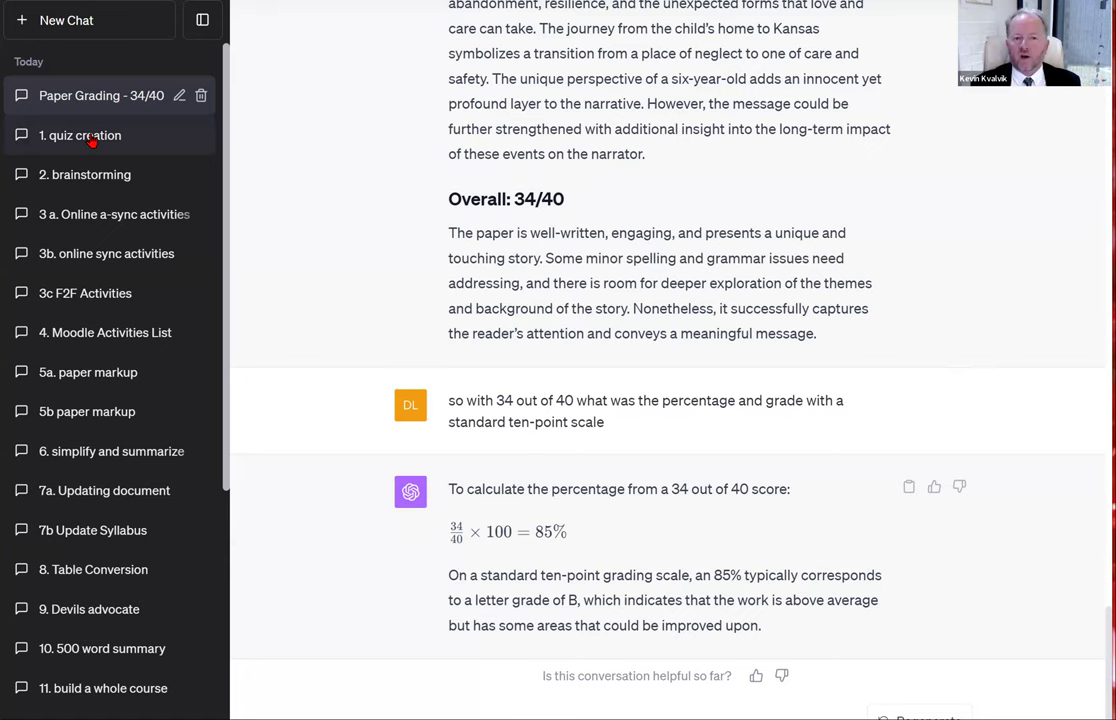
Step: Open the "1. quiz creation" chat and review its prompt, the human anatomy quiz and the answer key from the beginning
left_click(90, 141)
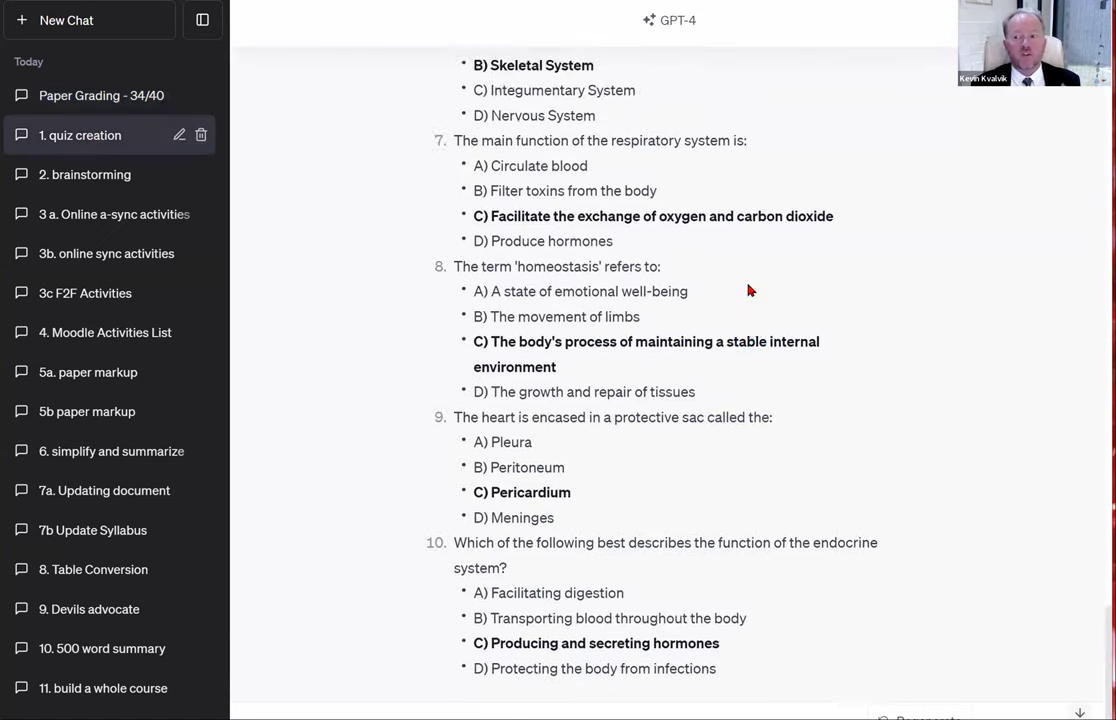
scroll(748, 290, "up", 20)
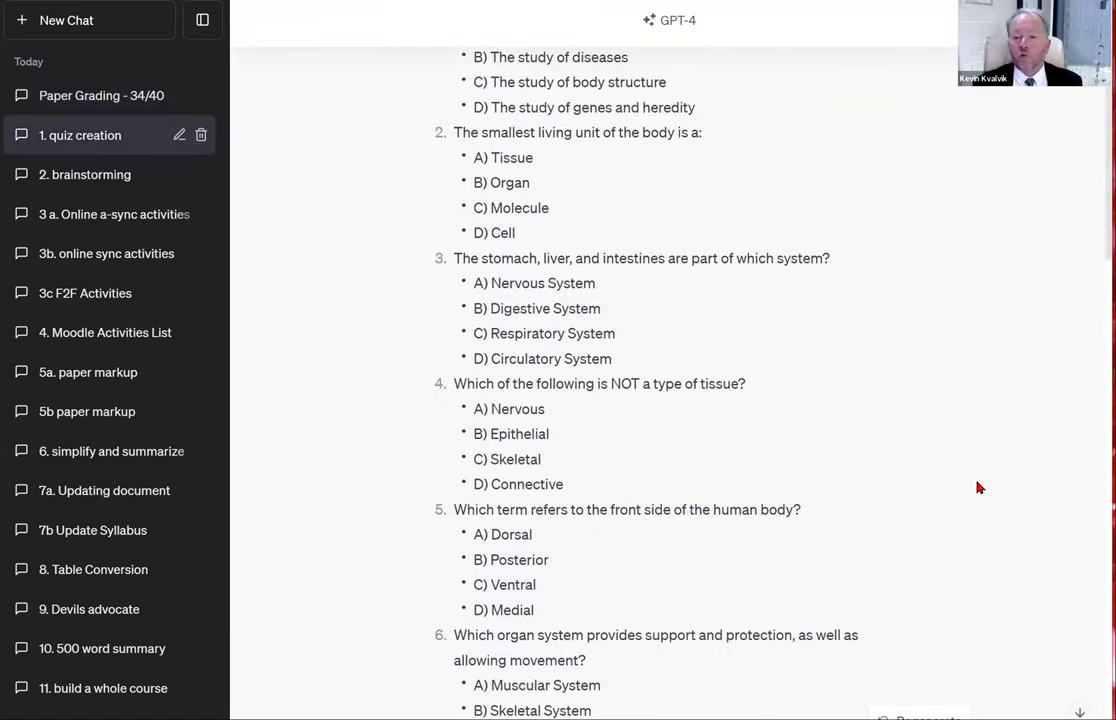
scroll(979, 487, "up", 2)
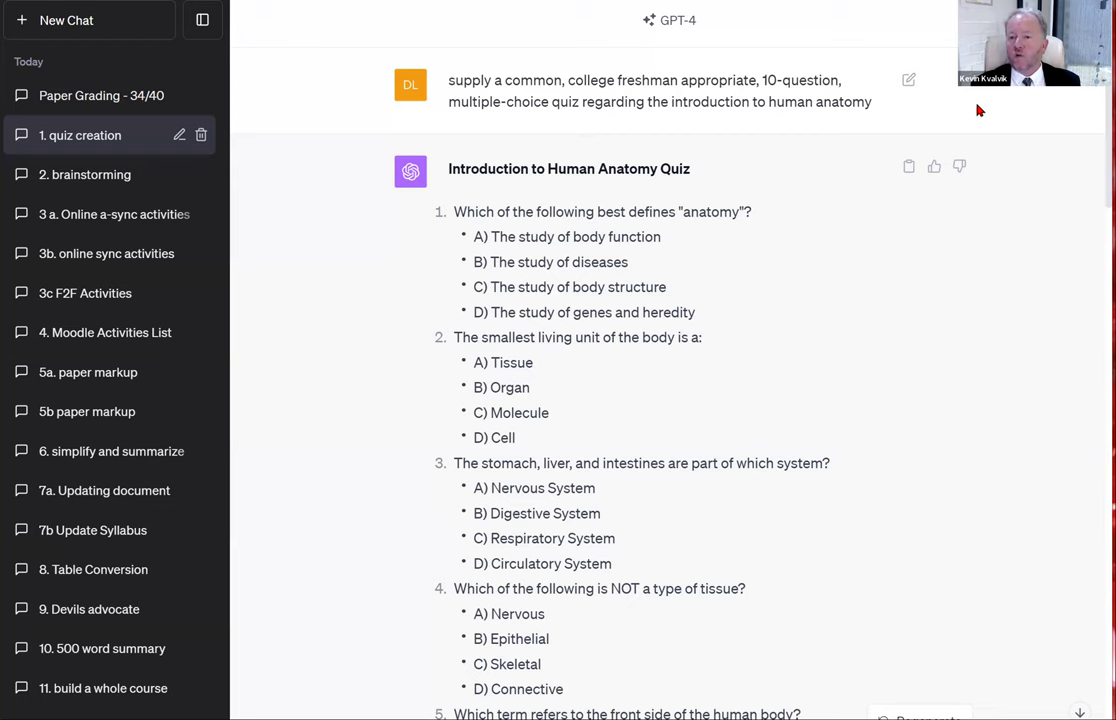
scroll(987, 133, "down", 3)
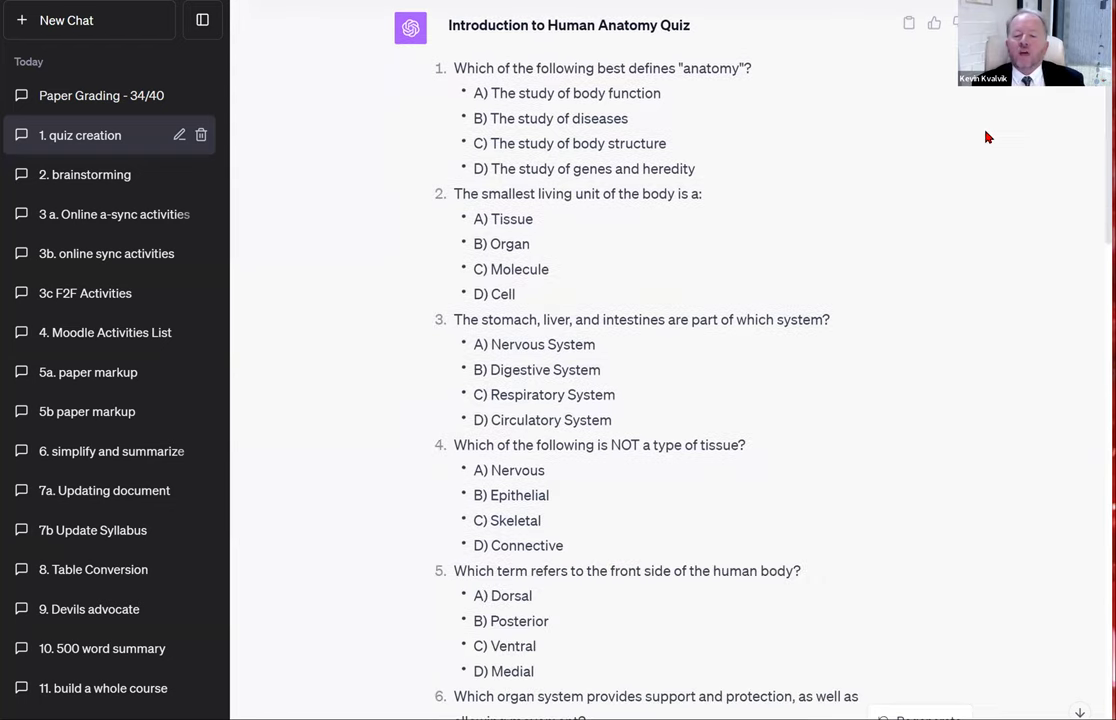
scroll(986, 140, "down", 8)
scroll(987, 150, "down", 6)
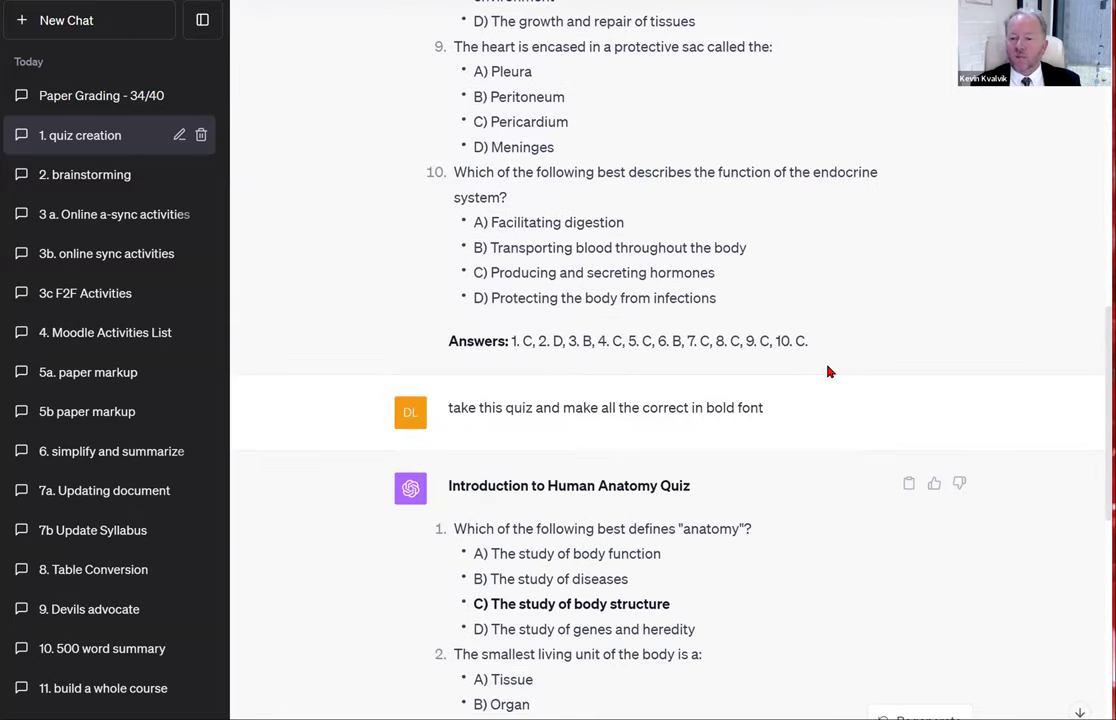
Step: Examine the follow-up version of the anatomy quiz with the correct answers in bold
scroll(948, 248, "down", 4)
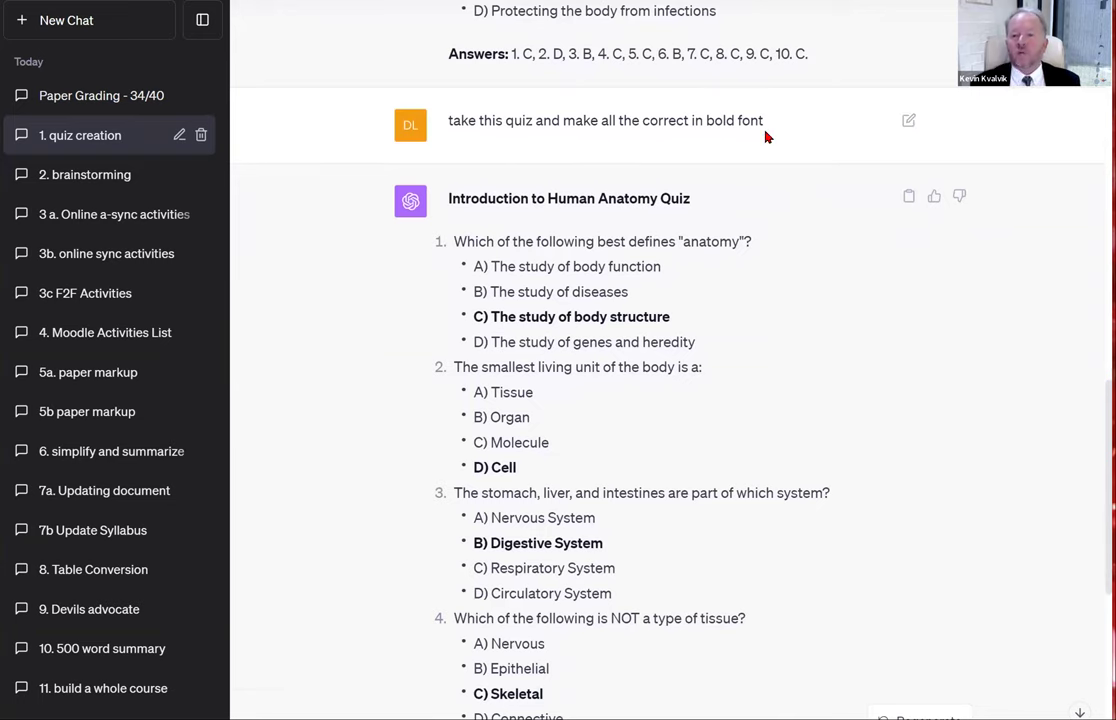
scroll(822, 140, "down", 9)
scroll(822, 140, "down", 3)
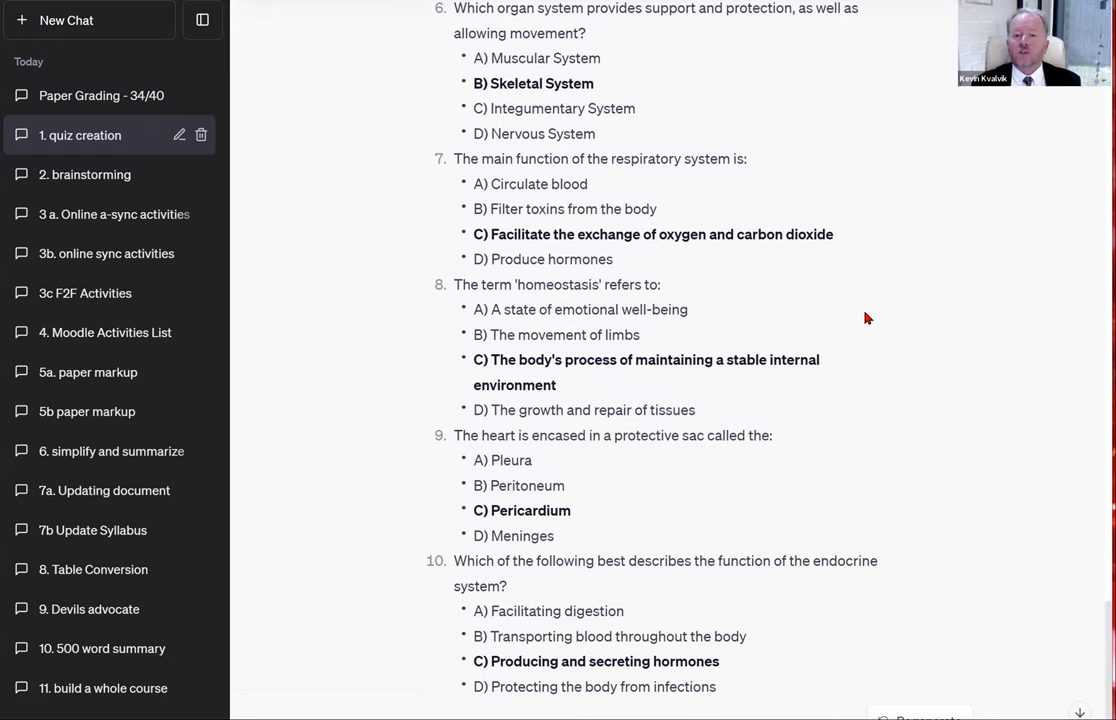
scroll(866, 318, "up", 3)
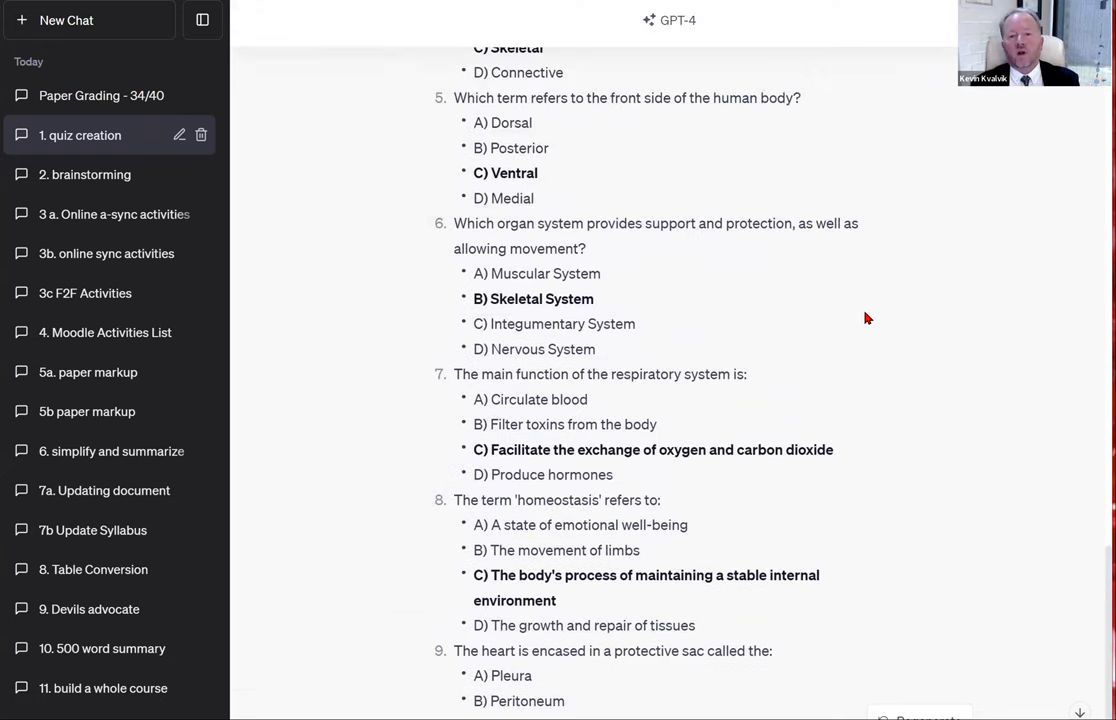
scroll(866, 318, "up", 3)
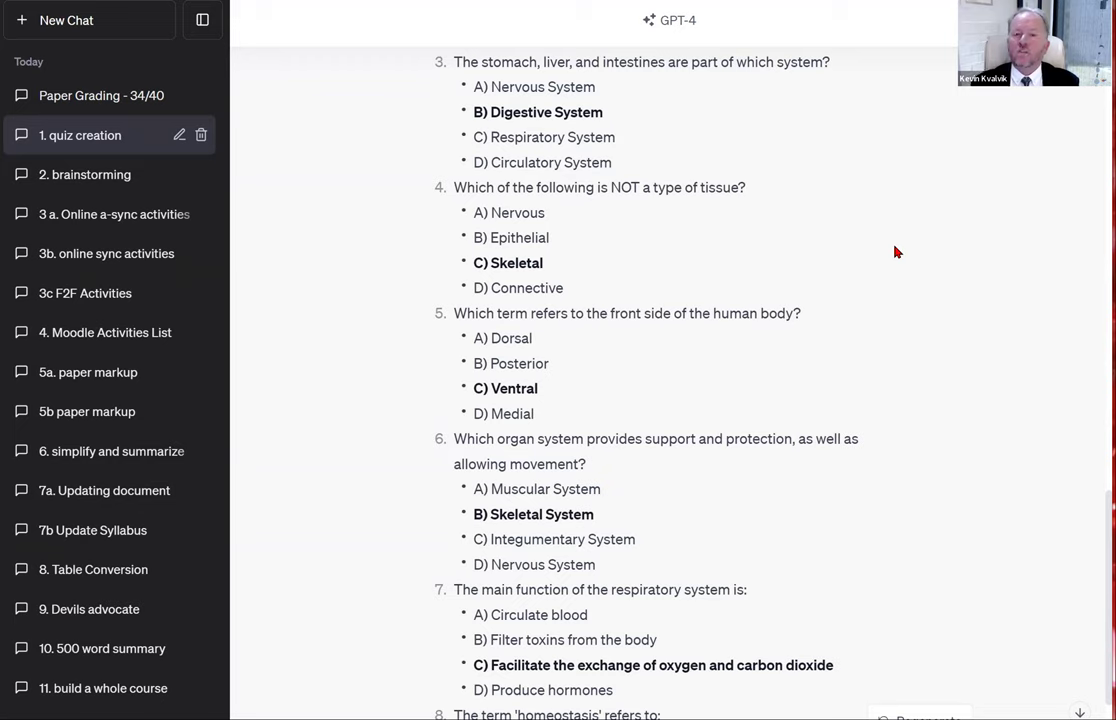
Step: Open the "2. brainstorming" chat and read its prompt and the ten suggested composition assignments
left_click(104, 178)
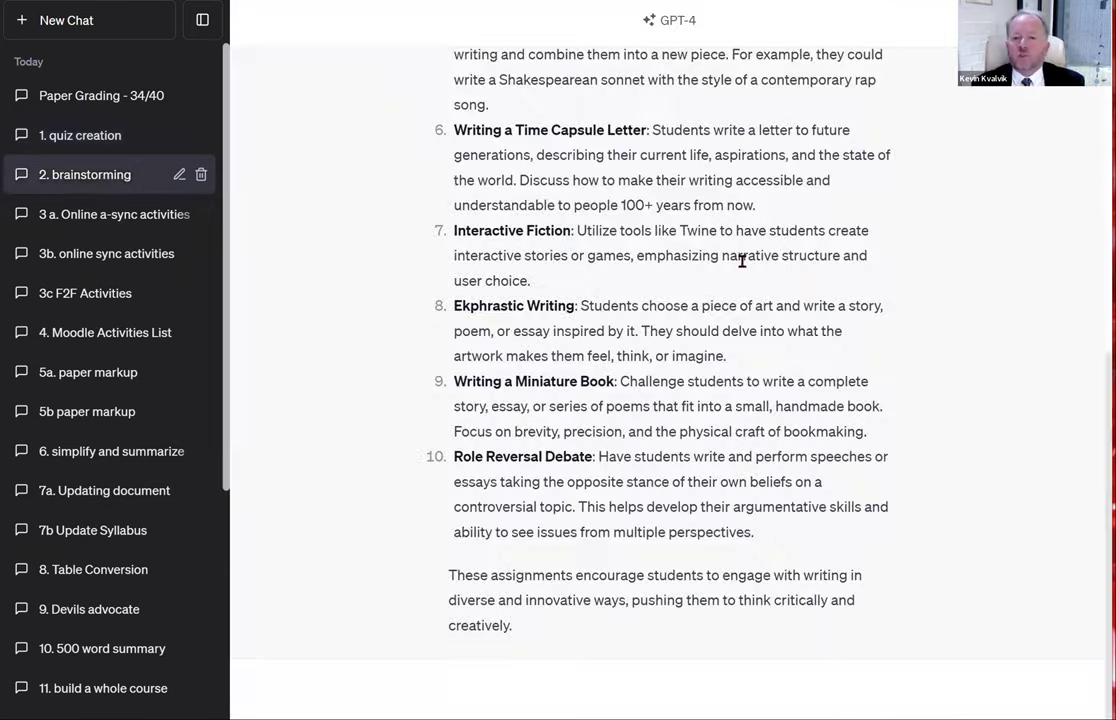
scroll(787, 264, "up", 10)
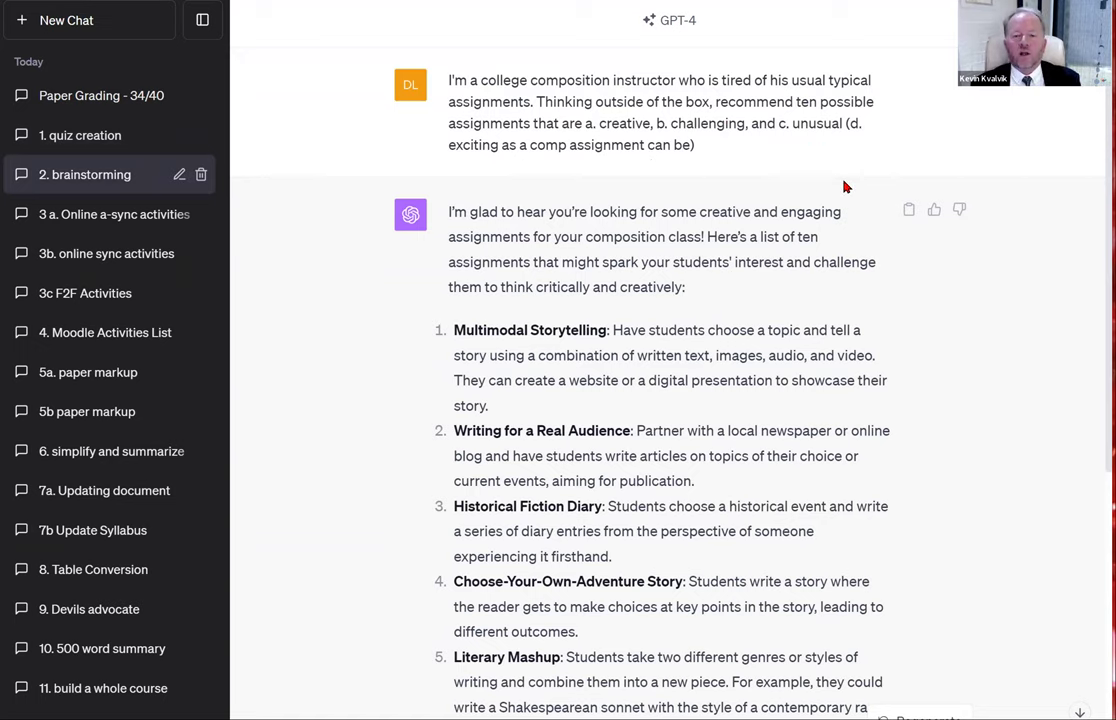
scroll(843, 187, "down", 3)
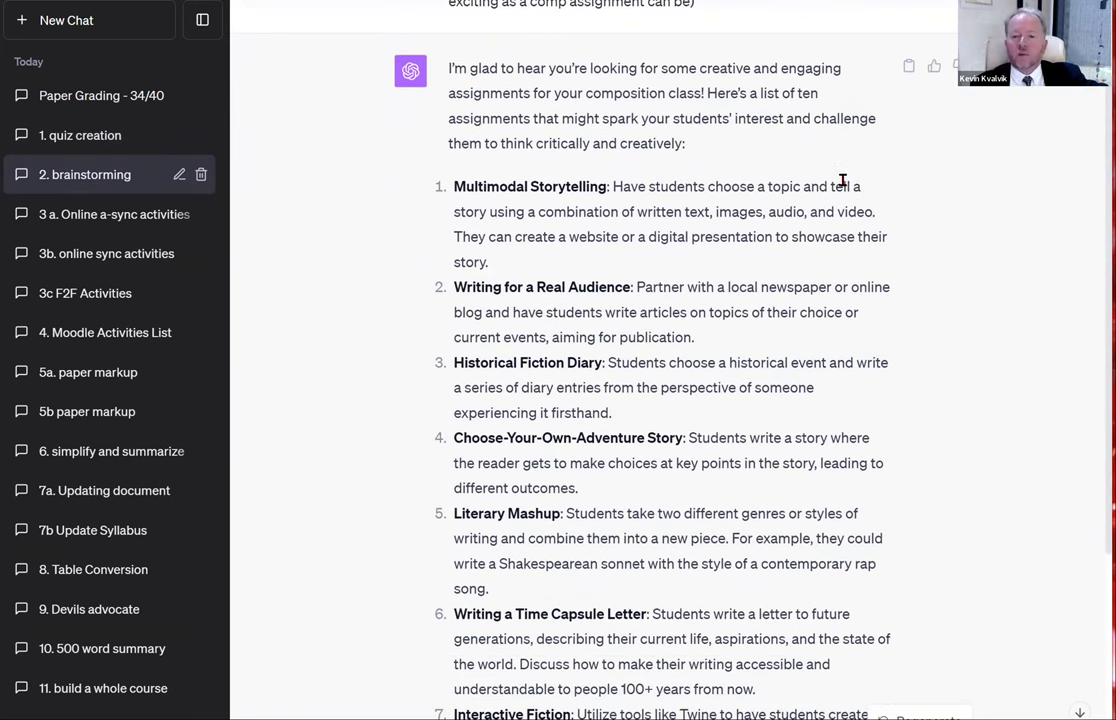
scroll(843, 182, "down", 2)
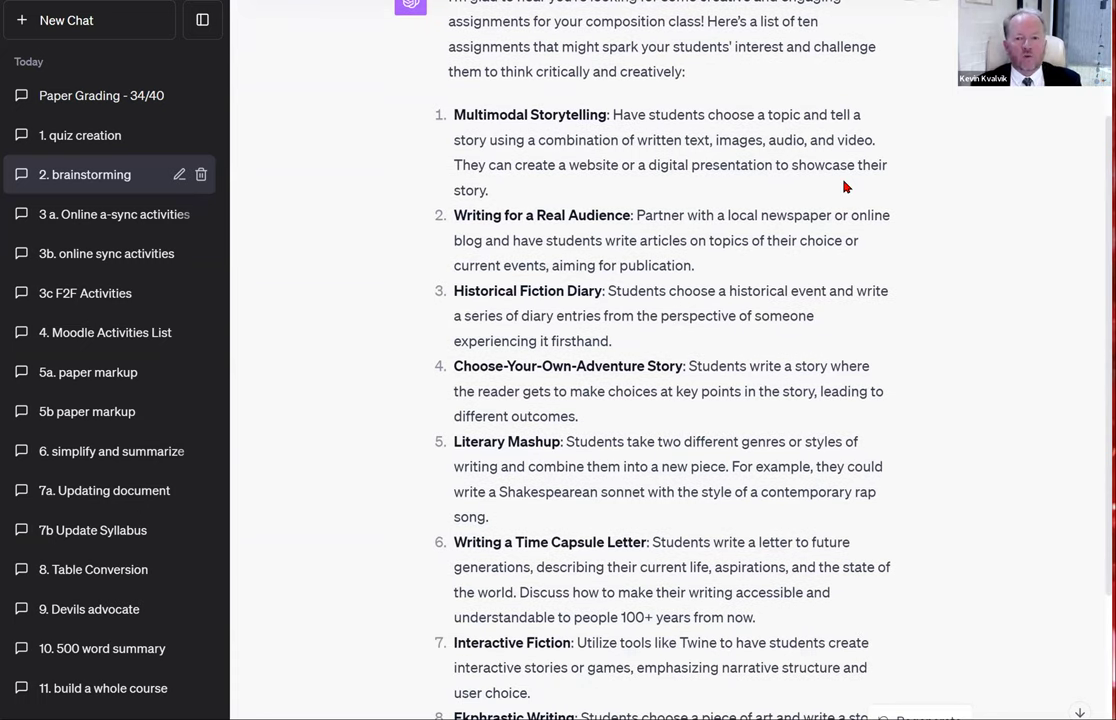
scroll(843, 185, "down", 2)
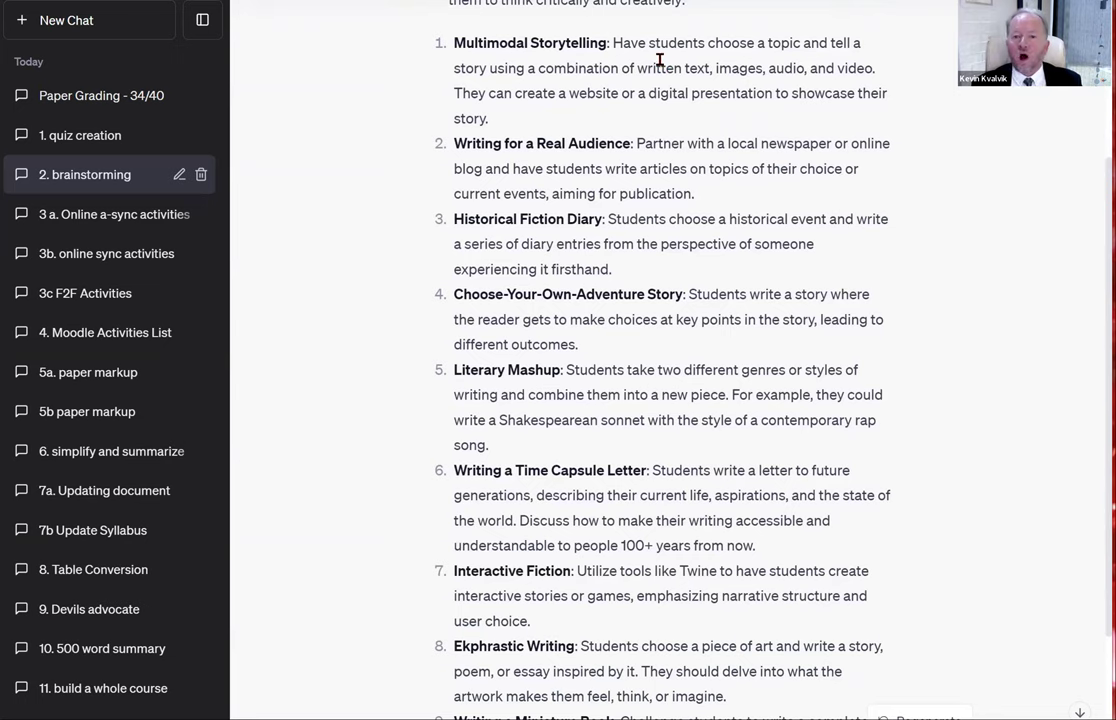
scroll(658, 70, "up", 1)
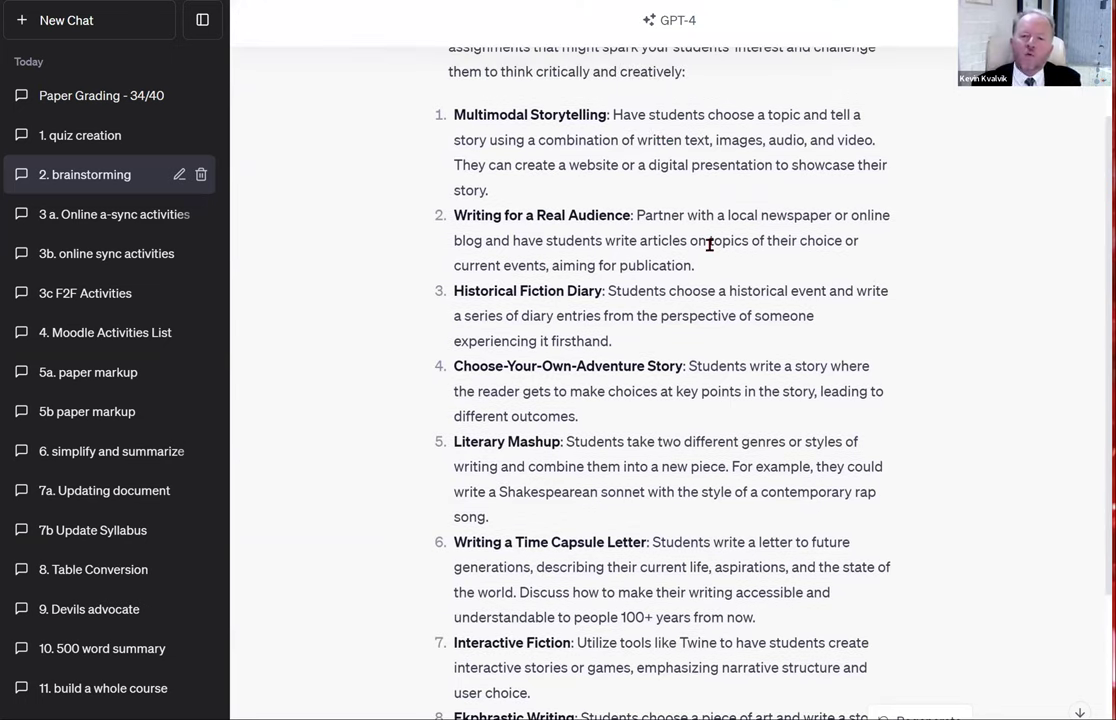
scroll(708, 244, "down", 1)
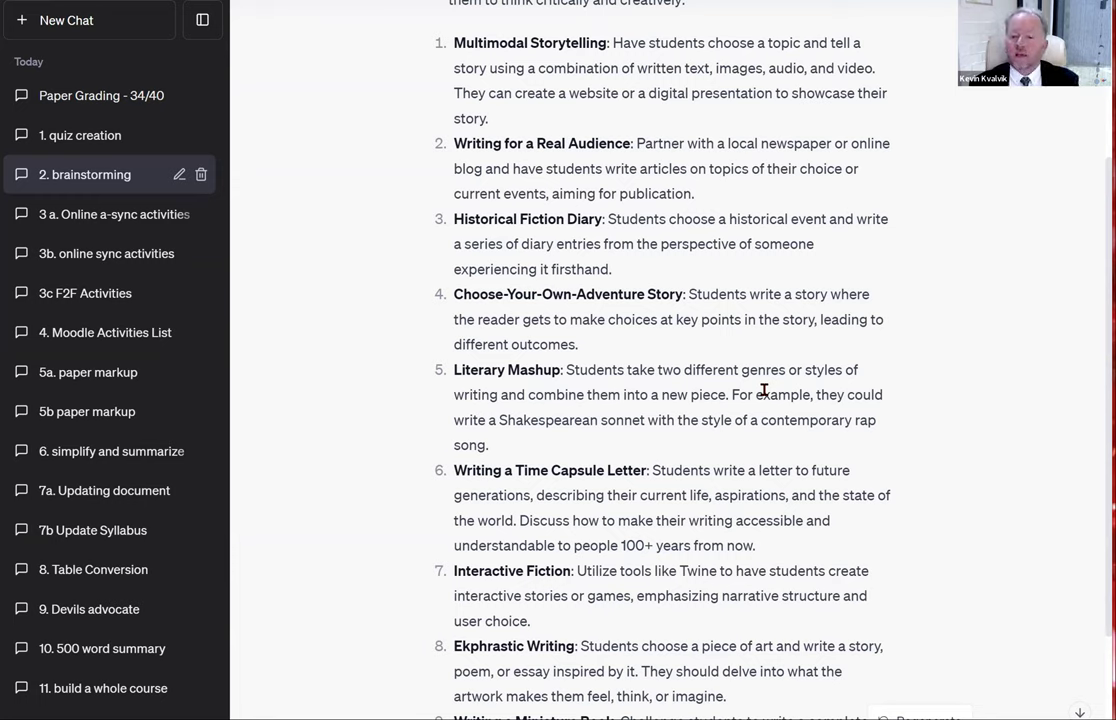
scroll(764, 390, "down", 3)
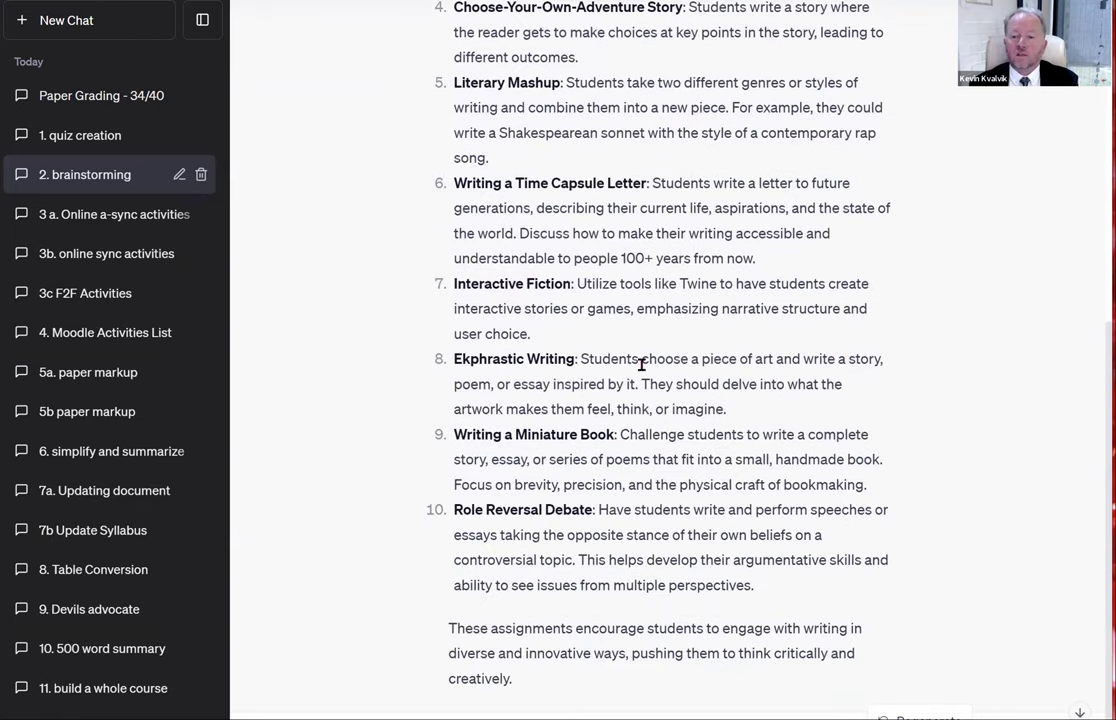
scroll(927, 380, "down", 1)
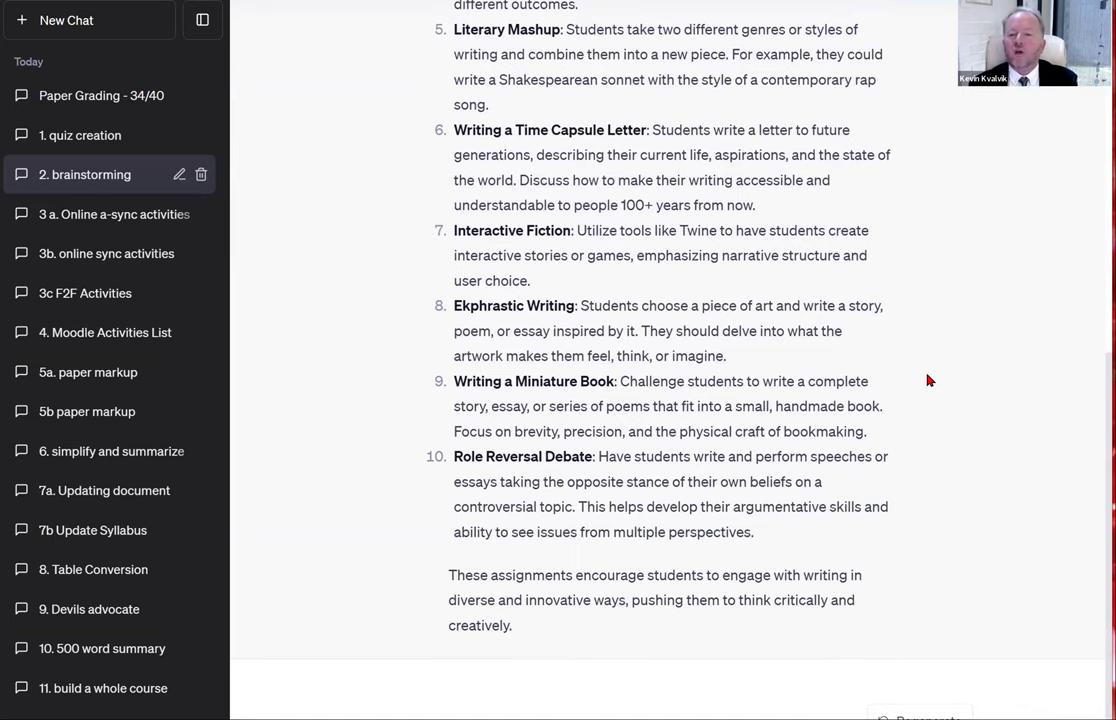
scroll(900, 368, "up", 5)
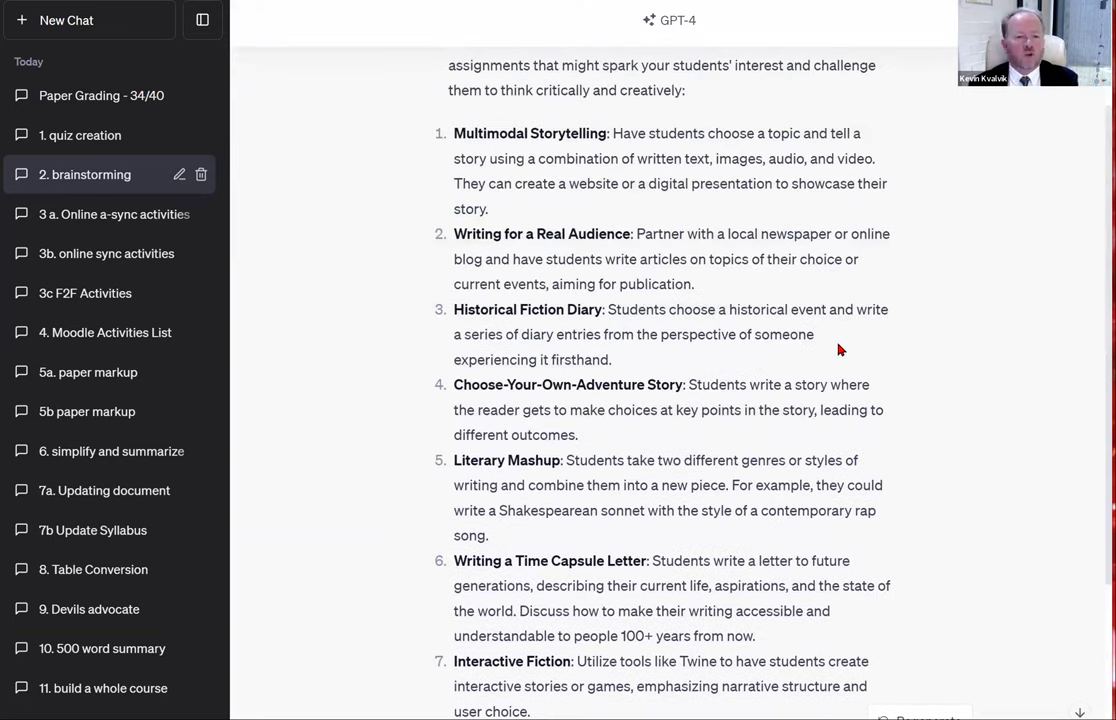
Step: Open the "3c F2F Activities" chat and review its prompt and the weekly student socialization activities
left_click(90, 295)
scroll(377, 310, "up", 10)
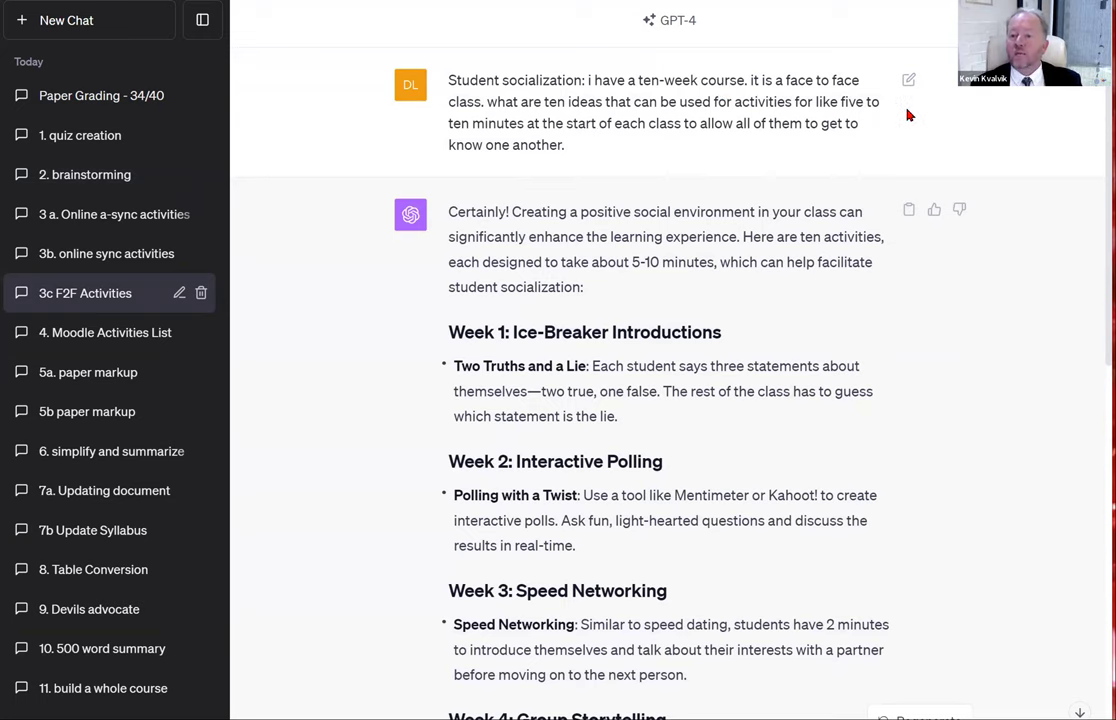
scroll(903, 115, "down", 3)
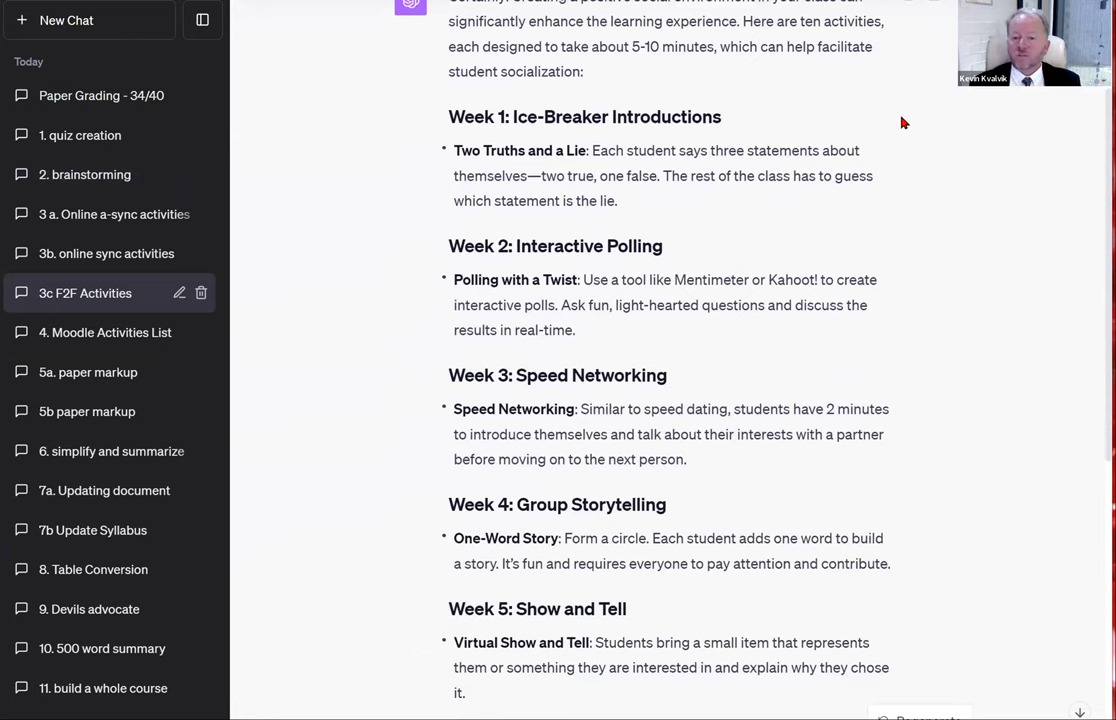
scroll(902, 120, "down", 2)
scroll(901, 121, "down", 2)
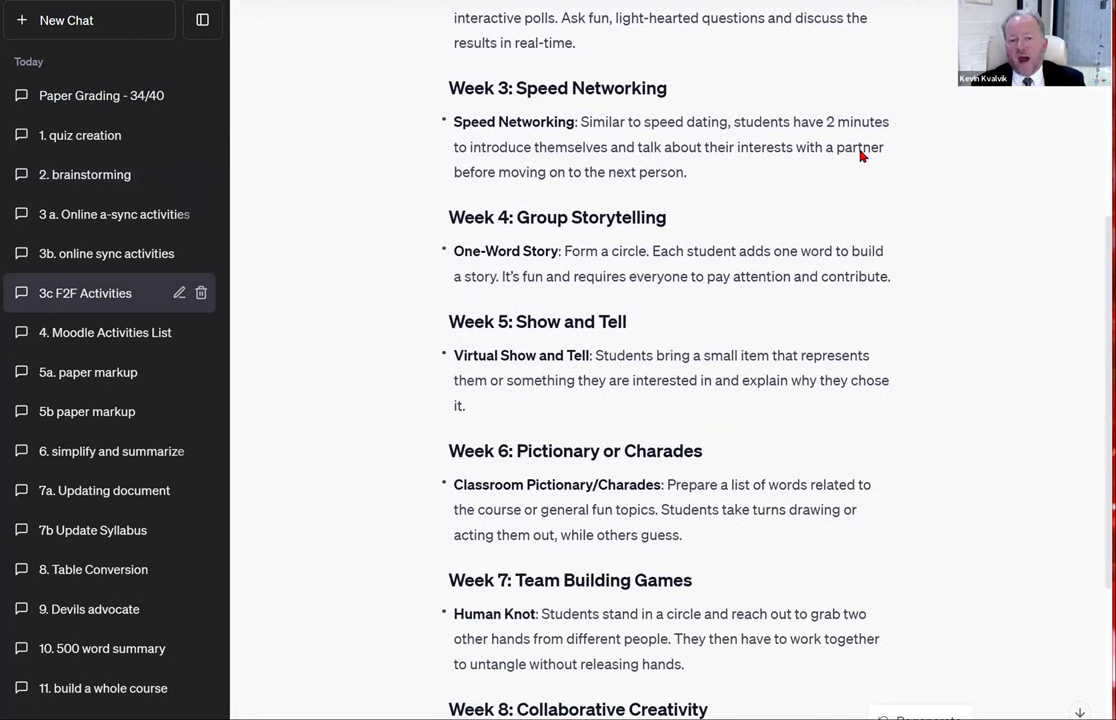
Step: Open the "3b. online sync activities" chat and review its Zoom class prompt and the first suggested socialization activities
left_click(100, 258)
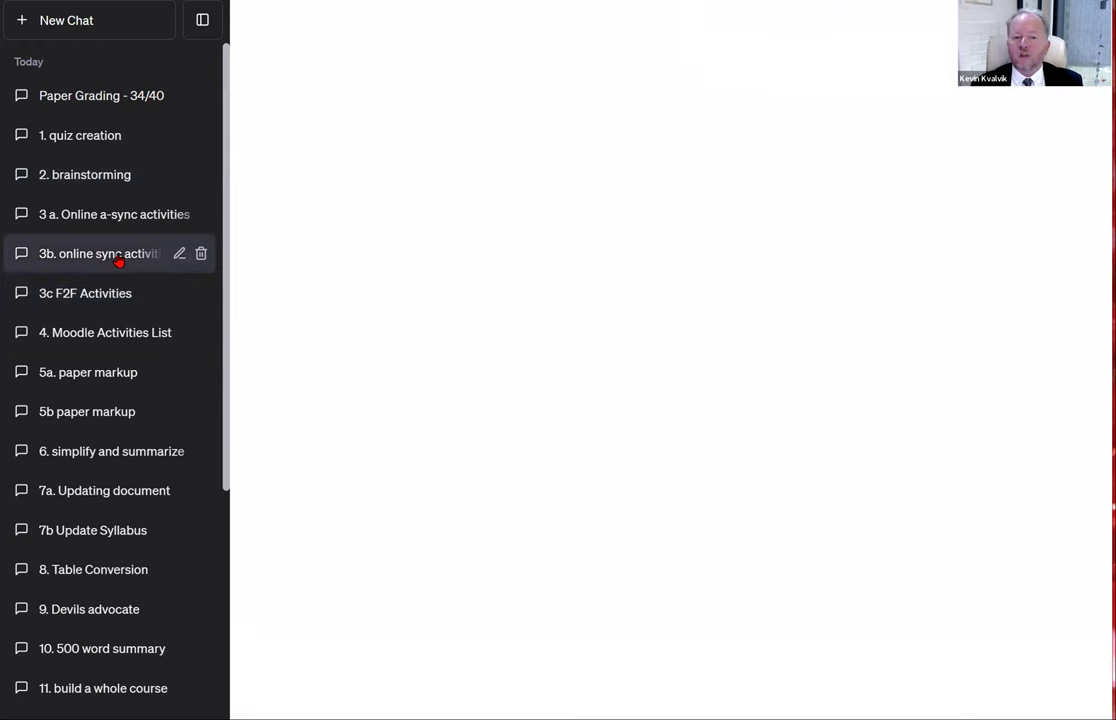
scroll(785, 270, "up", 6)
scroll(785, 272, "up", 8)
scroll(785, 272, "up", 1)
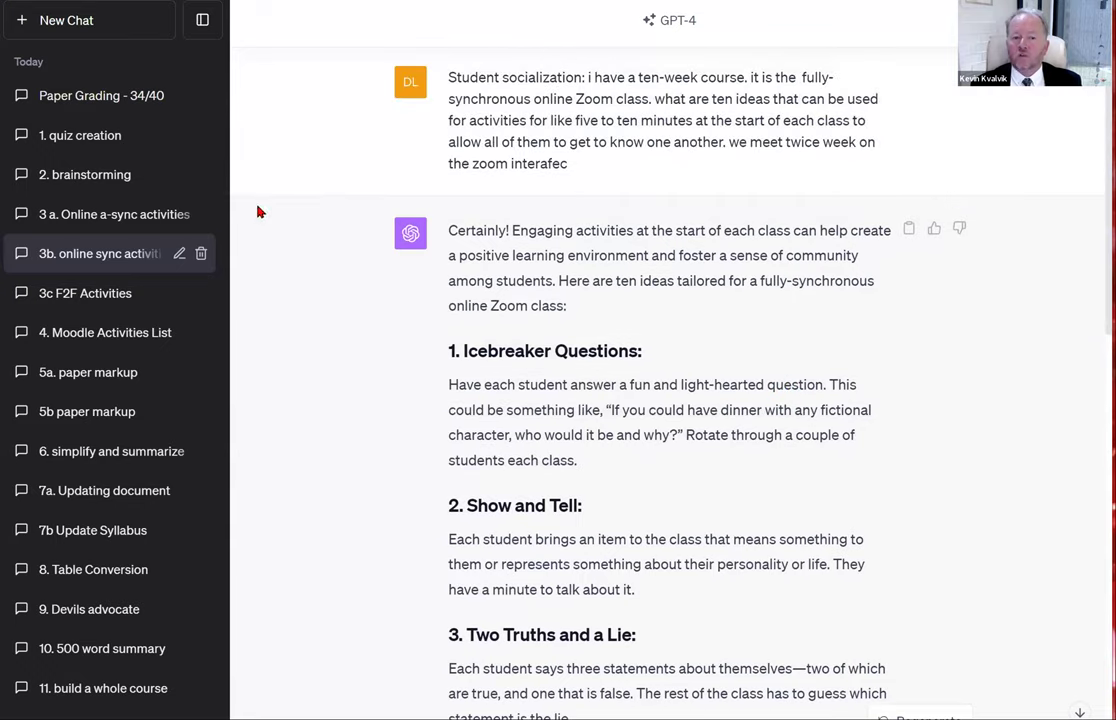
Step: Open the "3 a. Online a-sync activities" chat and review its Moodle prompt and the suggested student socialization activities
left_click(97, 224)
scroll(640, 257, "up", 3)
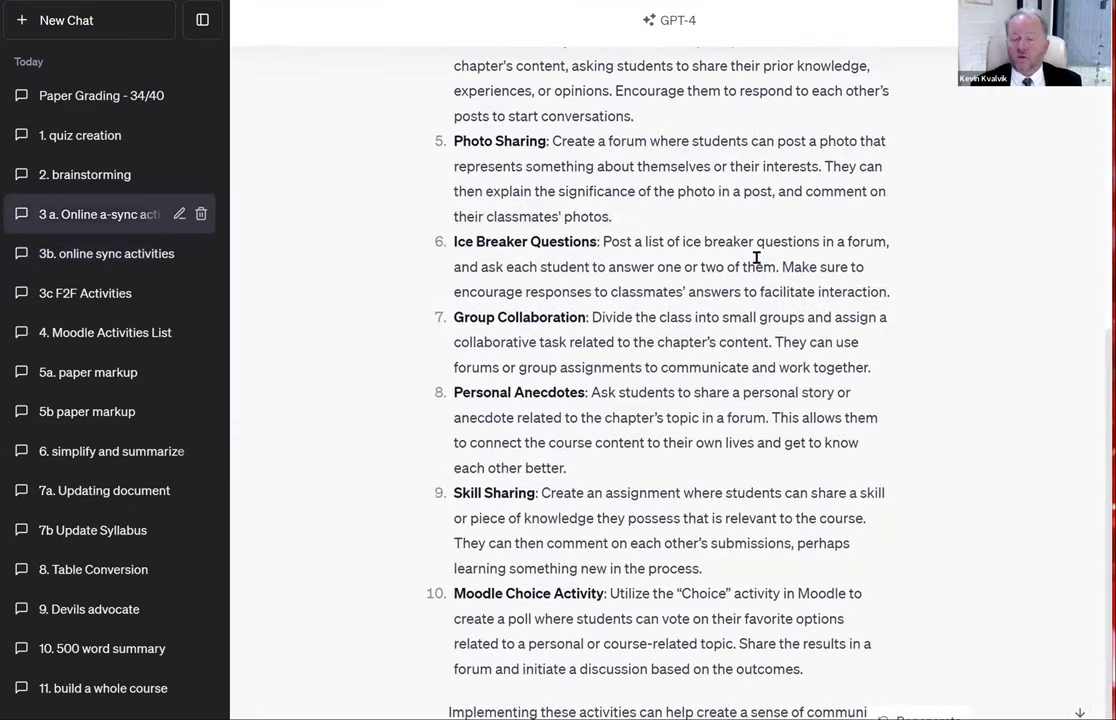
scroll(757, 257, "up", 6)
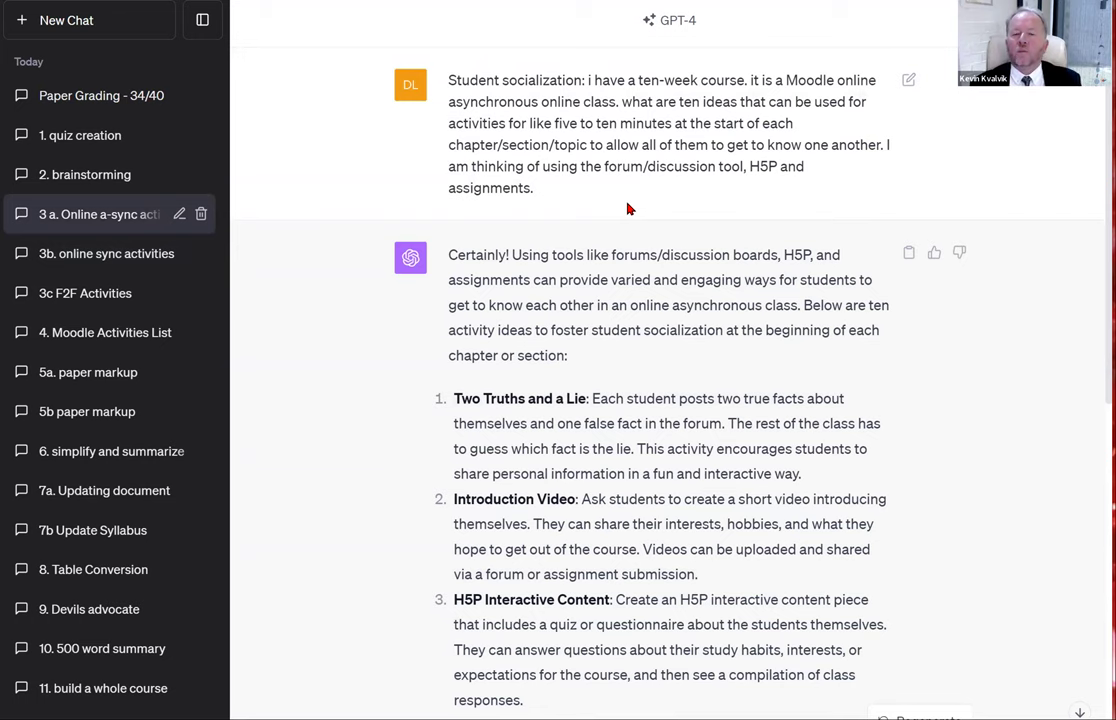
scroll(627, 208, "down", 3)
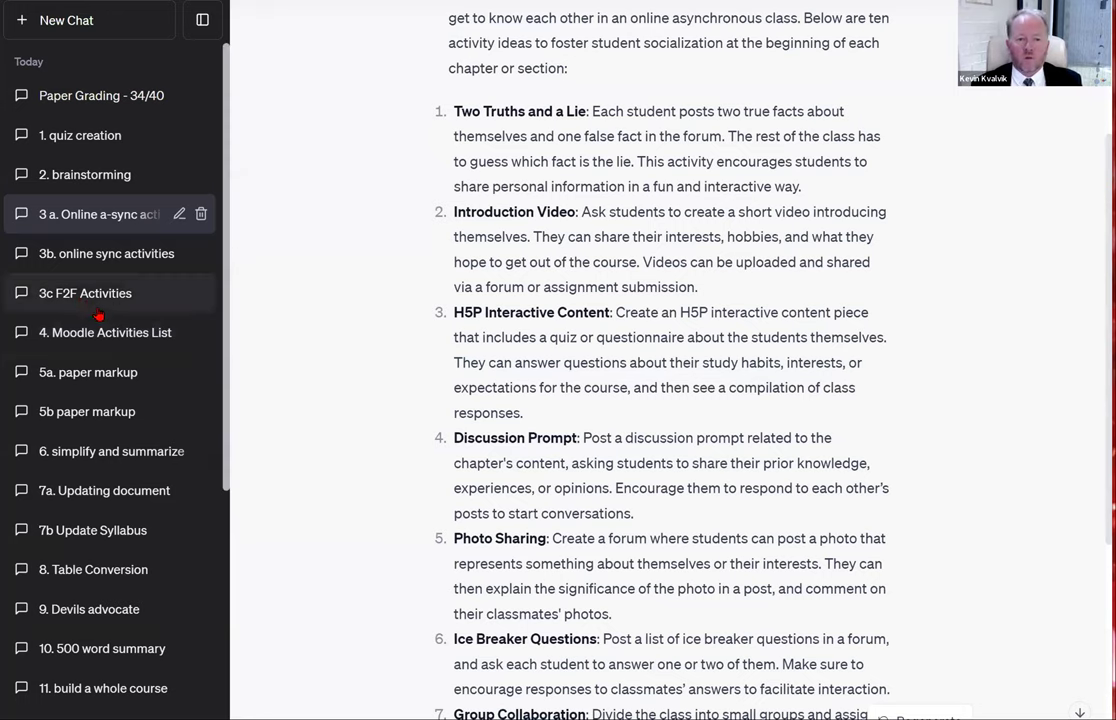
Step: Return to the "3c F2F Activities" chat and look back through the weekly activities to its face-to-face class prompt
left_click(106, 296)
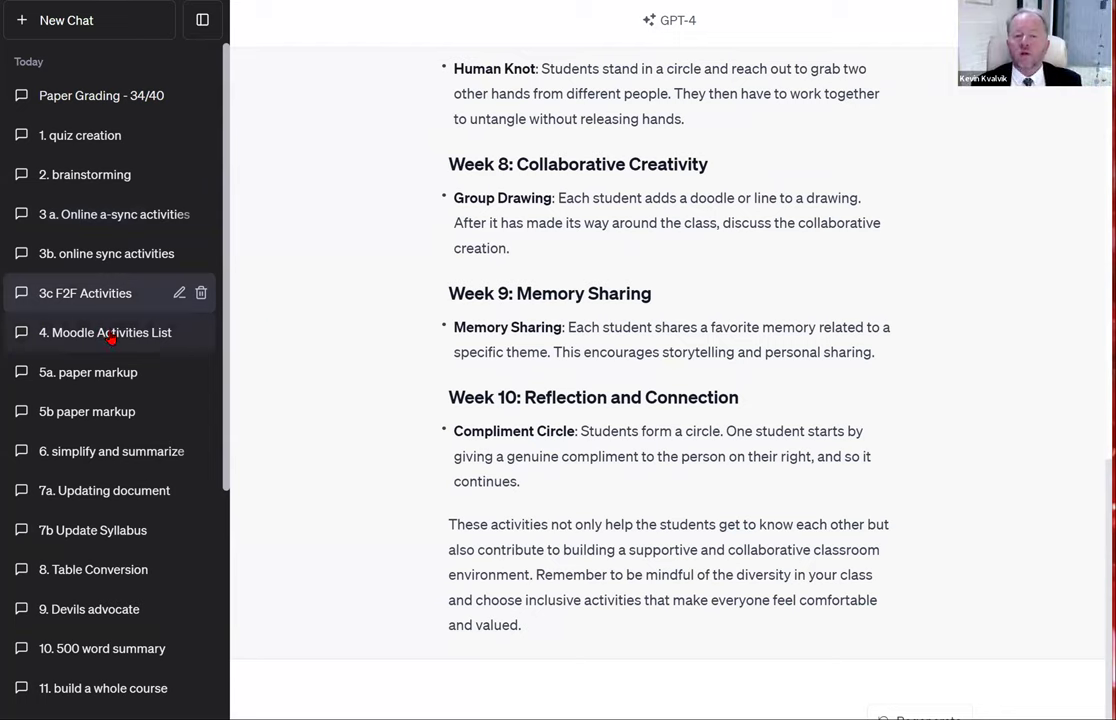
scroll(332, 322, "up", 4)
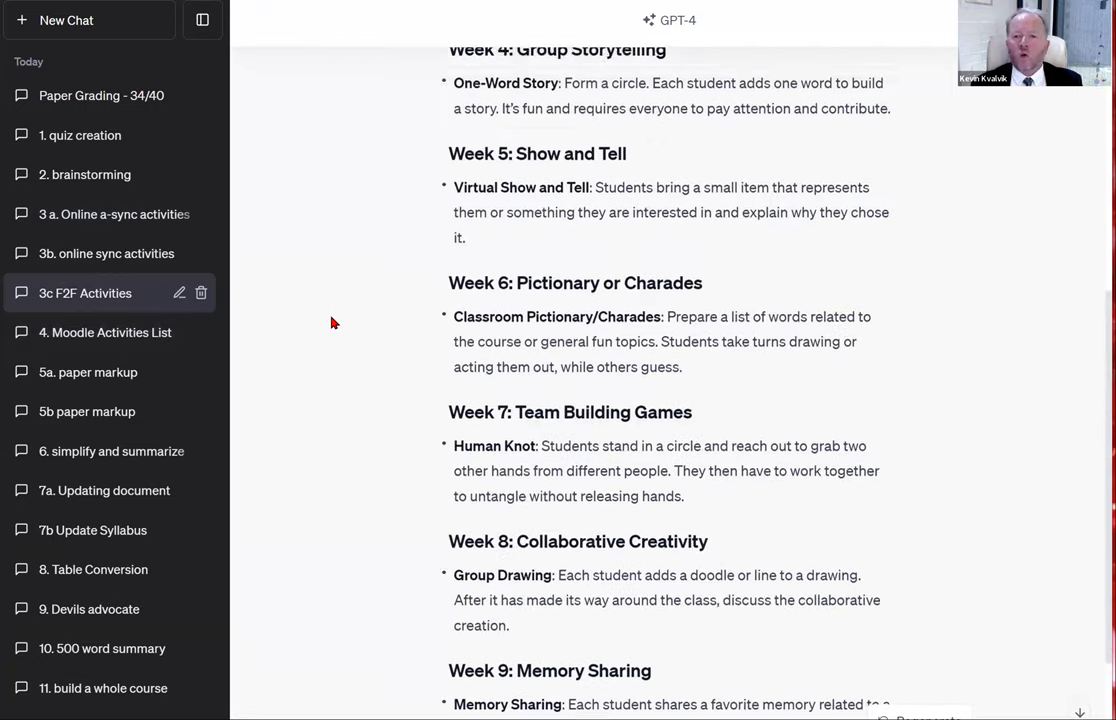
scroll(332, 322, "up", 5)
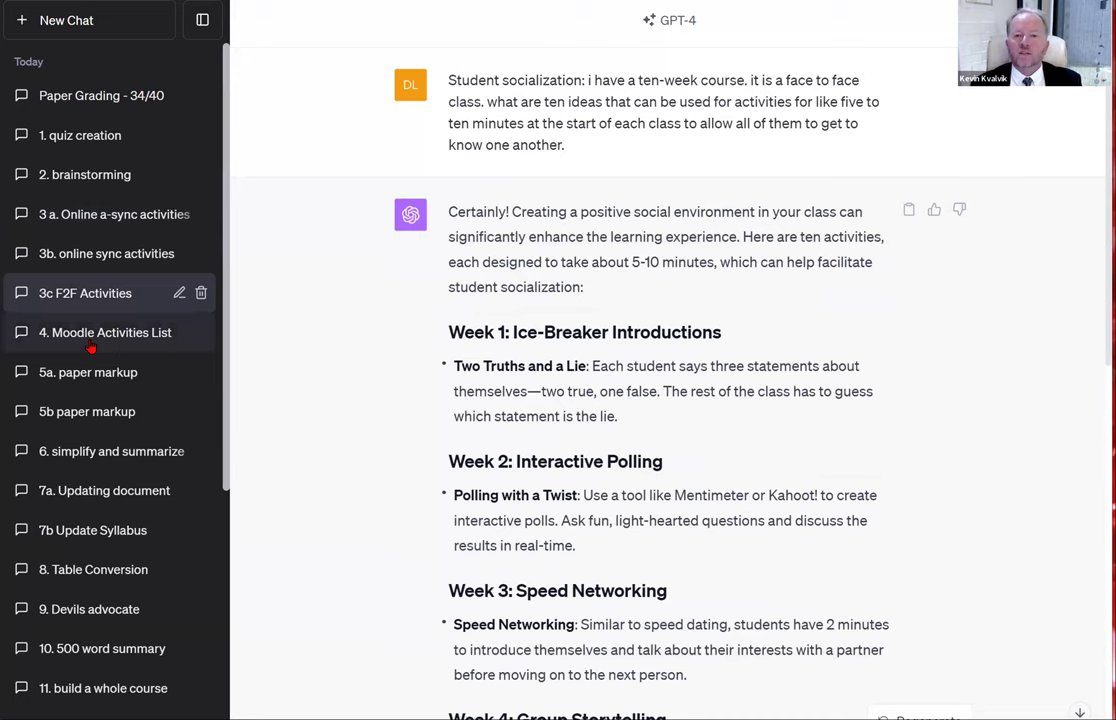
Step: Open the "4. Moodle Activities List" chat and review its first prompt and the list of standard Moodle activities
left_click(91, 343)
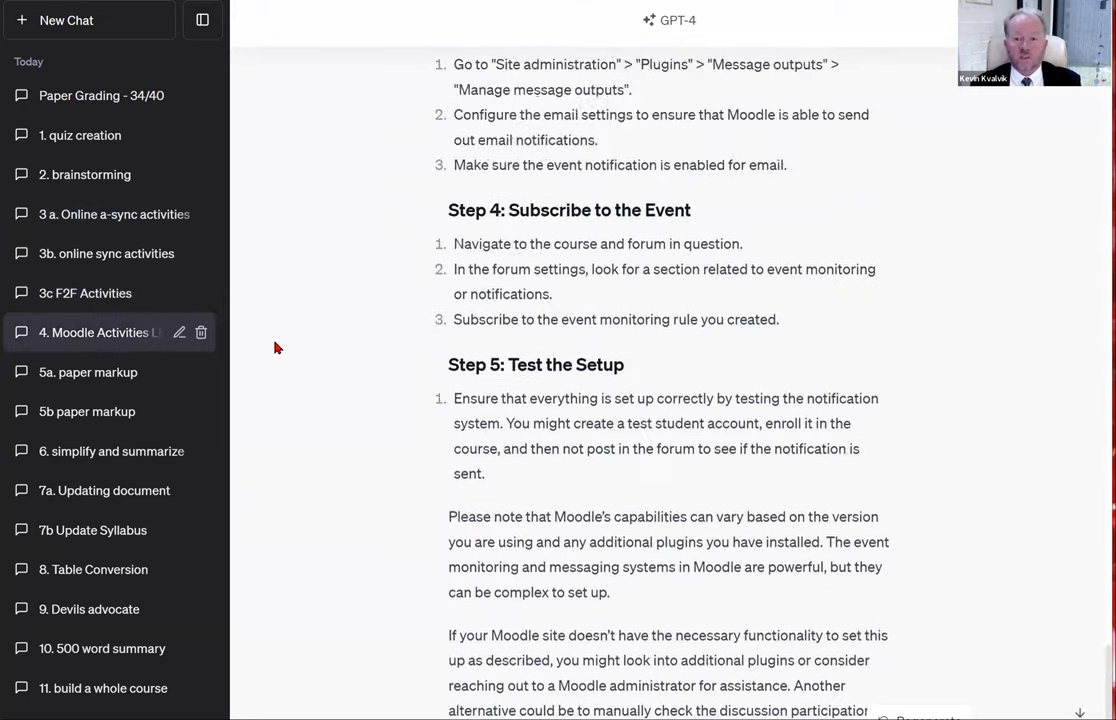
scroll(277, 347, "up", 20)
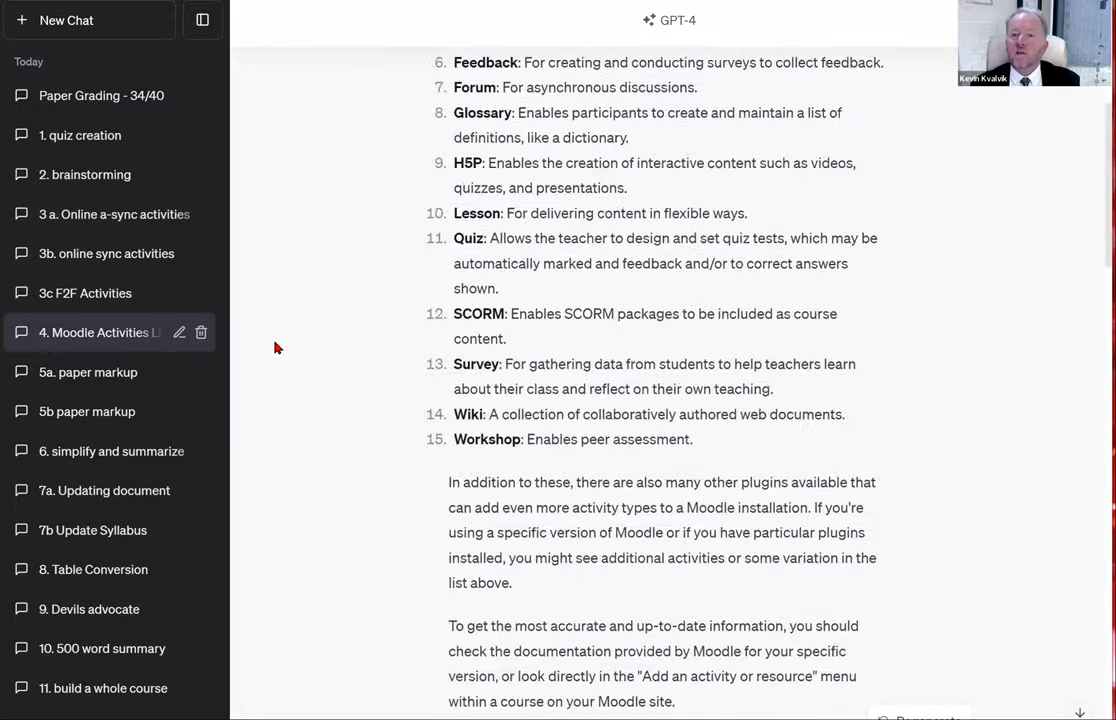
scroll(275, 346, "up", 5)
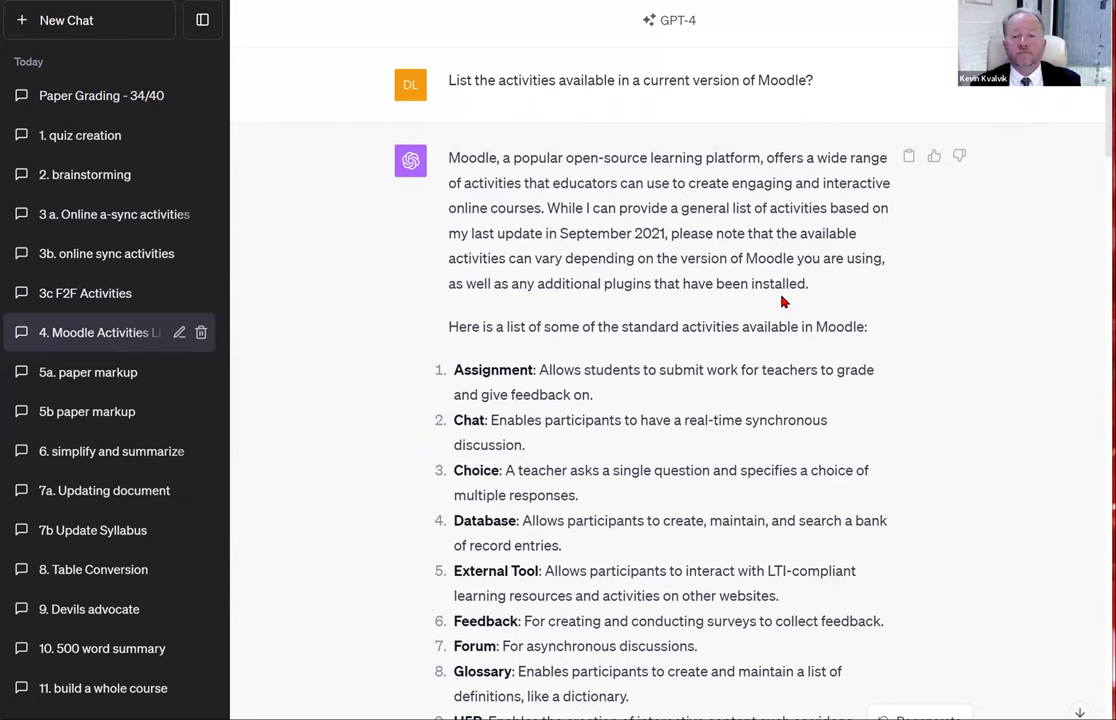
scroll(783, 301, "down", 3)
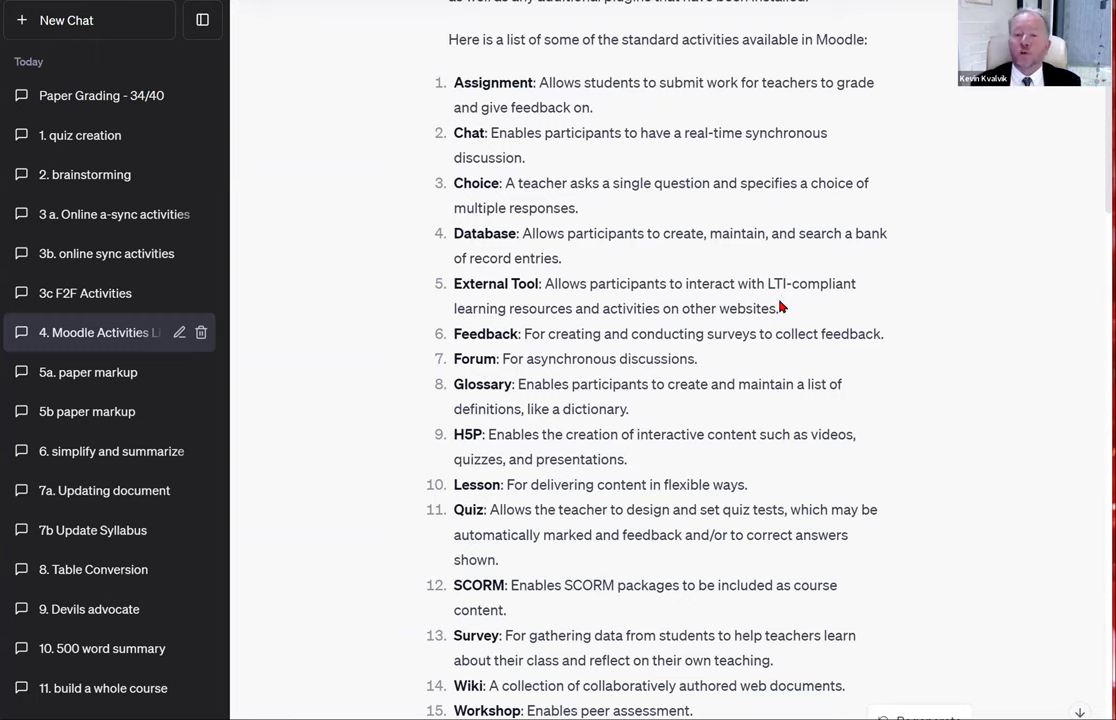
scroll(772, 320, "up", 1)
scroll(772, 322, "up", 3)
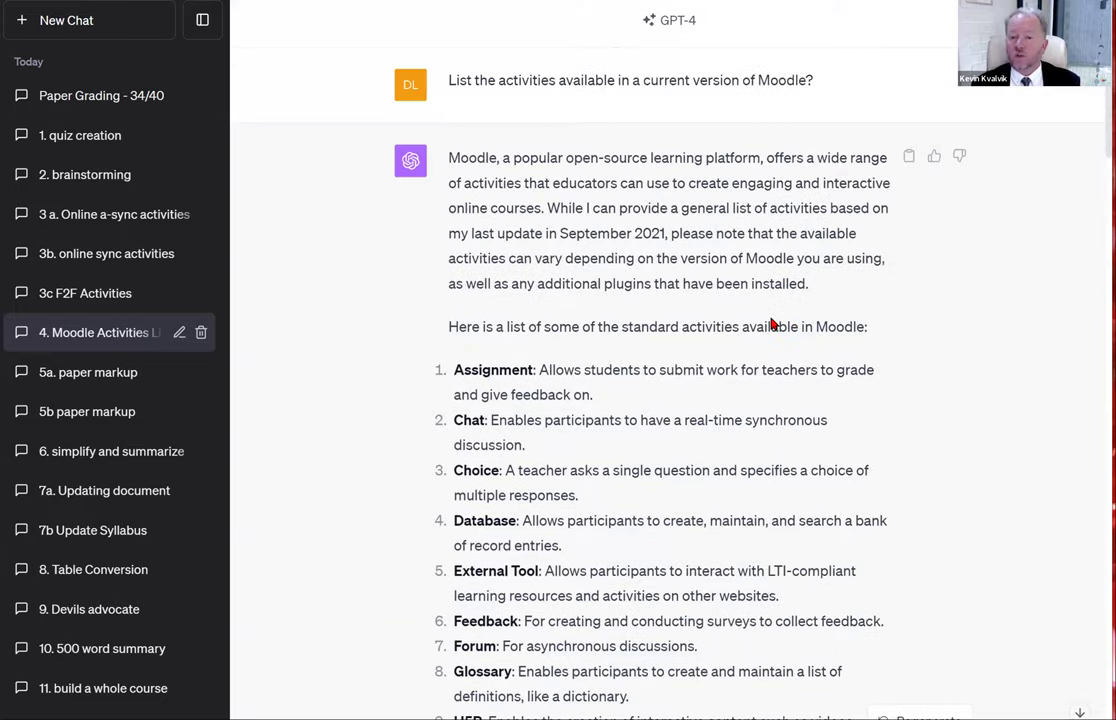
scroll(770, 318, "down", 7)
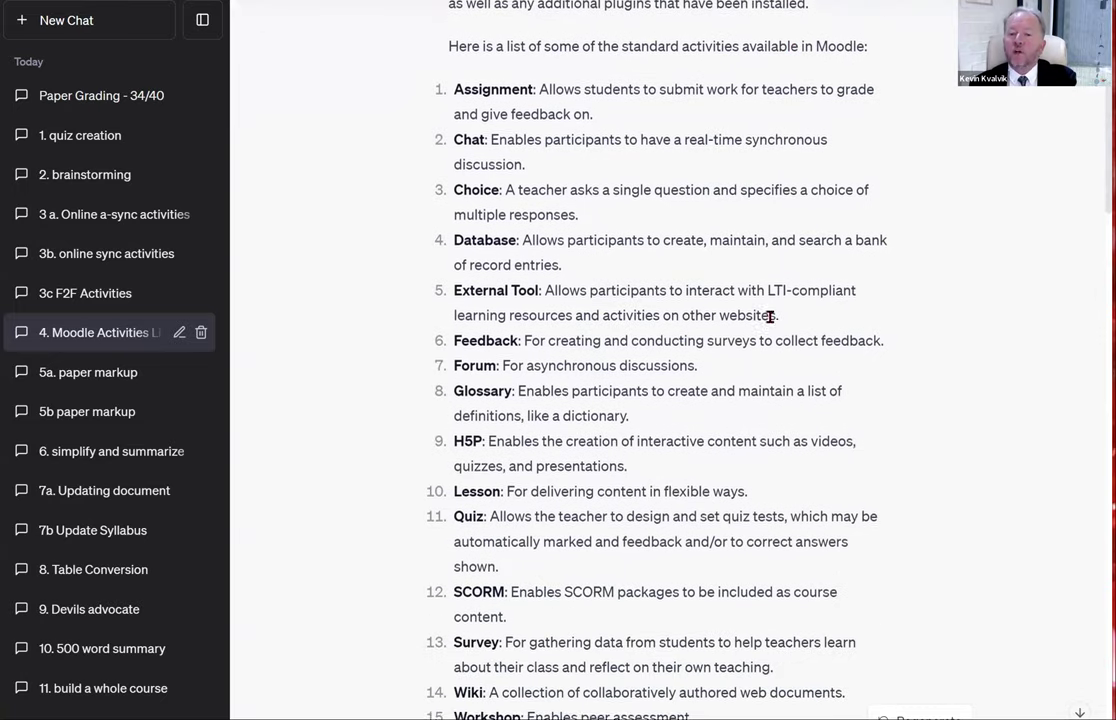
scroll(770, 317, "down", 1)
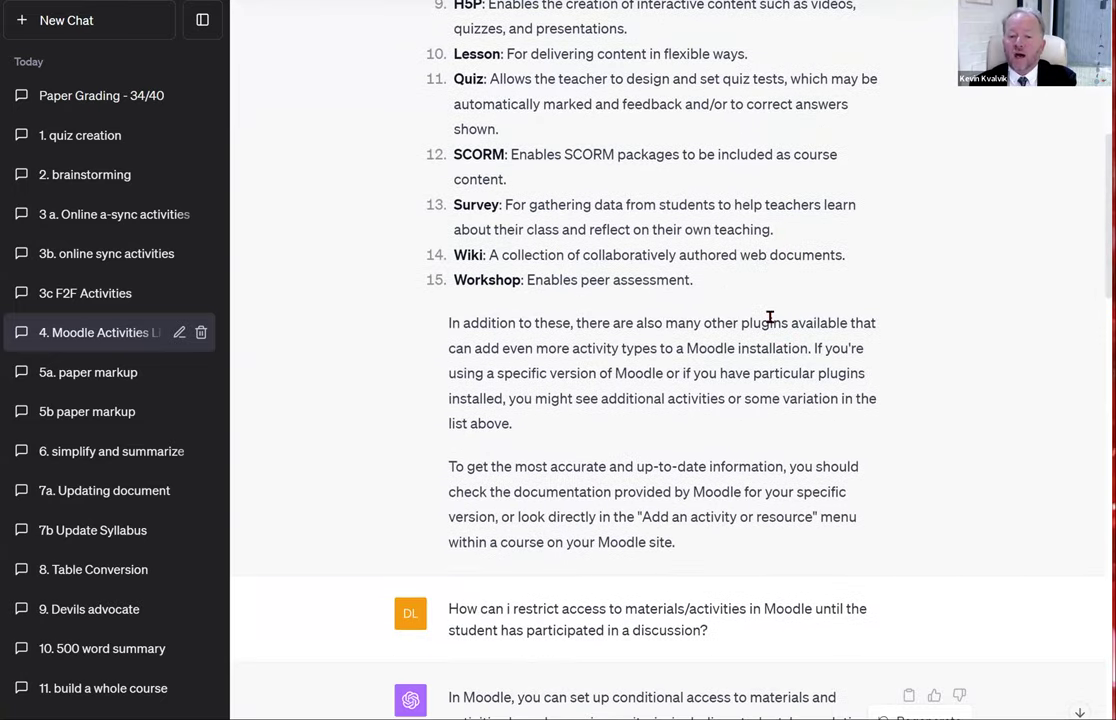
Step: Read the follow-up question on restricting Moodle materials until students join a discussion, along with its step-by-step guide
scroll(770, 317, "down", 4)
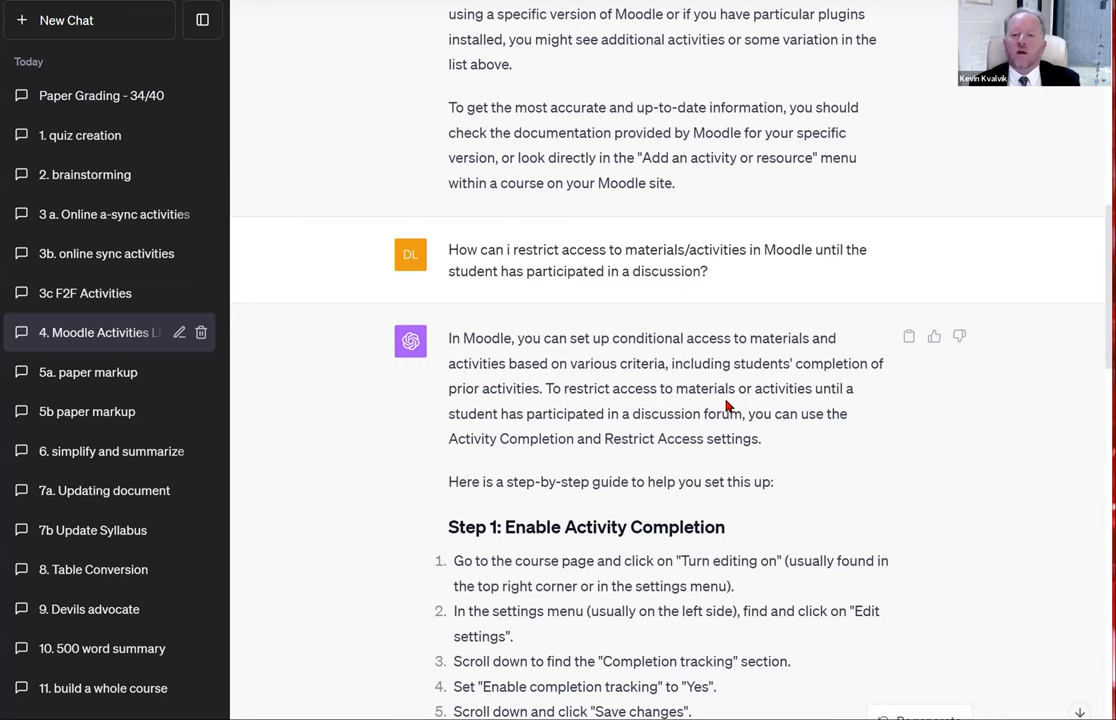
scroll(727, 405, "down", 3)
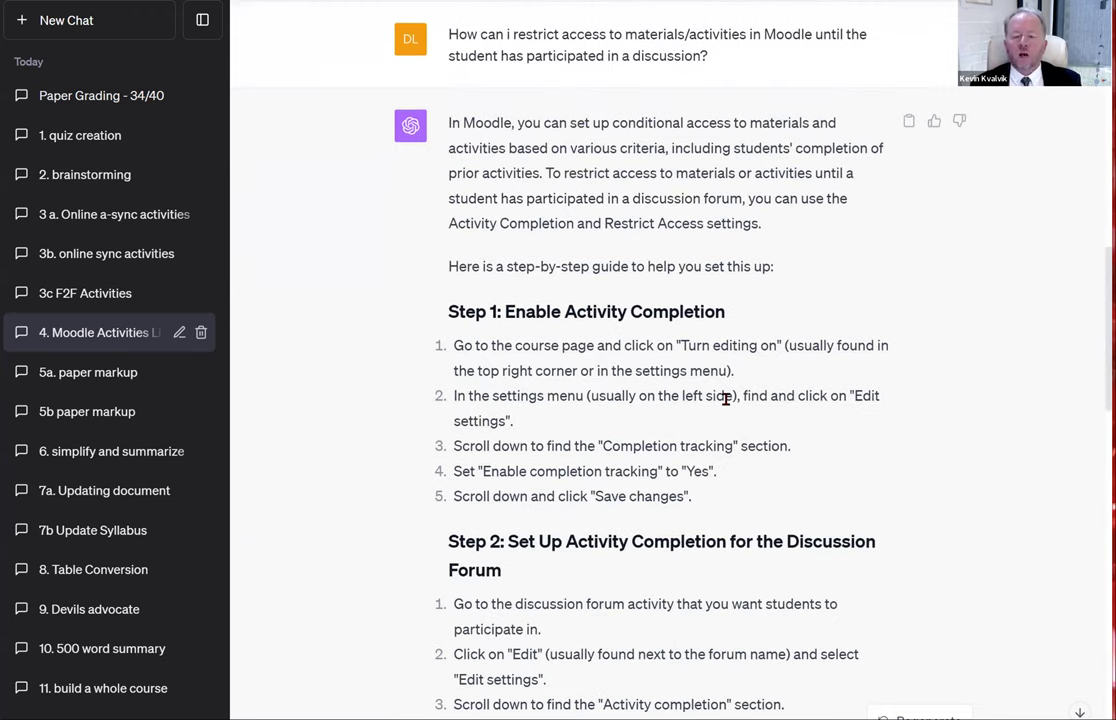
scroll(727, 399, "down", 2)
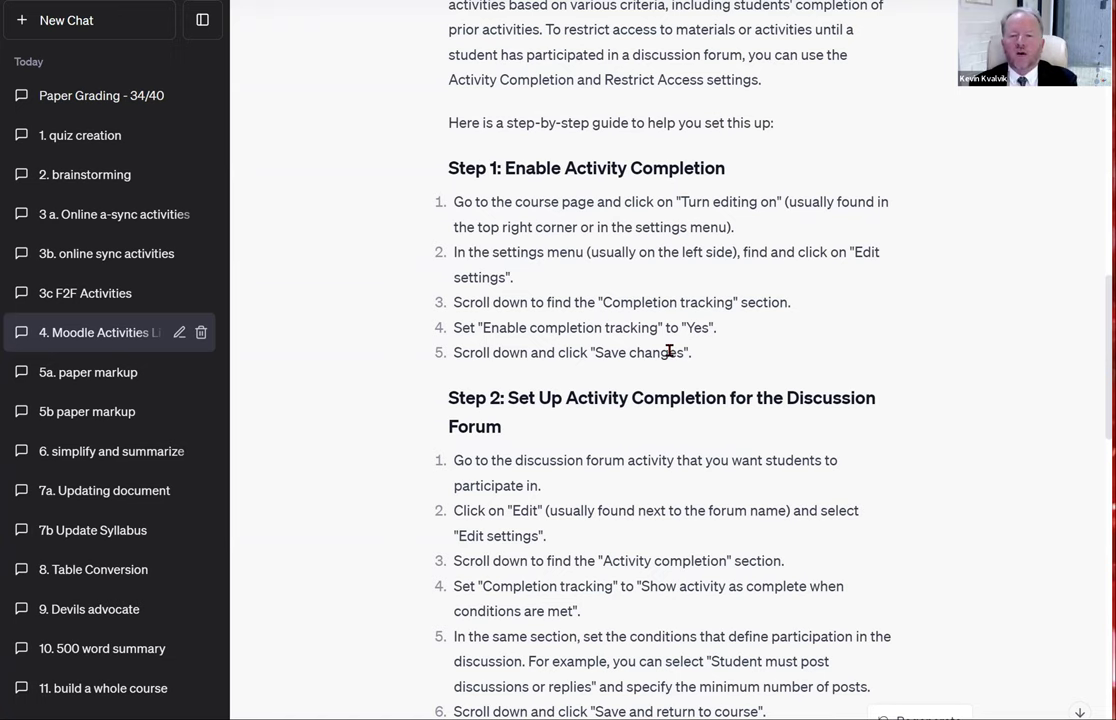
scroll(669, 350, "down", 4)
scroll(669, 350, "down", 3)
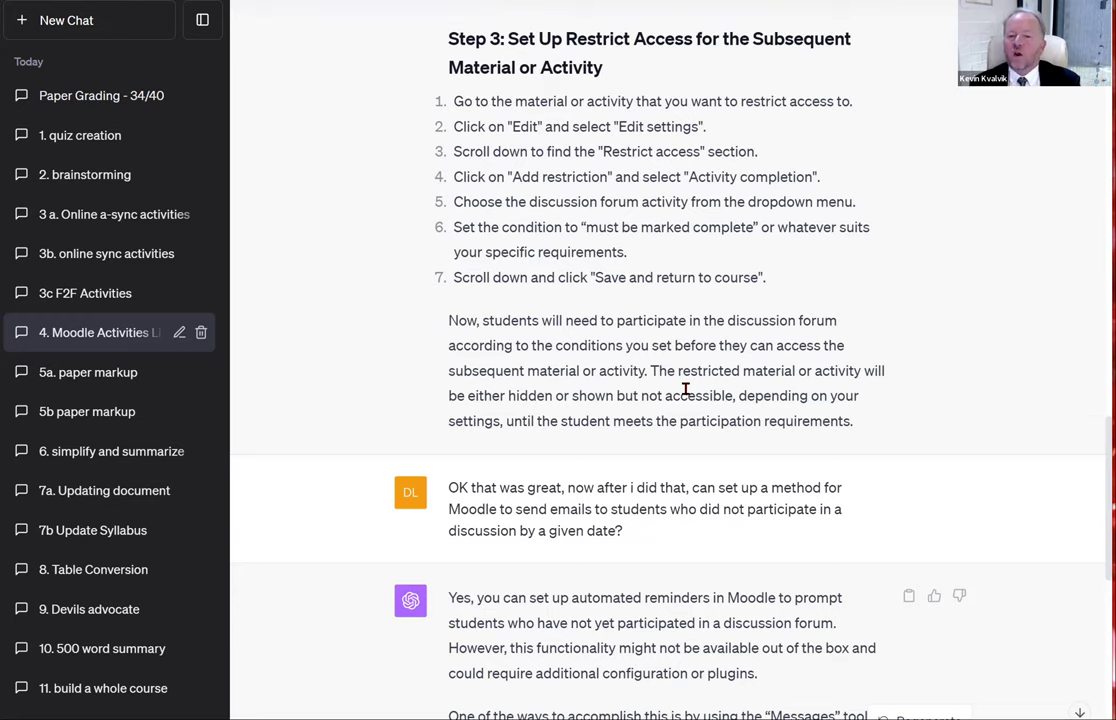
Step: Review the answer on having Moodle email students who missed a discussion deadline, through to the closing notes
scroll(686, 389, "down", 5)
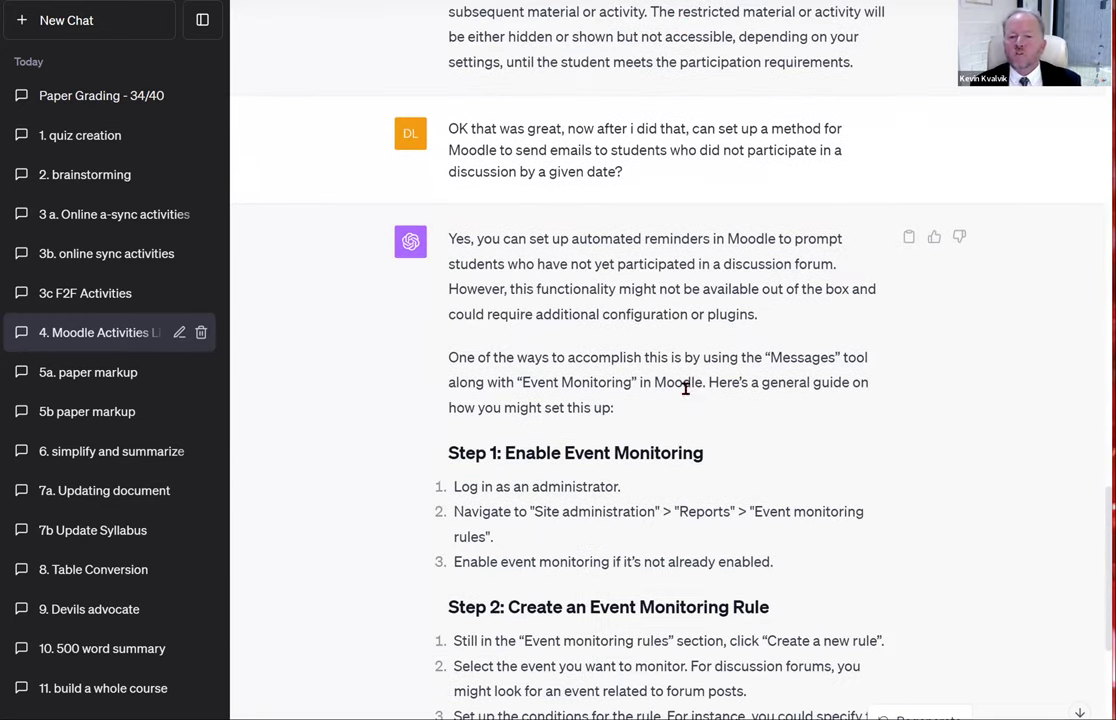
scroll(686, 389, "down", 9)
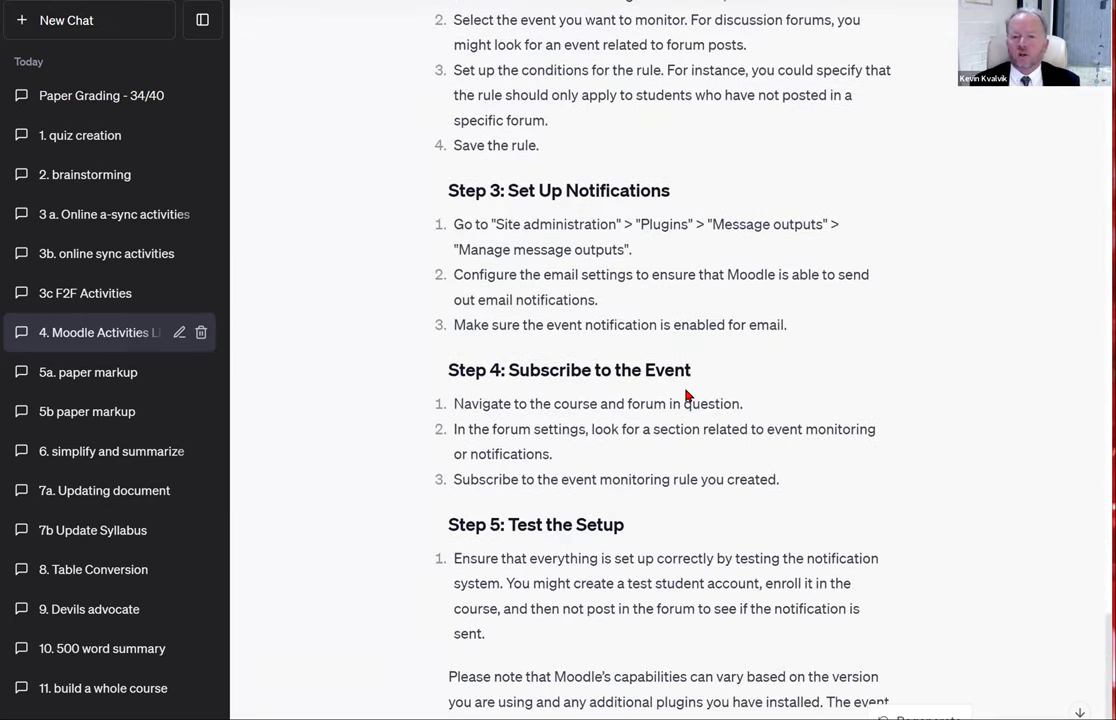
scroll(717, 399, "down", 4)
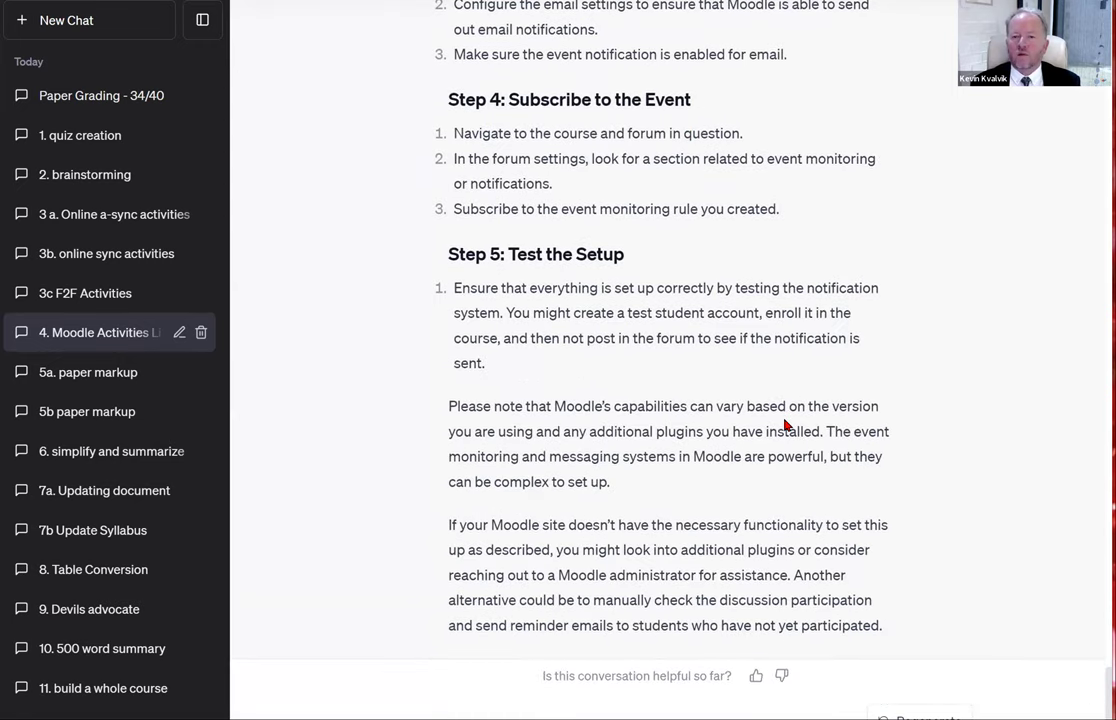
Step: Go back to the question on restricting Moodle access and examine its activity completion and restrict access instructions again
scroll(784, 425, "up", 18)
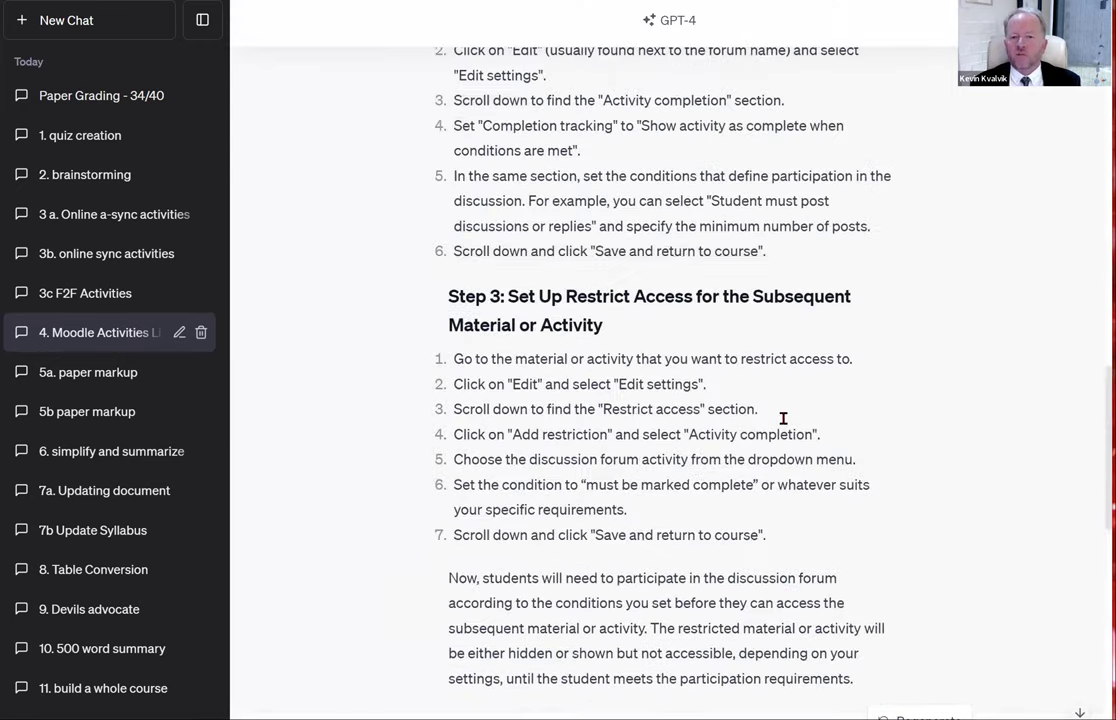
scroll(784, 418, "up", 11)
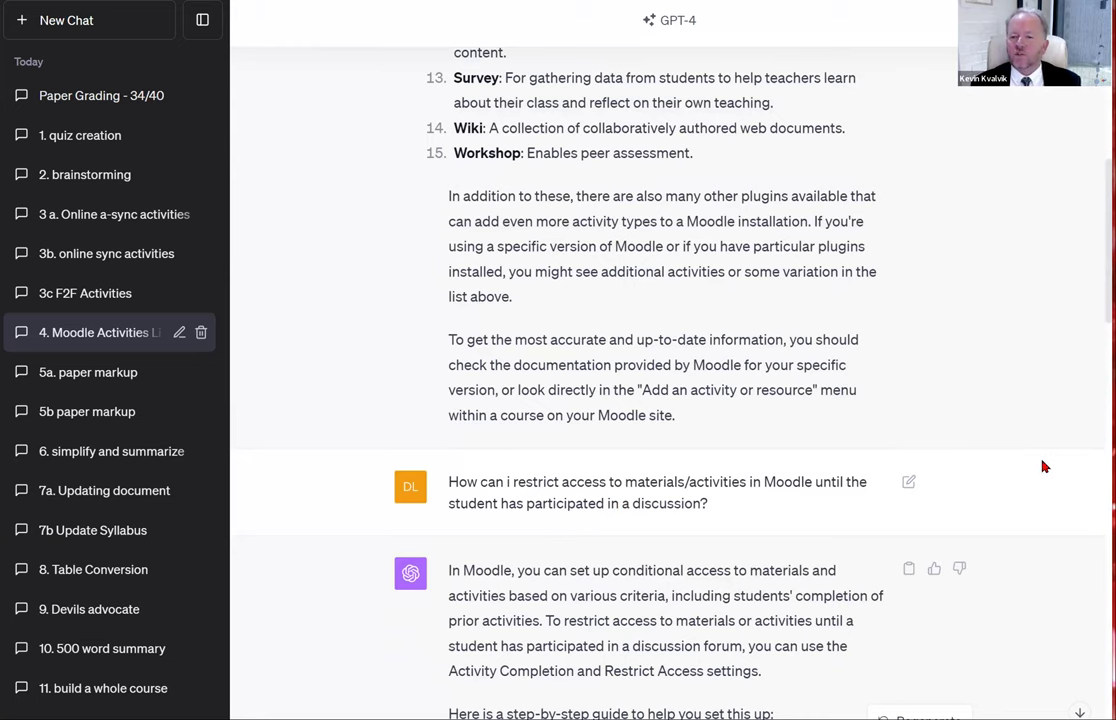
scroll(1040, 467, "down", 1)
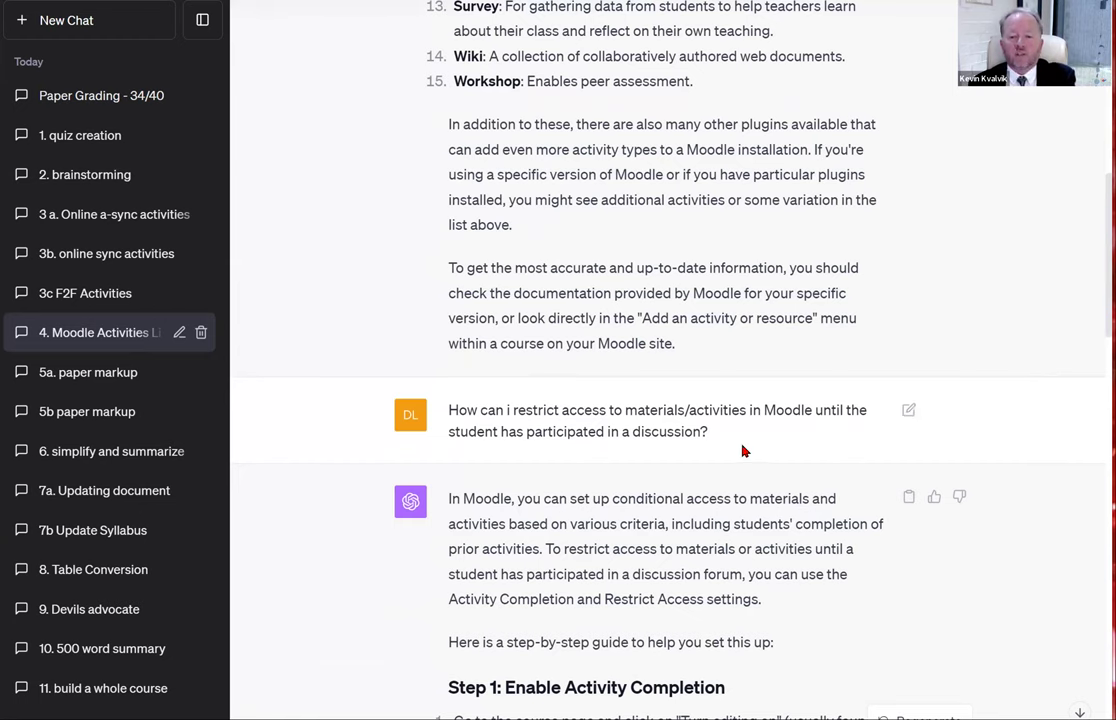
scroll(905, 423, "down", 3)
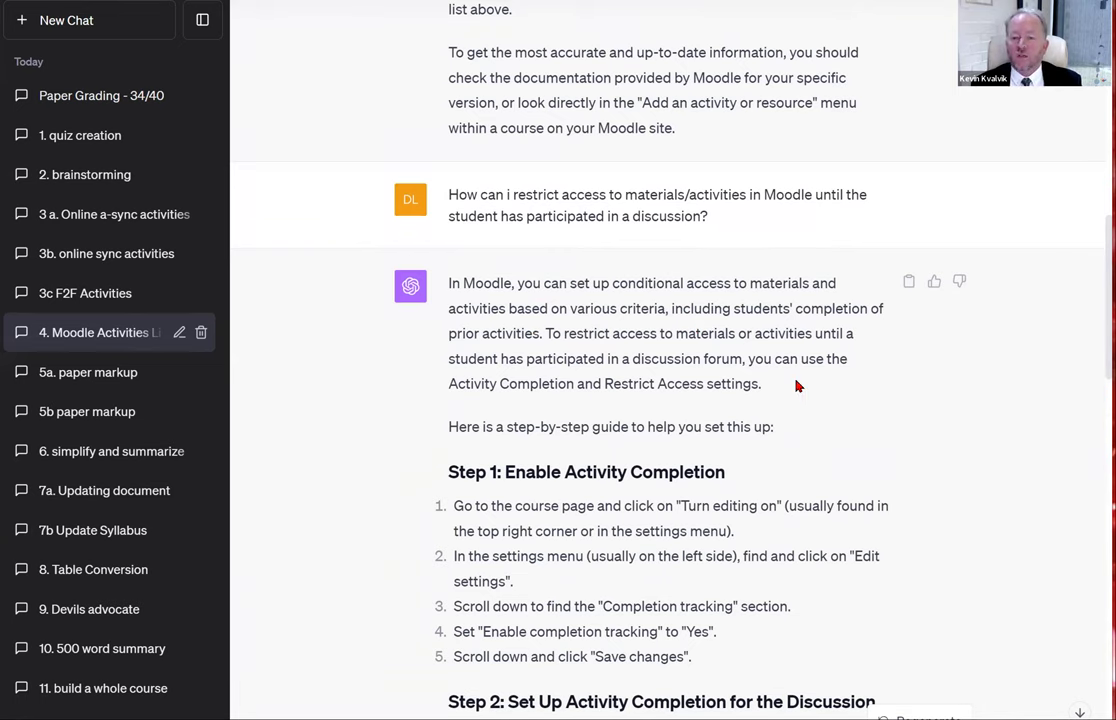
scroll(797, 386, "down", 1)
scroll(817, 374, "down", 3)
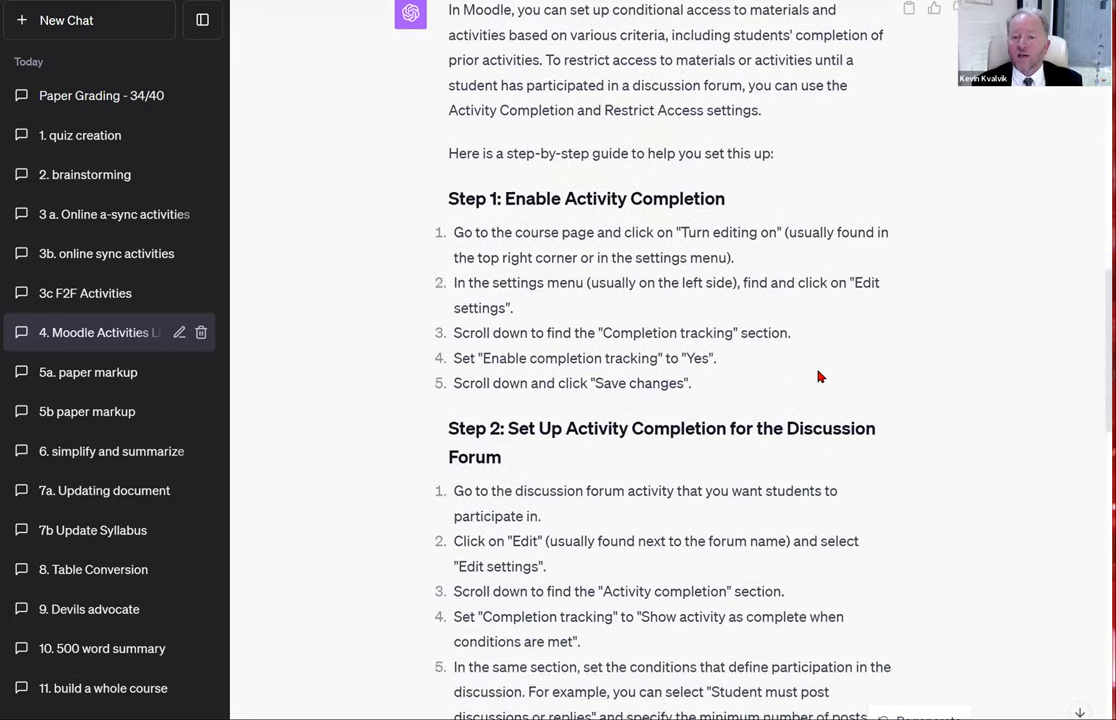
scroll(817, 376, "down", 3)
scroll(817, 376, "down", 3)
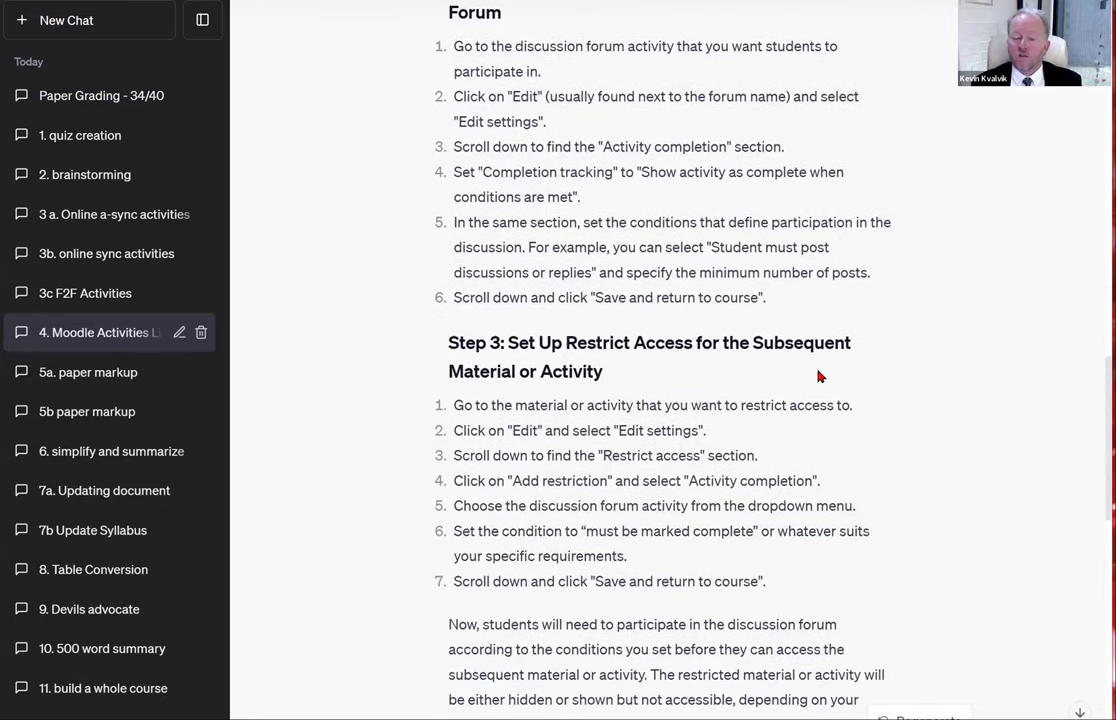
scroll(817, 376, "down", 2)
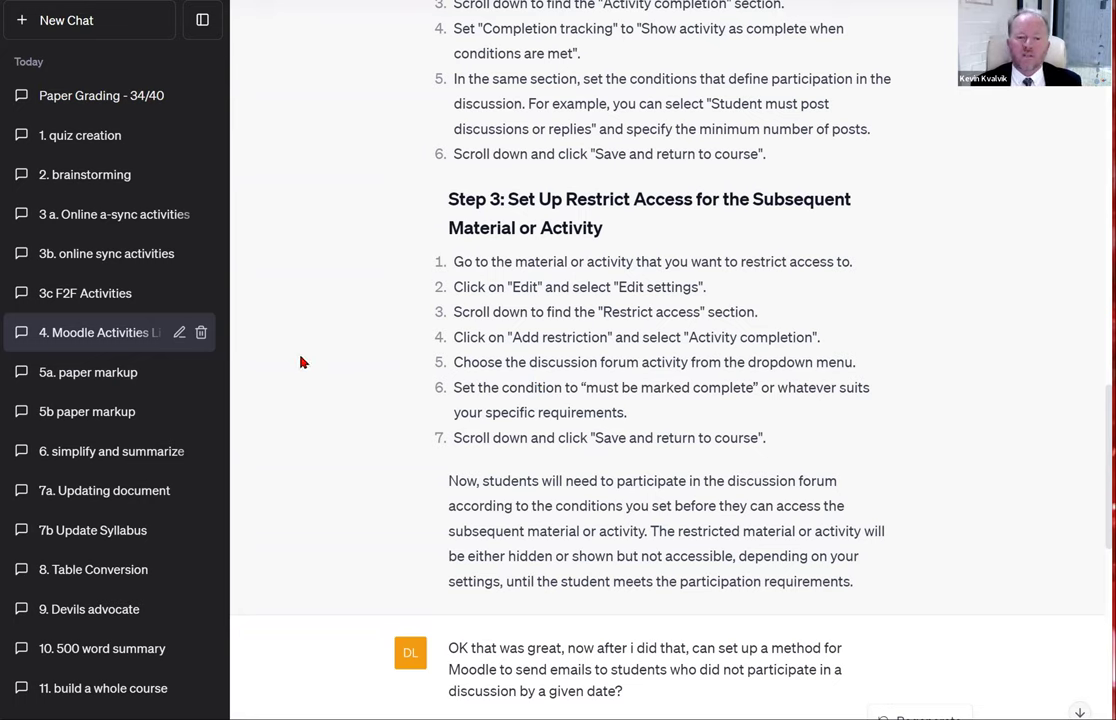
Step: Open the "5a. paper markup" chat and review the bold comments on the essay back to the original prompt
left_click(93, 376)
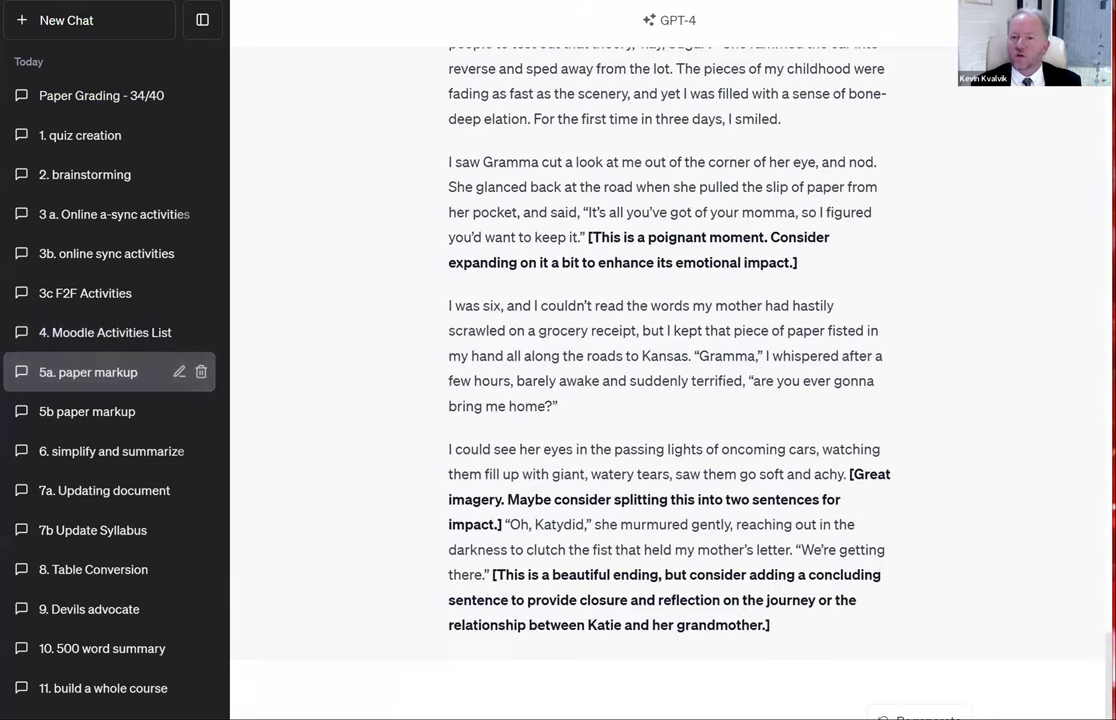
scroll(741, 203, "up", 20)
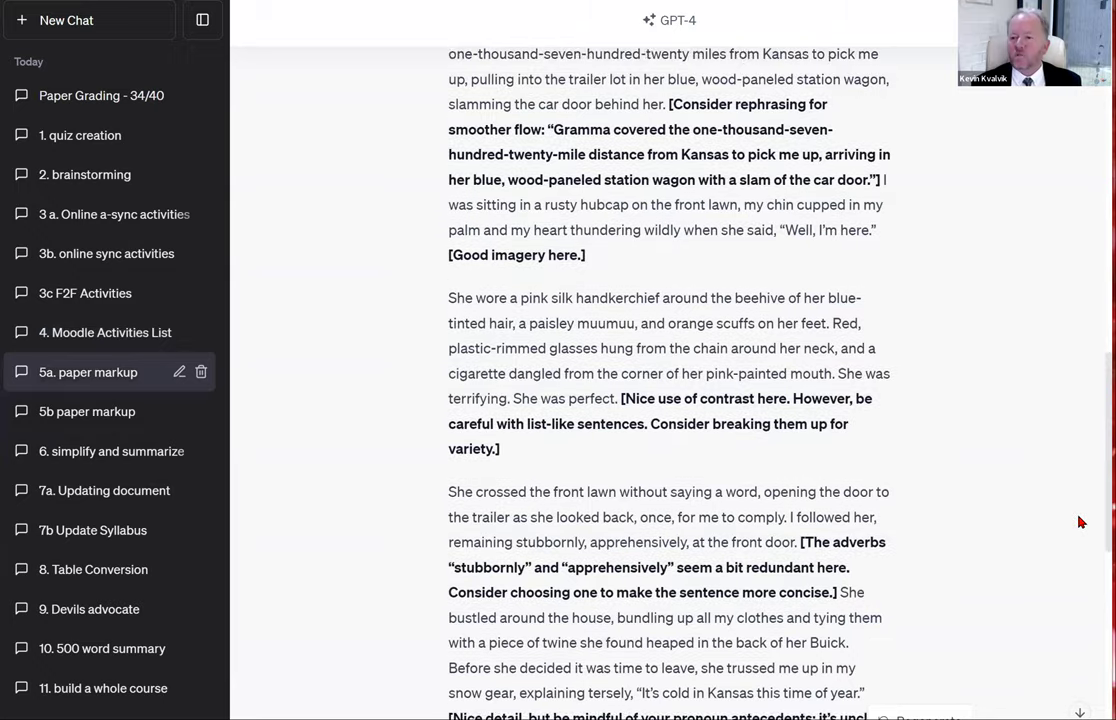
scroll(1079, 522, "up", 10)
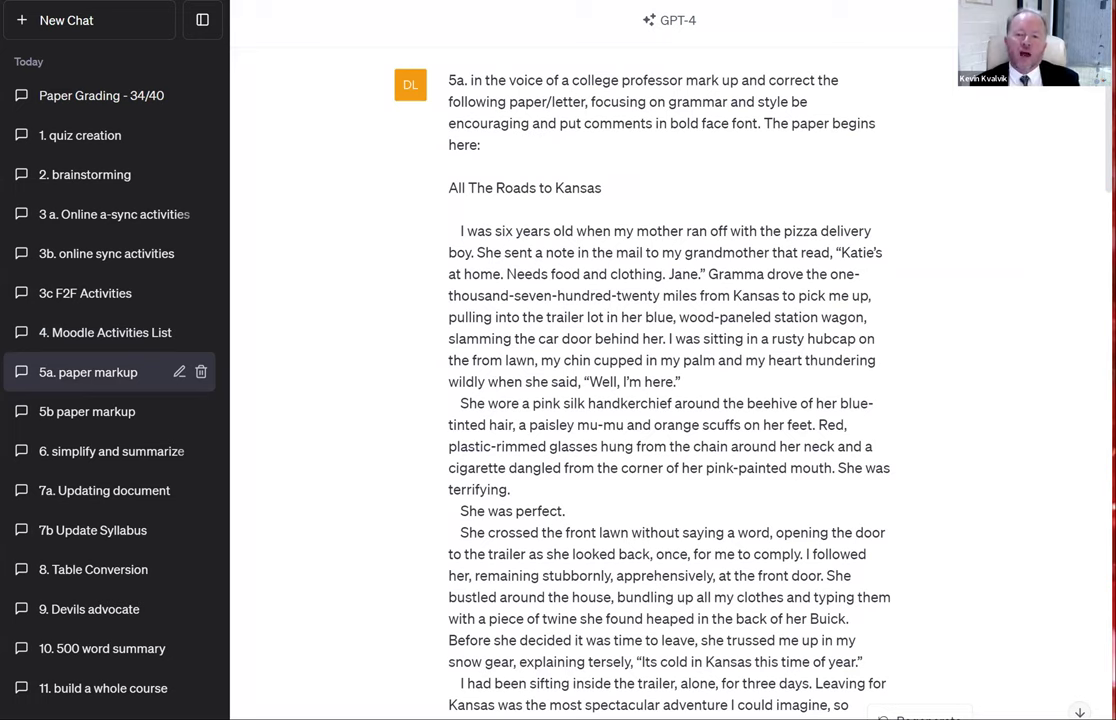
Step: Switch to Word and look over the original "All The Roads to Kansas" paper, returning to its beginning
key("alt+Tab")
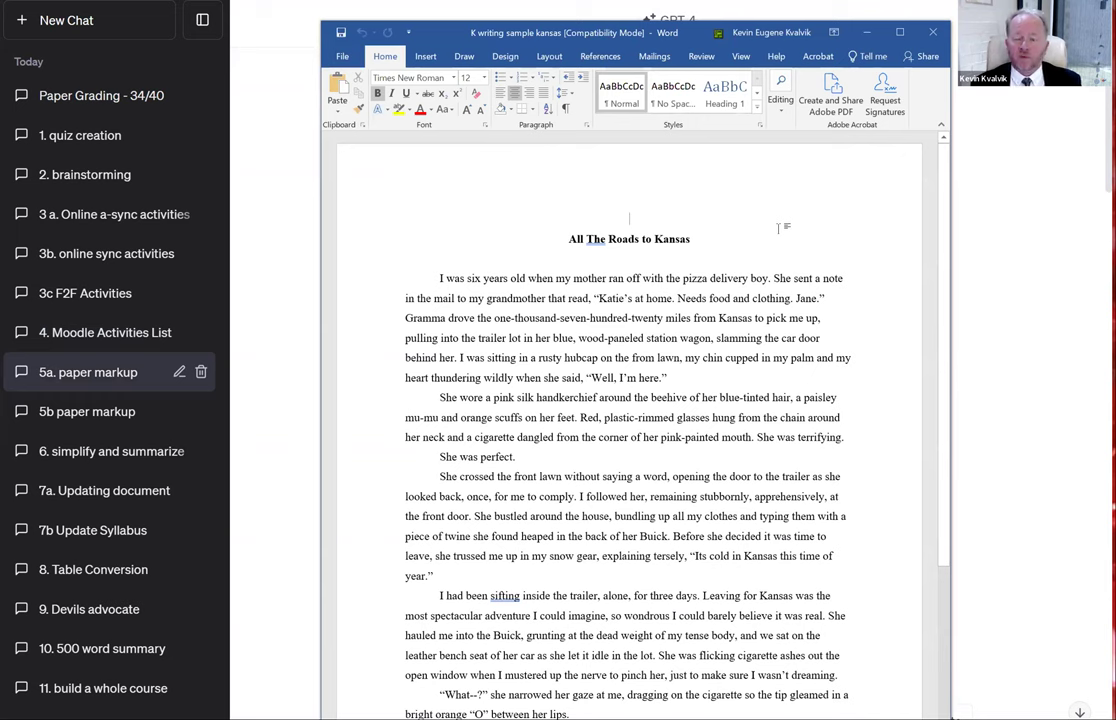
scroll(779, 228, "down", 10)
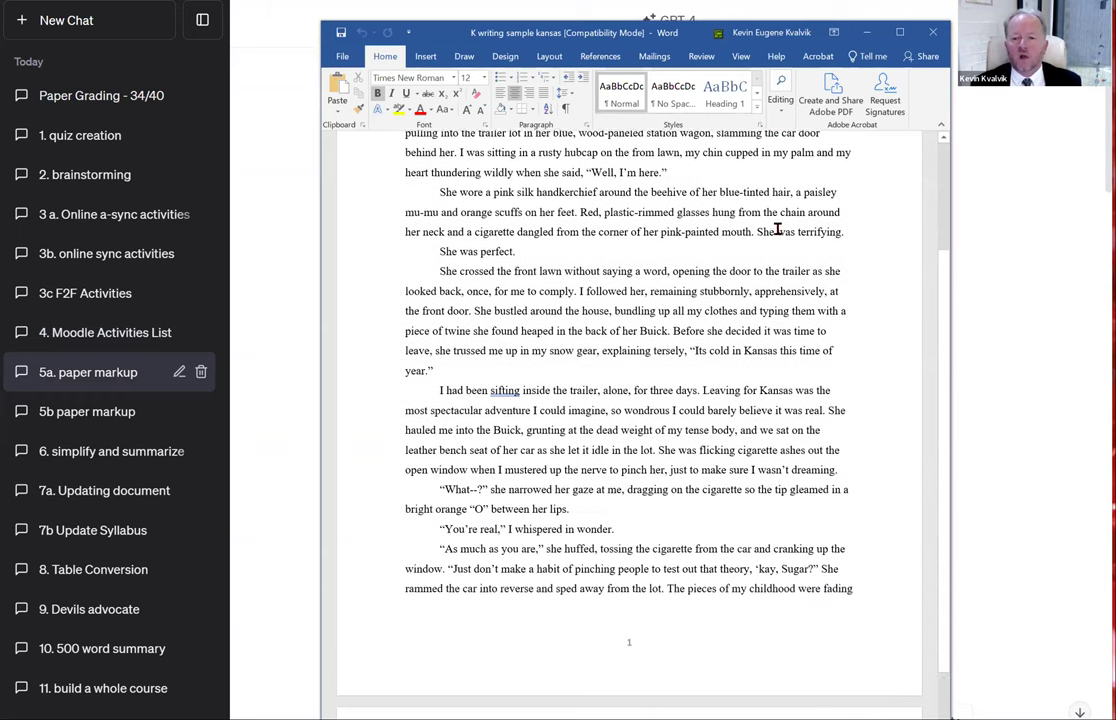
scroll(779, 228, "up", 10)
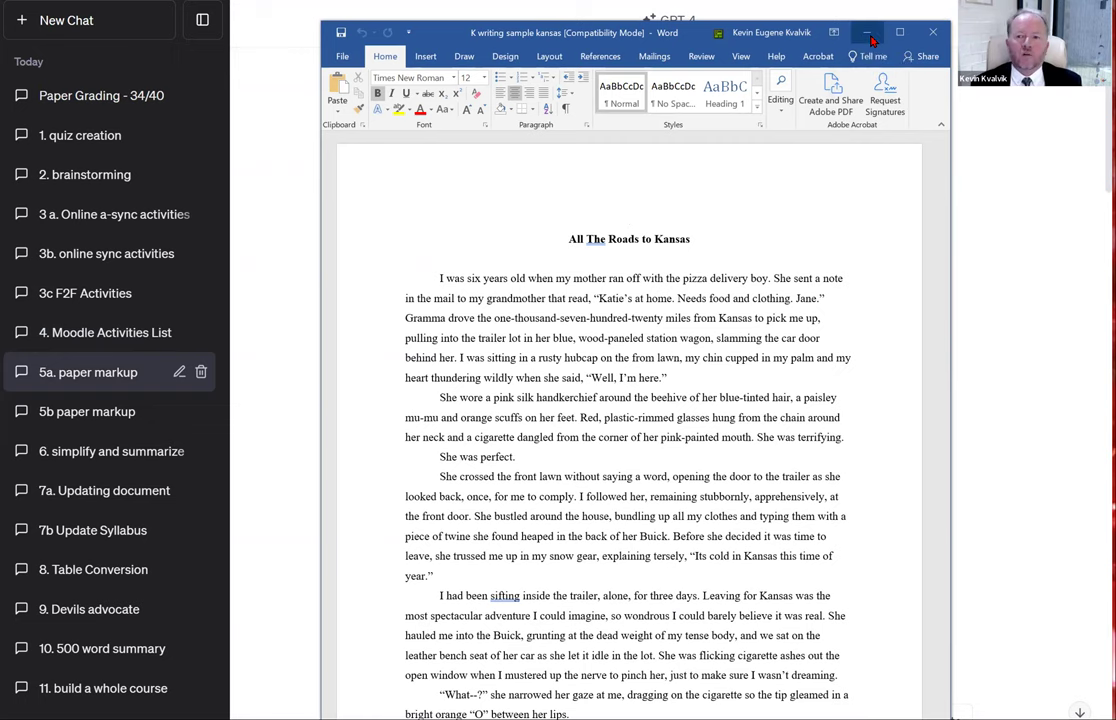
Step: Put the Word paper away and review the bold bracketed comments in the marked-up "All The Roads to Kansas" answer
left_click(869, 37)
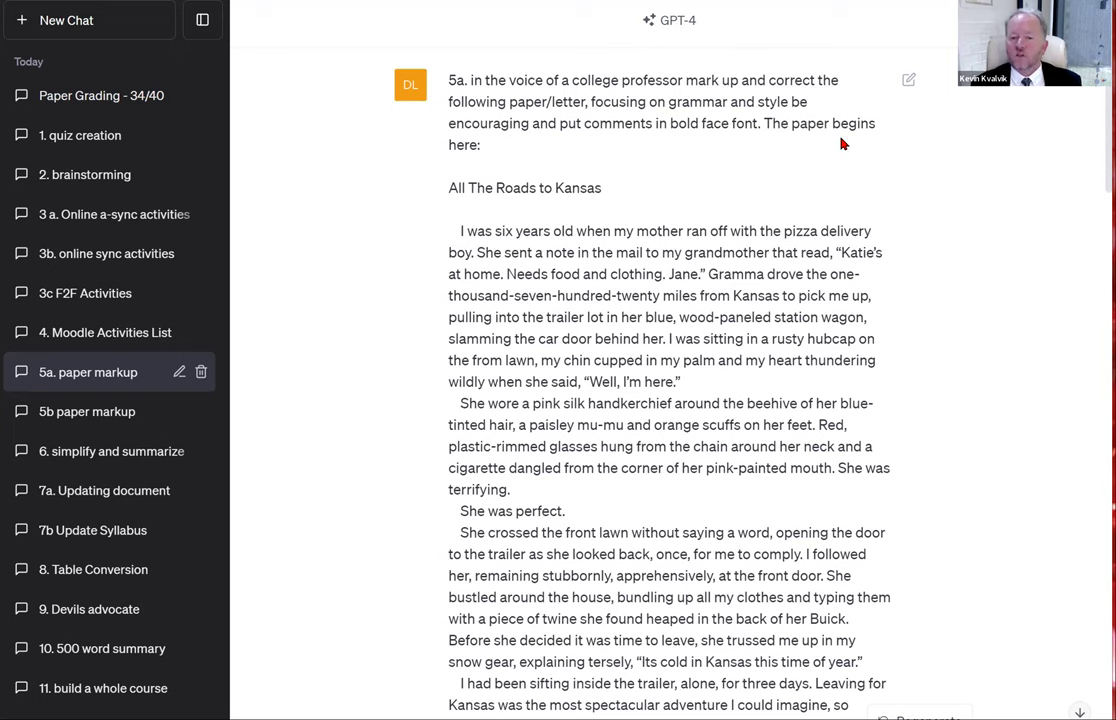
scroll(840, 140, "down", 8)
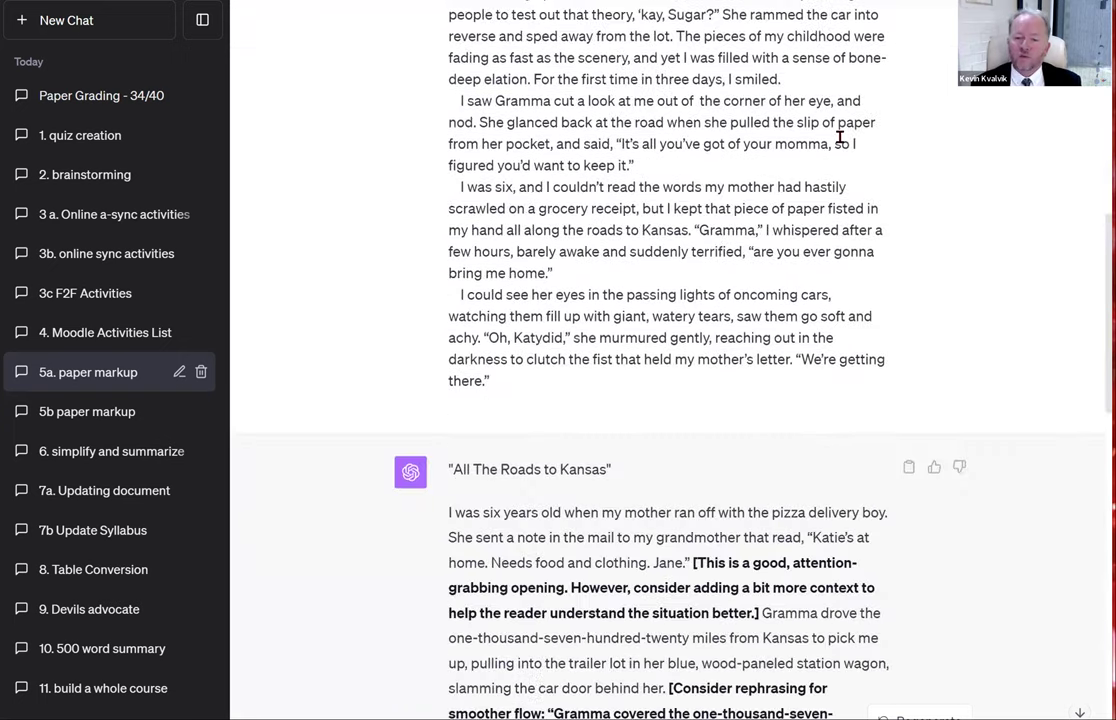
scroll(840, 137, "down", 4)
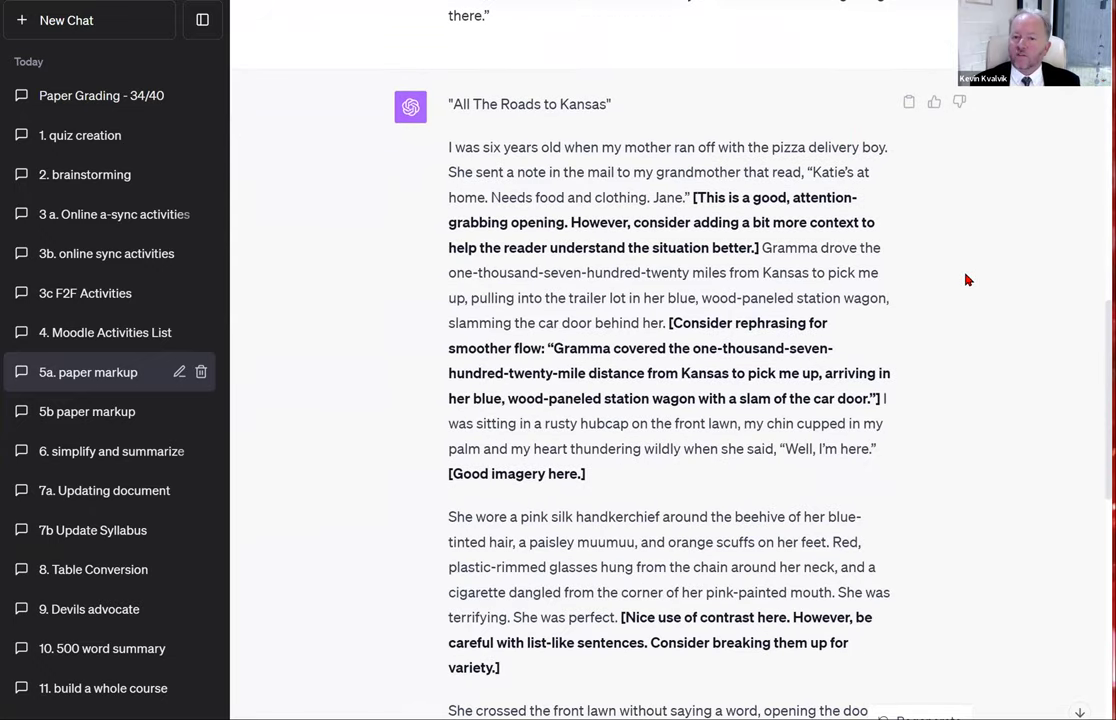
scroll(969, 280, "down", 1)
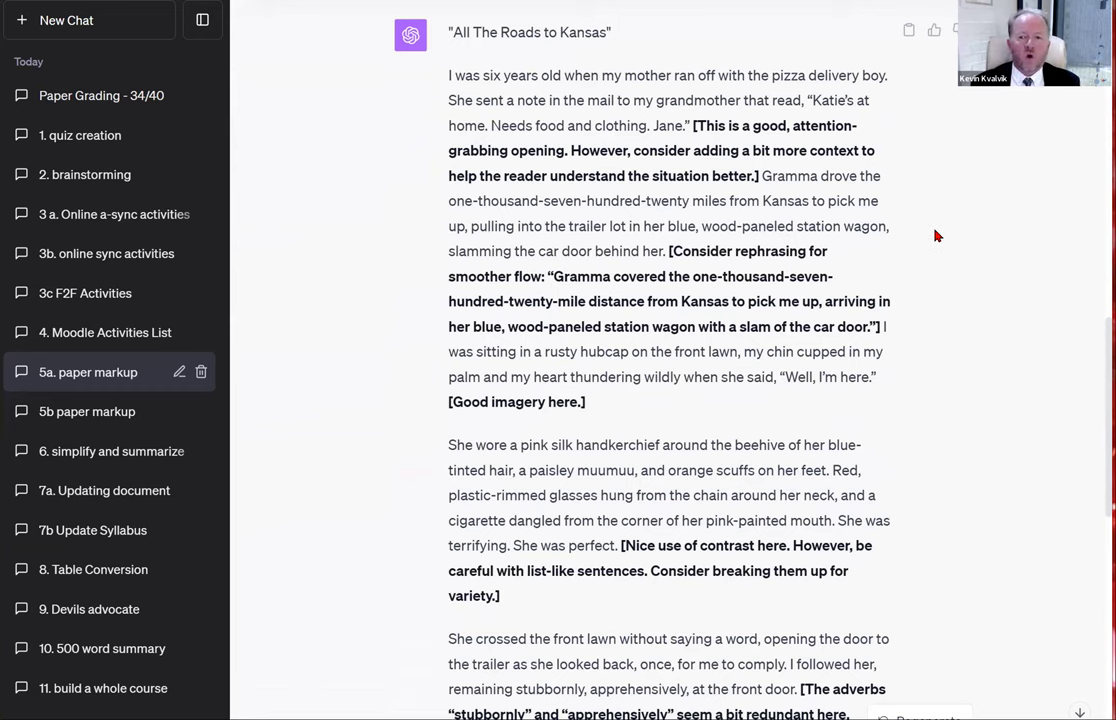
scroll(935, 232, "down", 2)
scroll(937, 236, "up", 2)
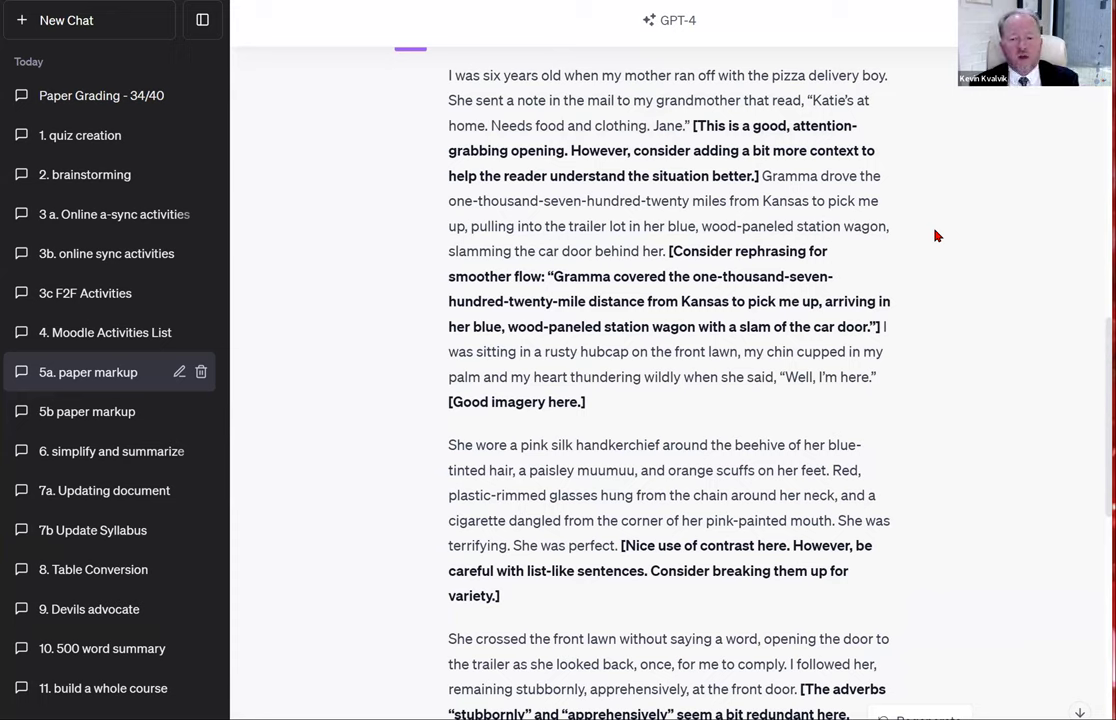
scroll(935, 236, "down", 1)
scroll(935, 236, "up", 2)
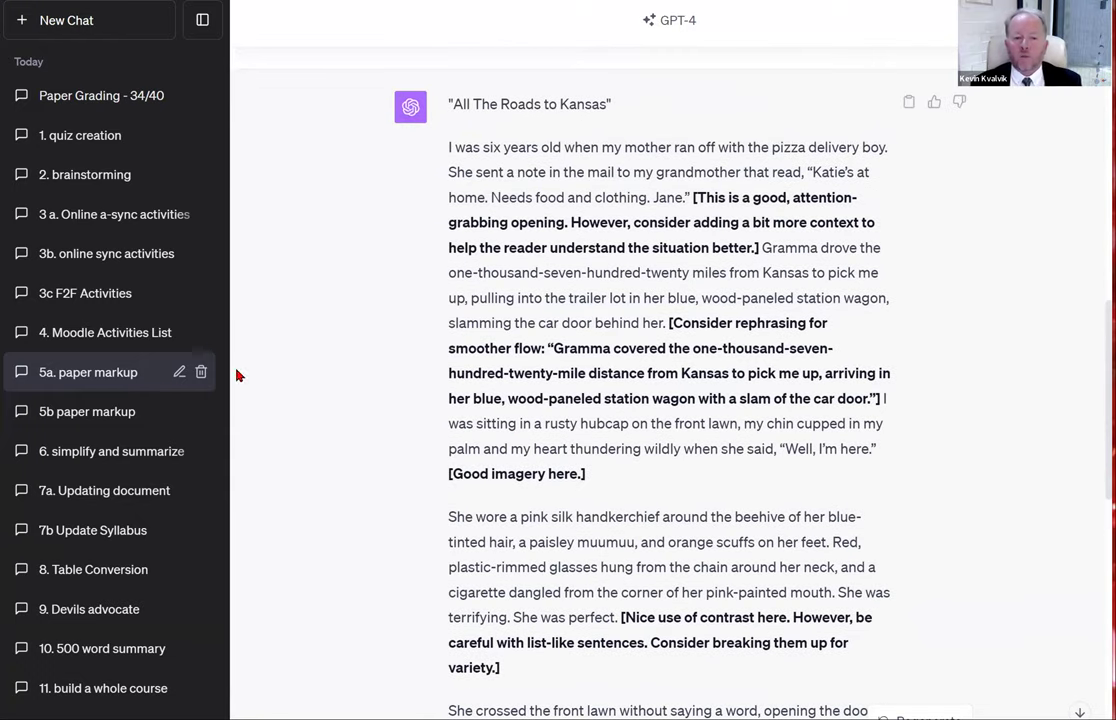
Step: Open the "5b paper markup" chat and go back to its original prompt about the "Shut Down Your Screen Week" letter
left_click(116, 423)
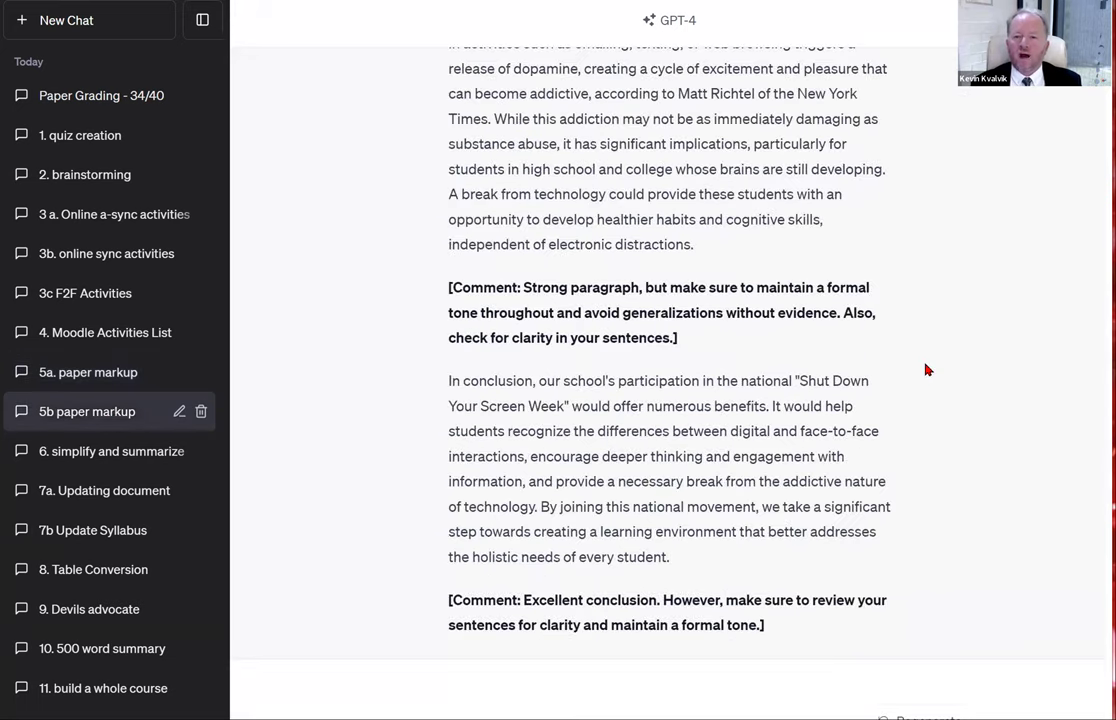
scroll(925, 370, "up", 5)
scroll(925, 370, "up", 20)
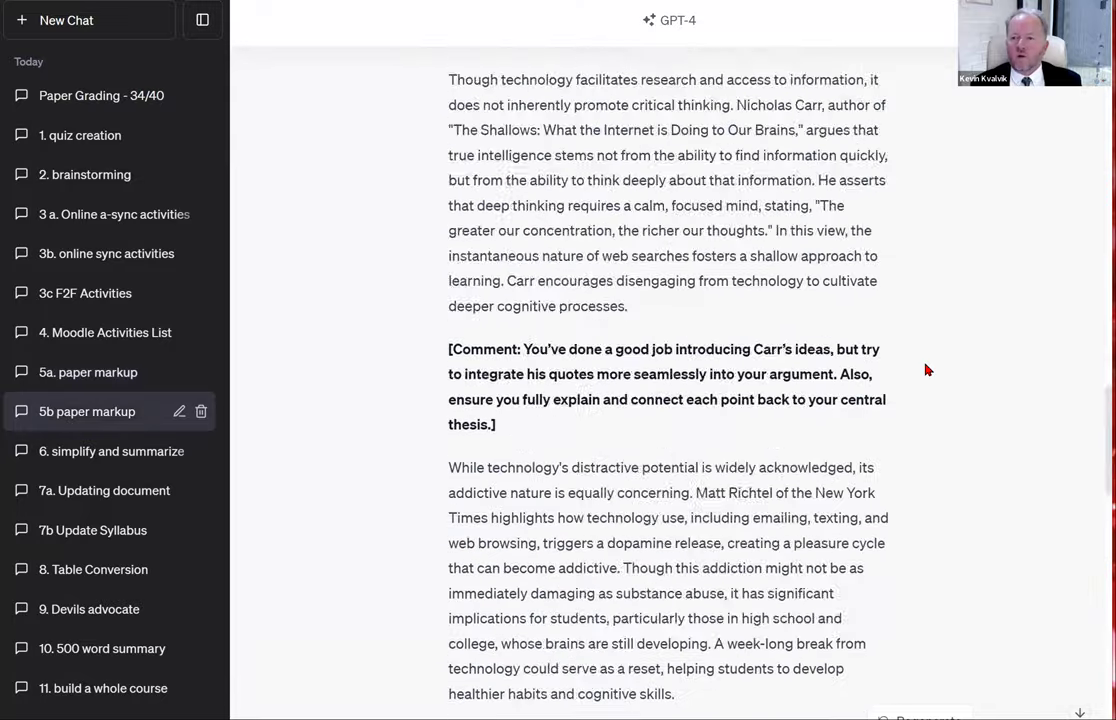
scroll(925, 370, "up", 20)
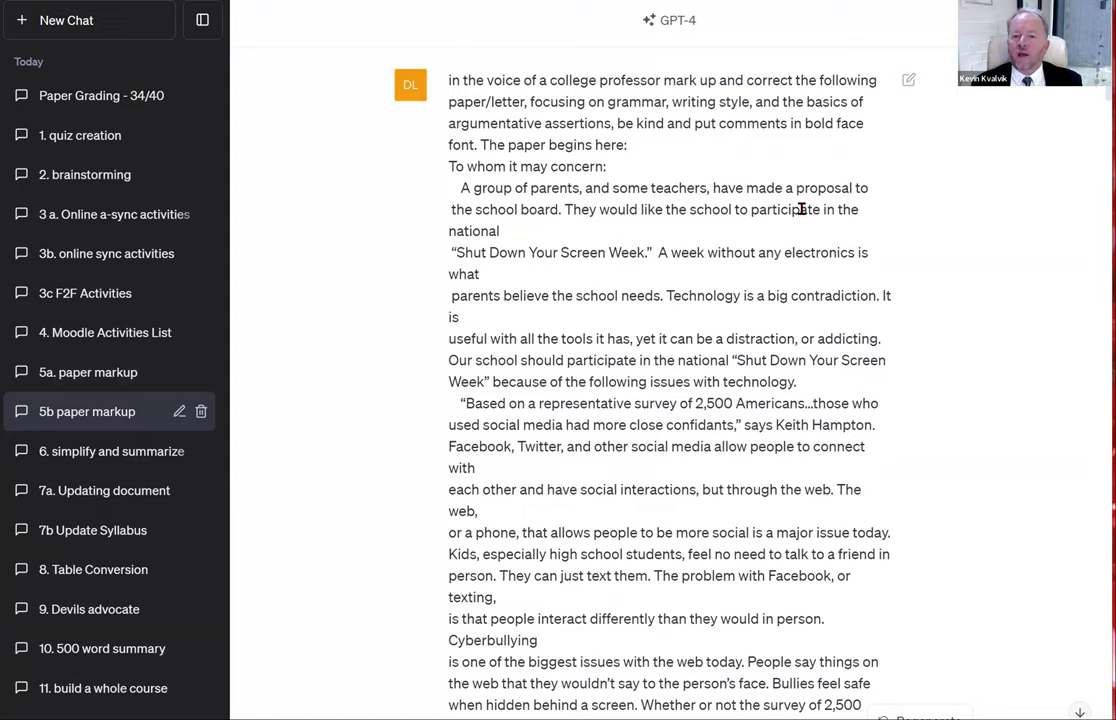
Step: Review the bold comments on the letter, then the follow-up version focused more on grammar, through to its conclusion
scroll(800, 209, "down", 2)
scroll(805, 215, "down", 15)
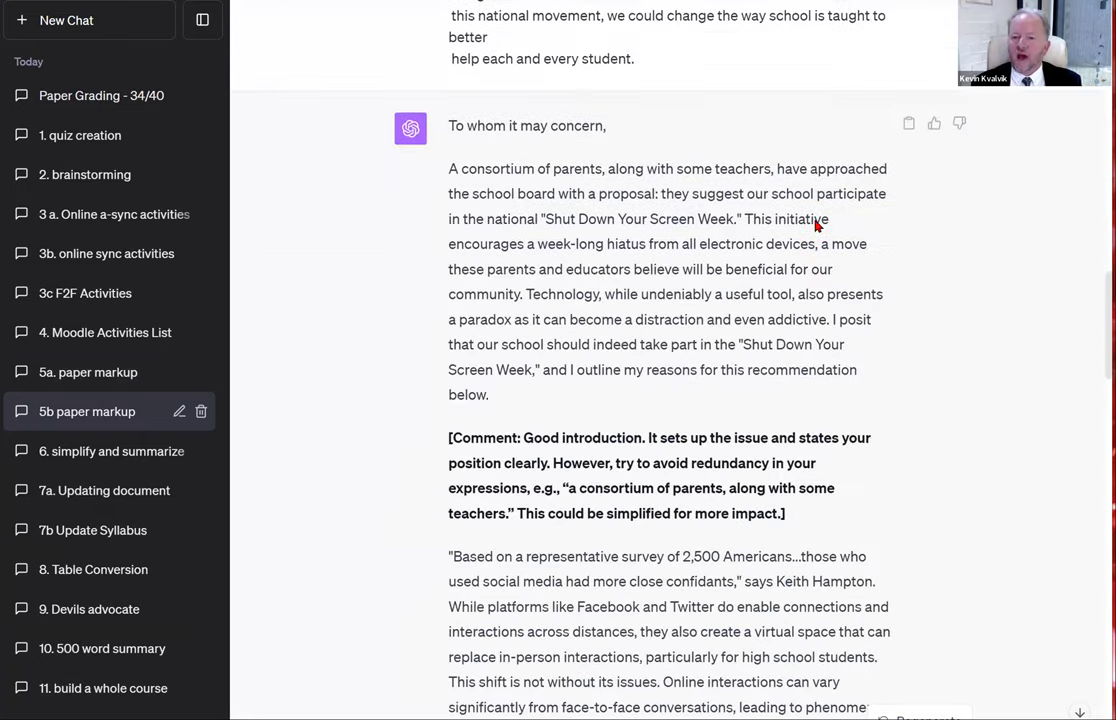
scroll(815, 219, "down", 15)
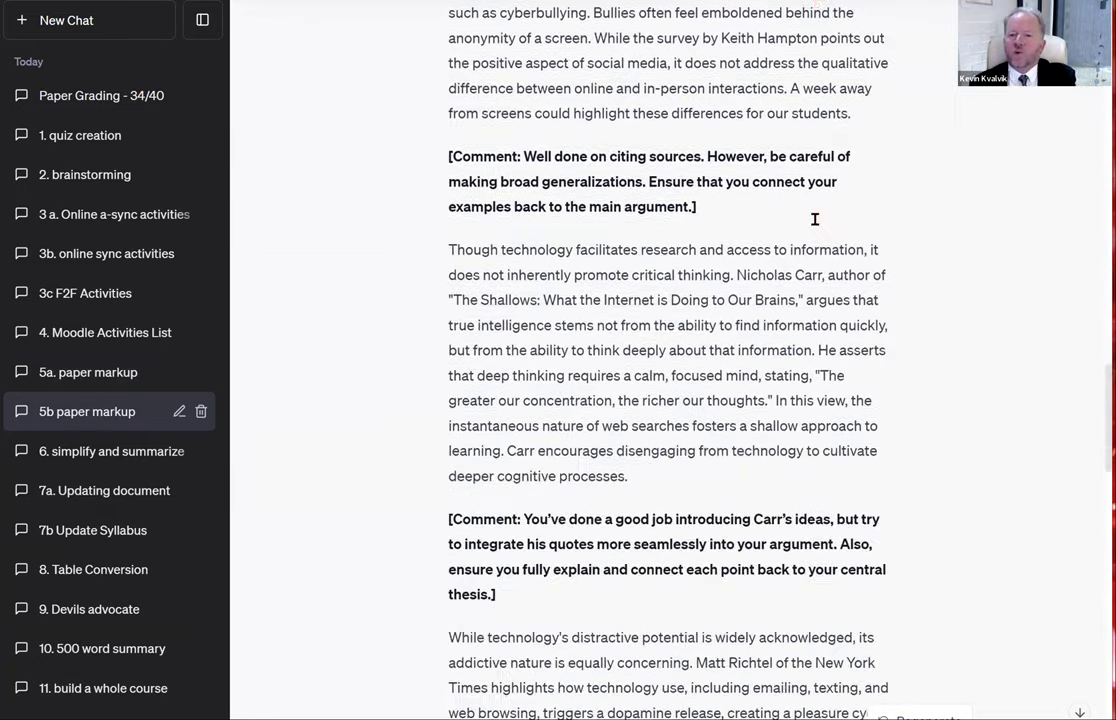
scroll(815, 219, "down", 4)
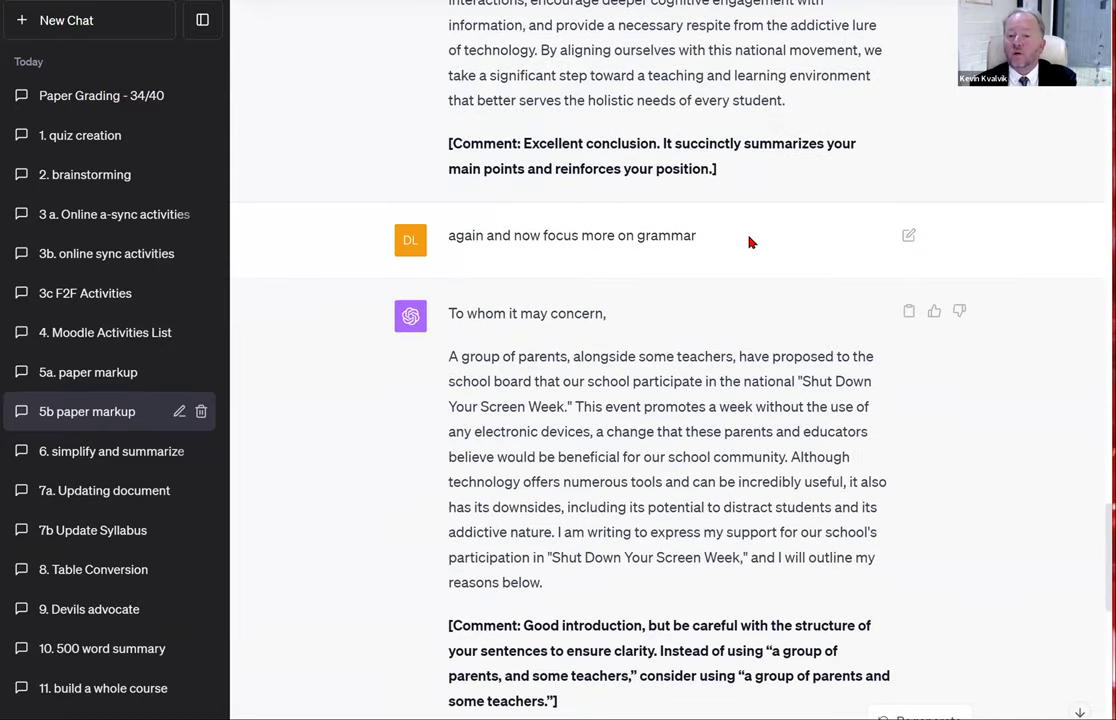
scroll(750, 242, "down", 10)
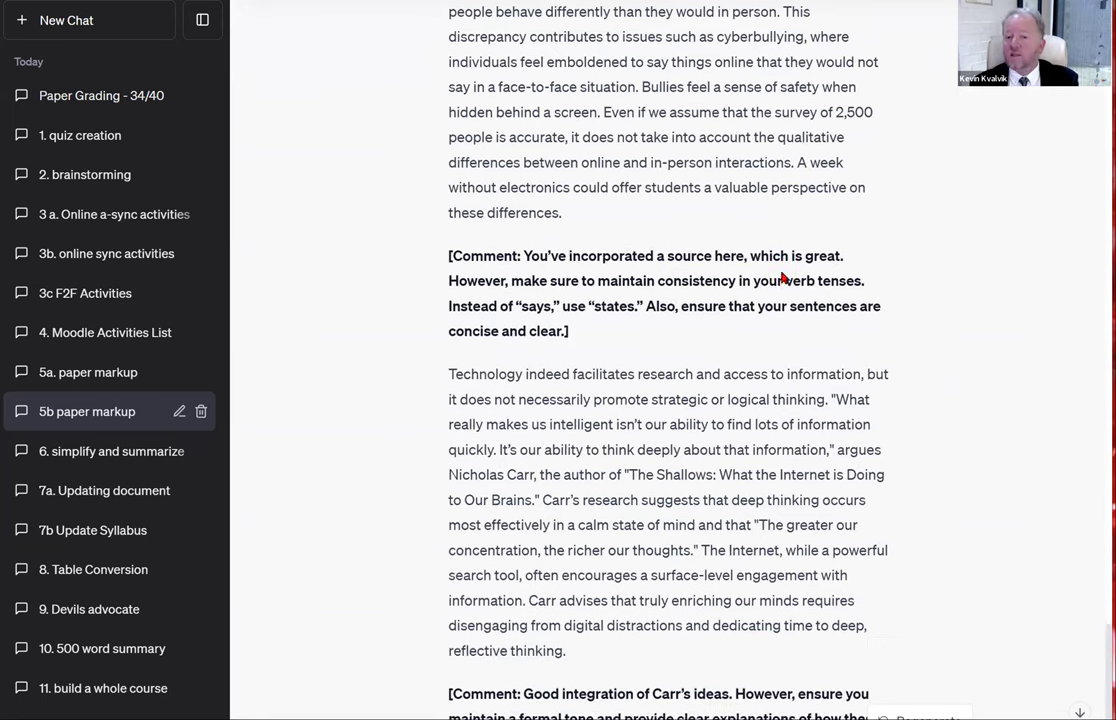
scroll(783, 279, "down", 1)
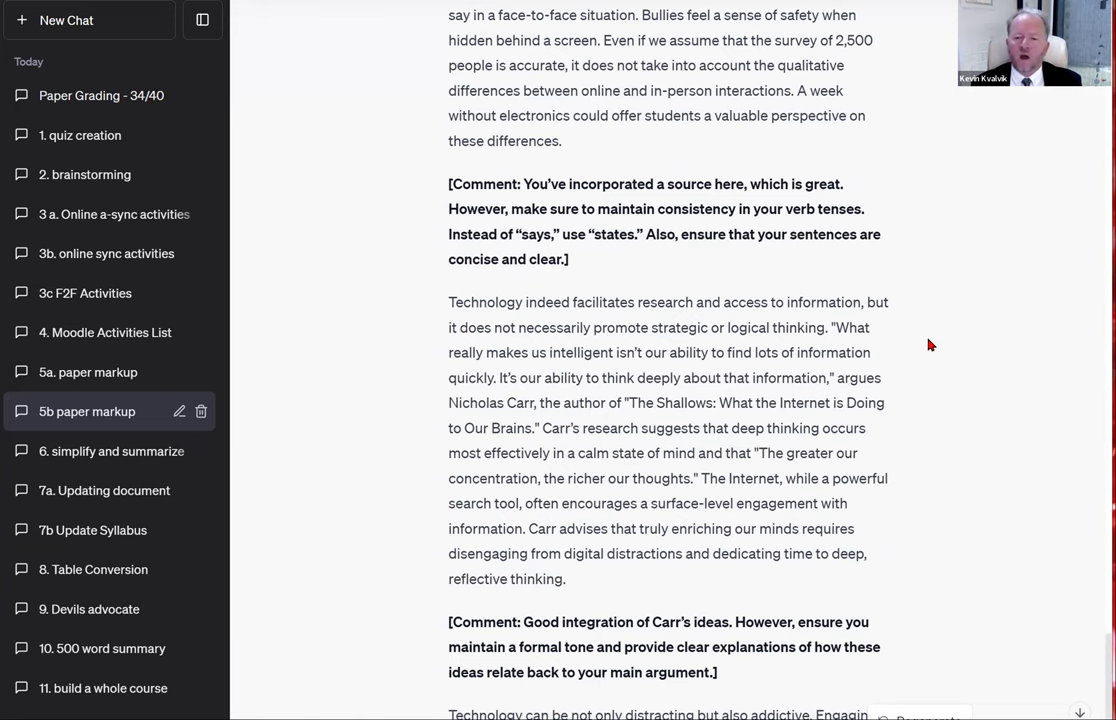
scroll(928, 345, "down", 4)
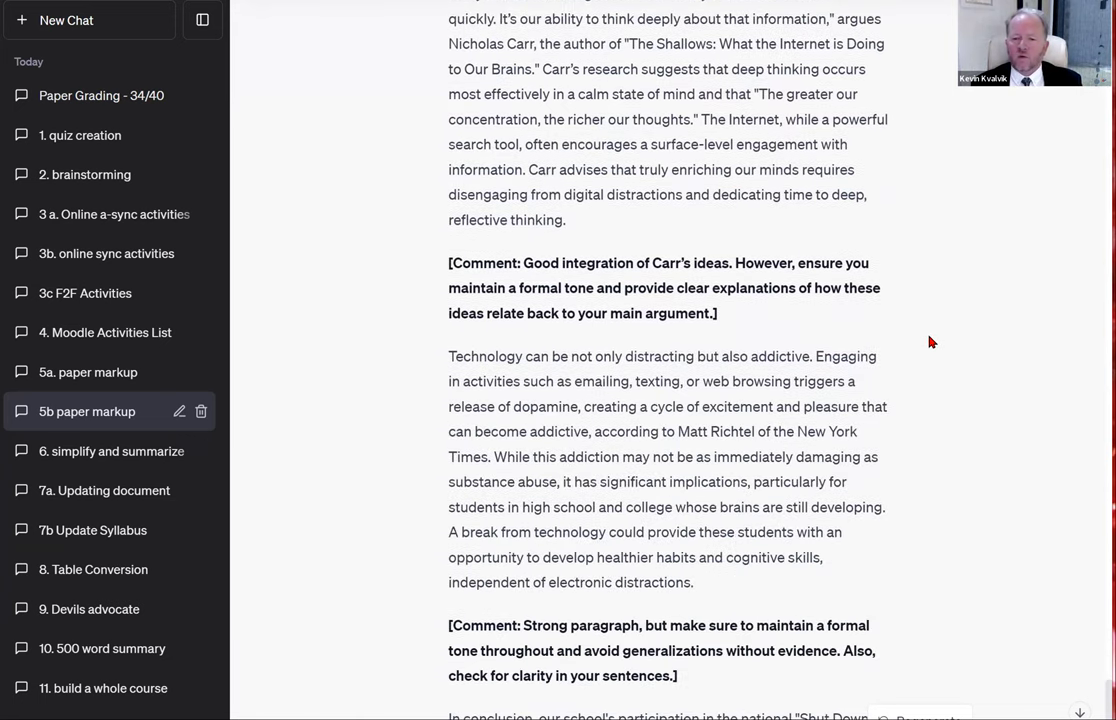
scroll(928, 342, "down", 4)
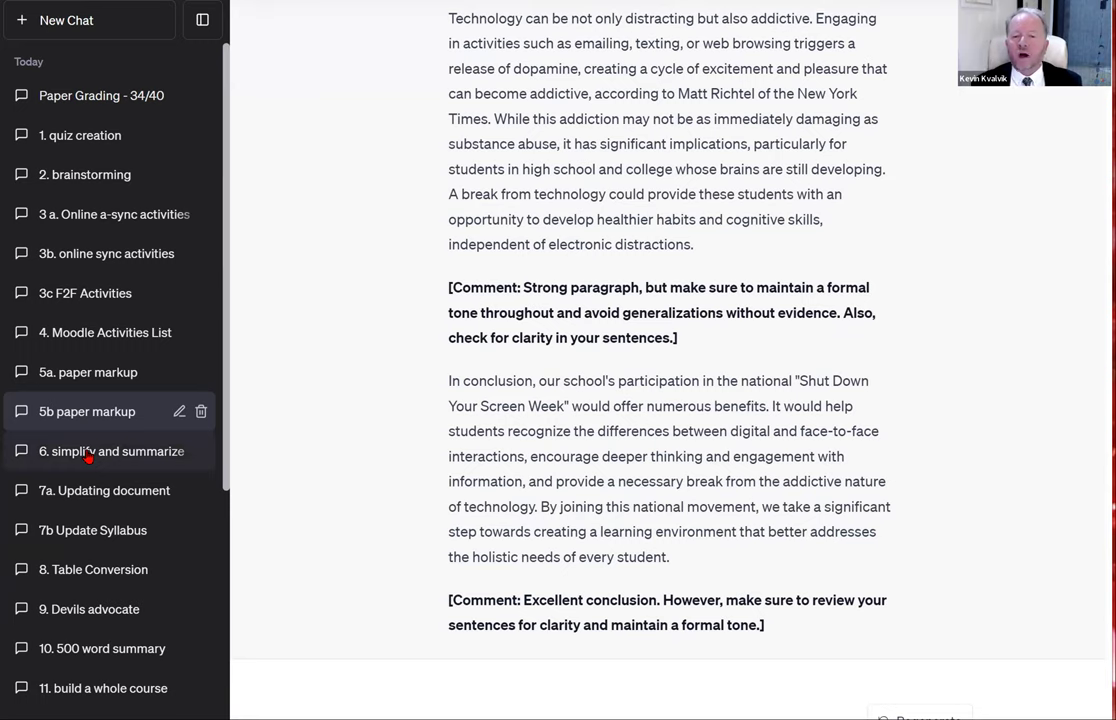
Step: Open the "6. simplify and summarize" chat and go back to its opening prompt
left_click(88, 456)
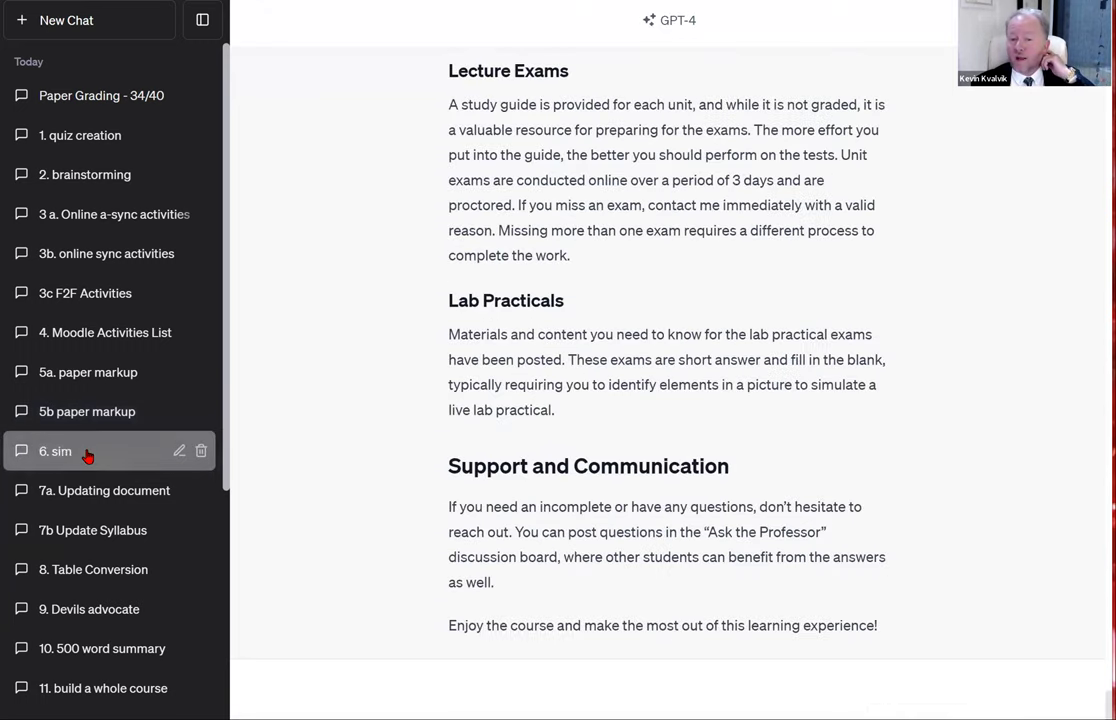
scroll(563, 259, "up", 5)
scroll(1046, 540, "up", 5)
scroll(668, 400, "up", 15)
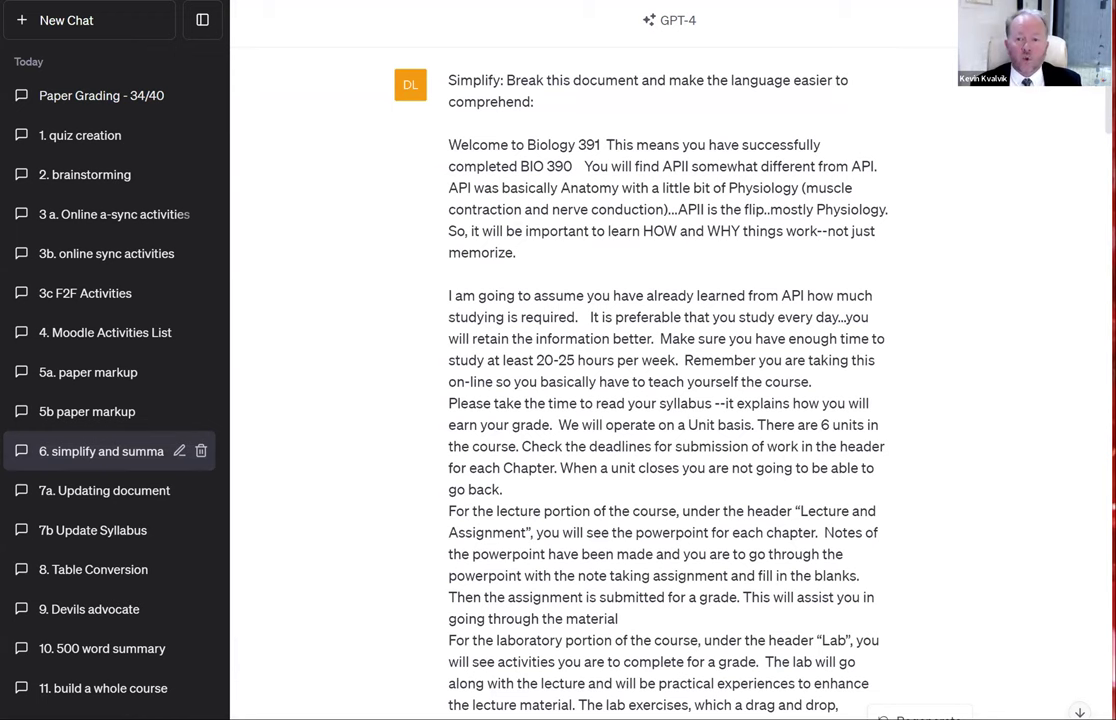
Step: Switch to Word and look over the original "Welcome to Biology 391" document, returning to its beginning
key("alt+Tab")
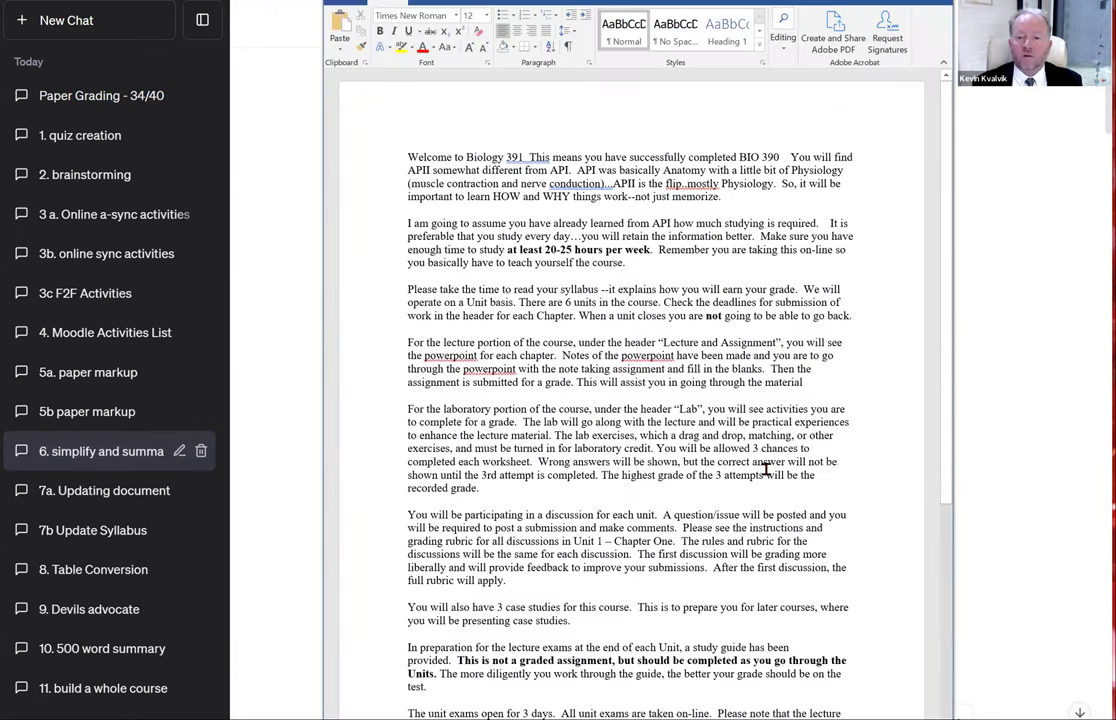
scroll(766, 469, "down", 3)
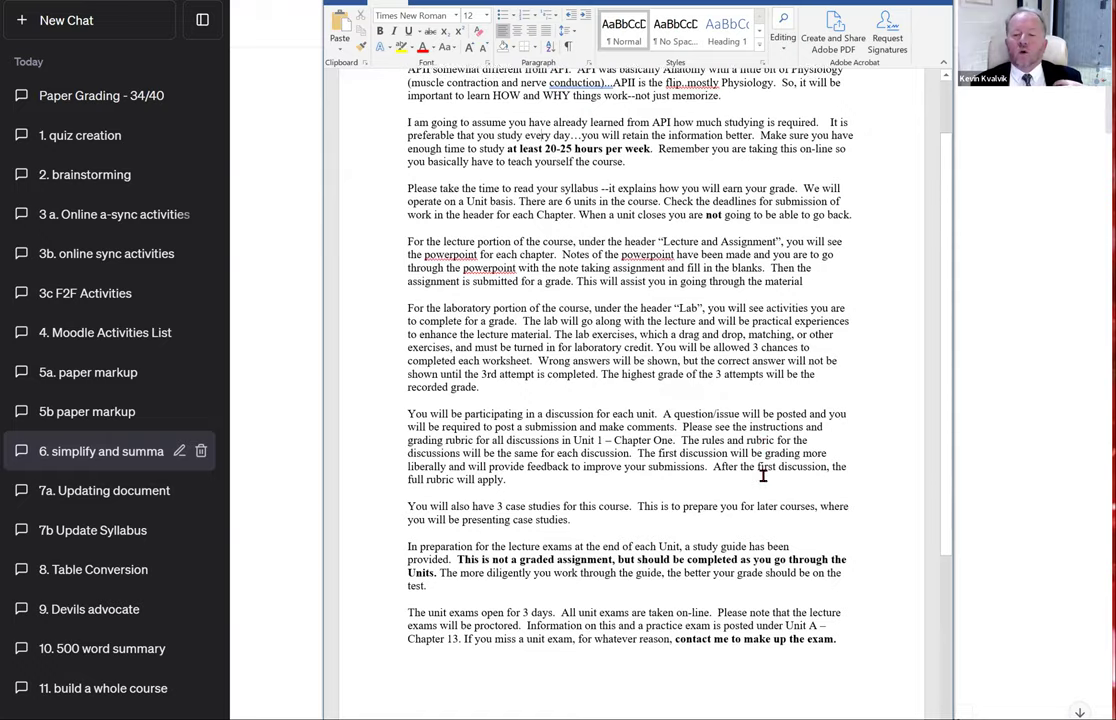
scroll(766, 477, "down", 5)
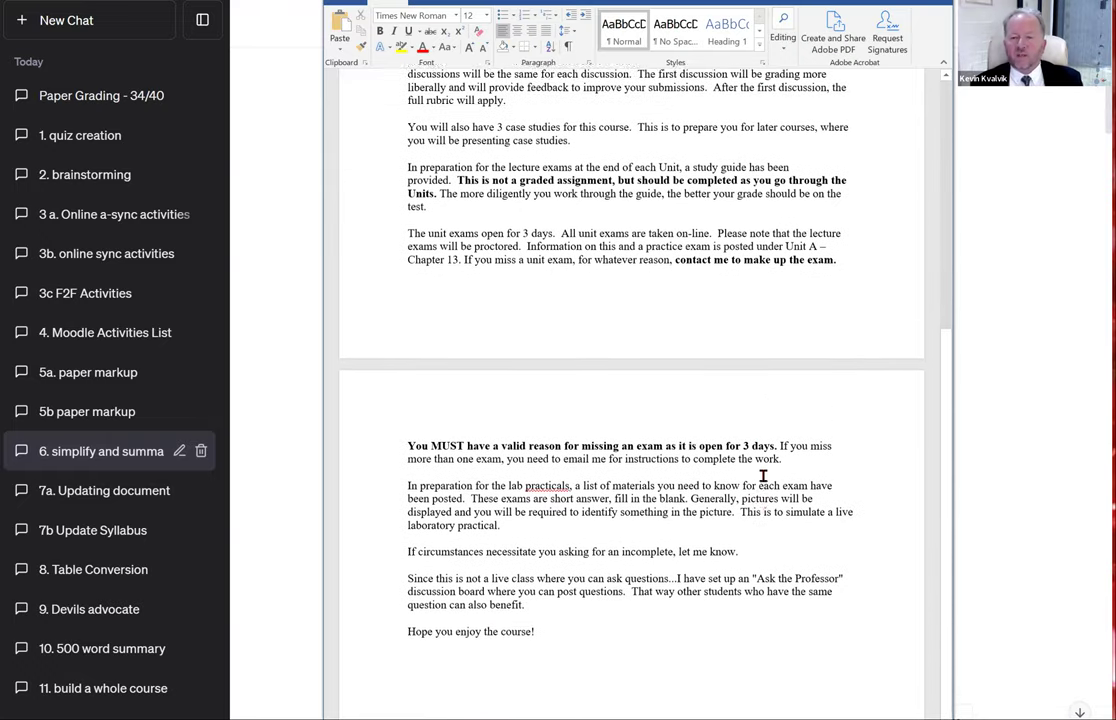
scroll(763, 476, "up", 2)
scroll(763, 476, "up", 6)
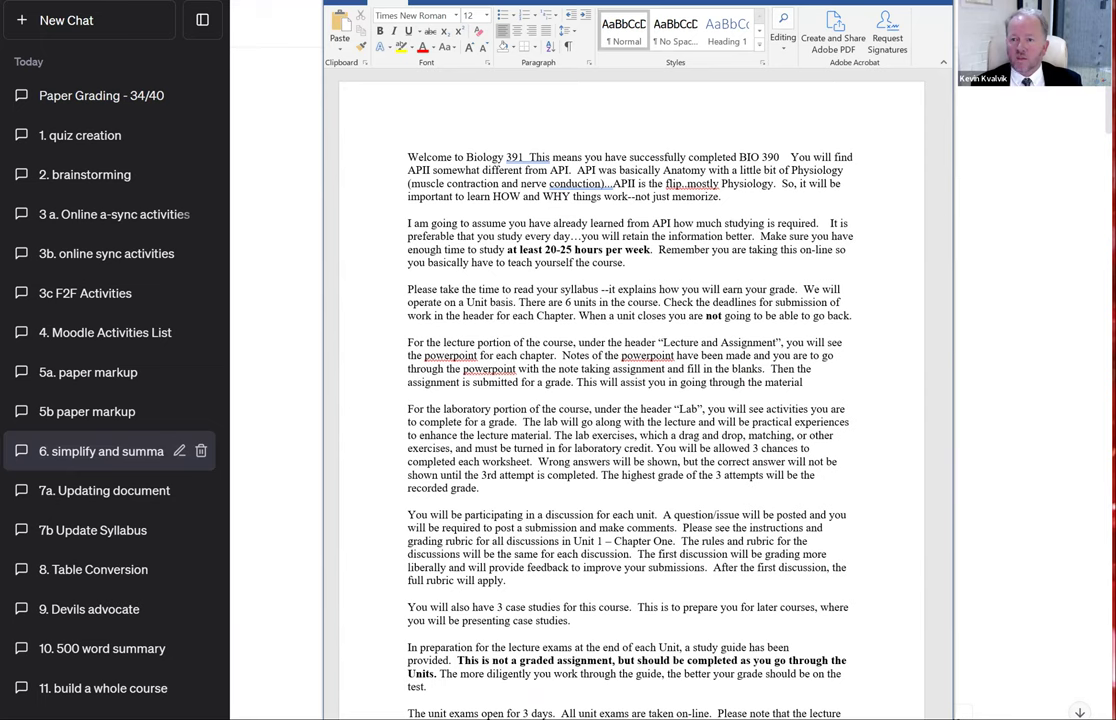
Step: Return to ChatGPT and review the simplified Biology 391 text and the follow-up version with three header sizes
key("alt+Tab")
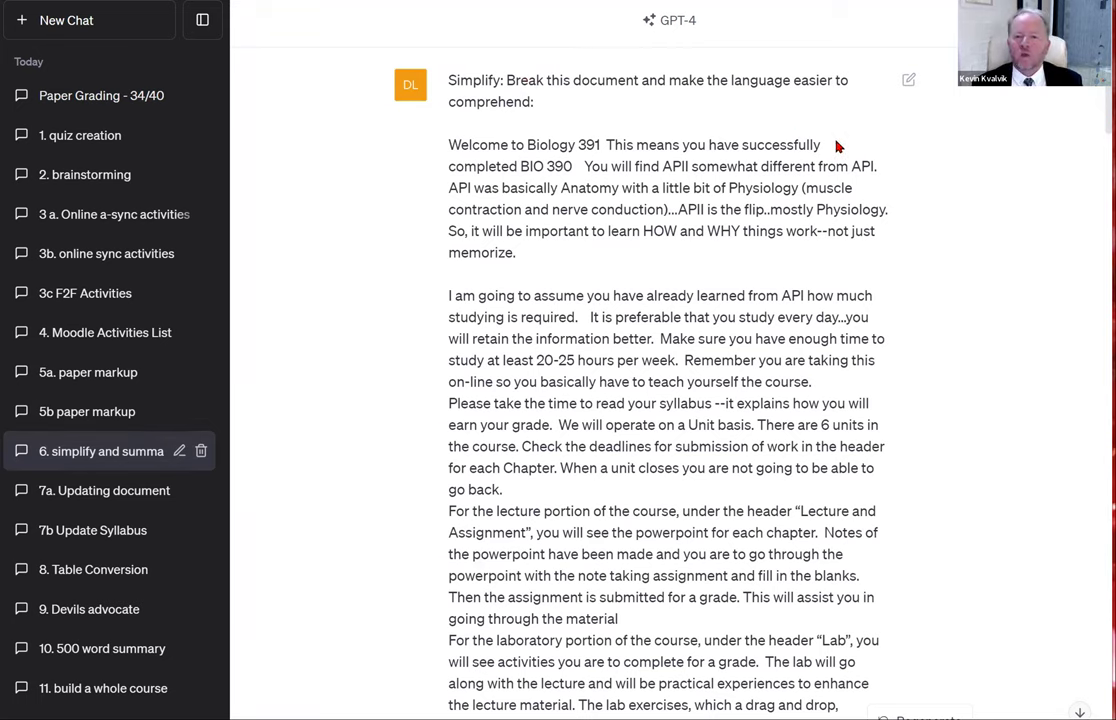
scroll(837, 144, "down", 8)
scroll(836, 147, "down", 7)
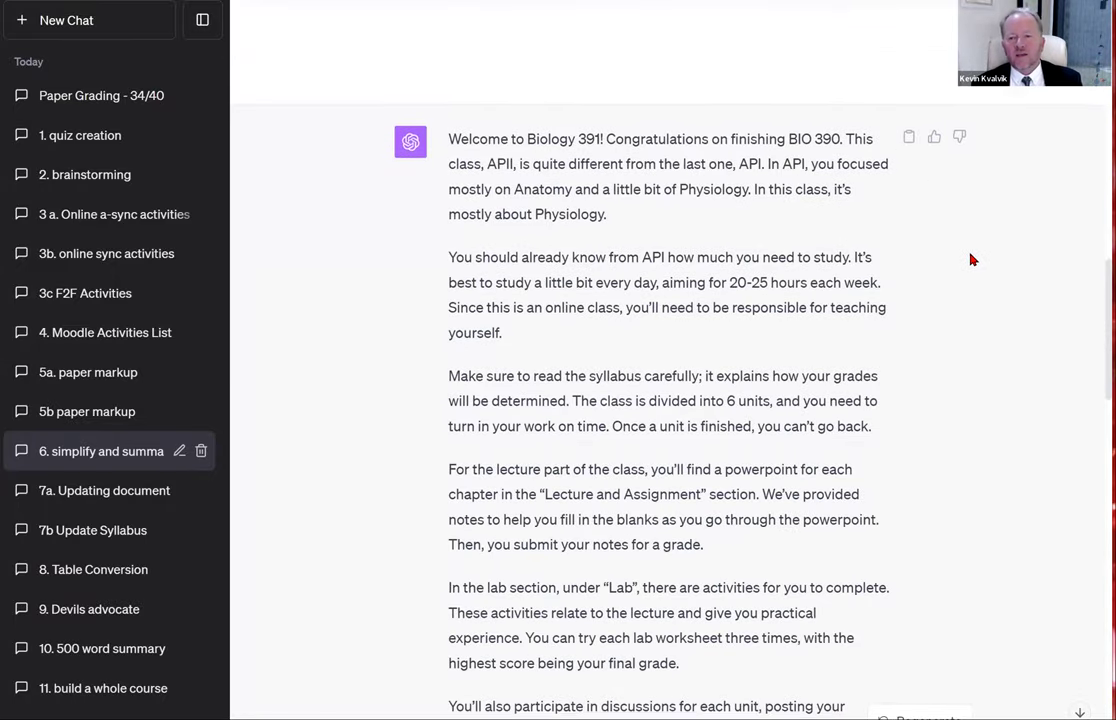
scroll(969, 259, "down", 8)
scroll(969, 259, "down", 2)
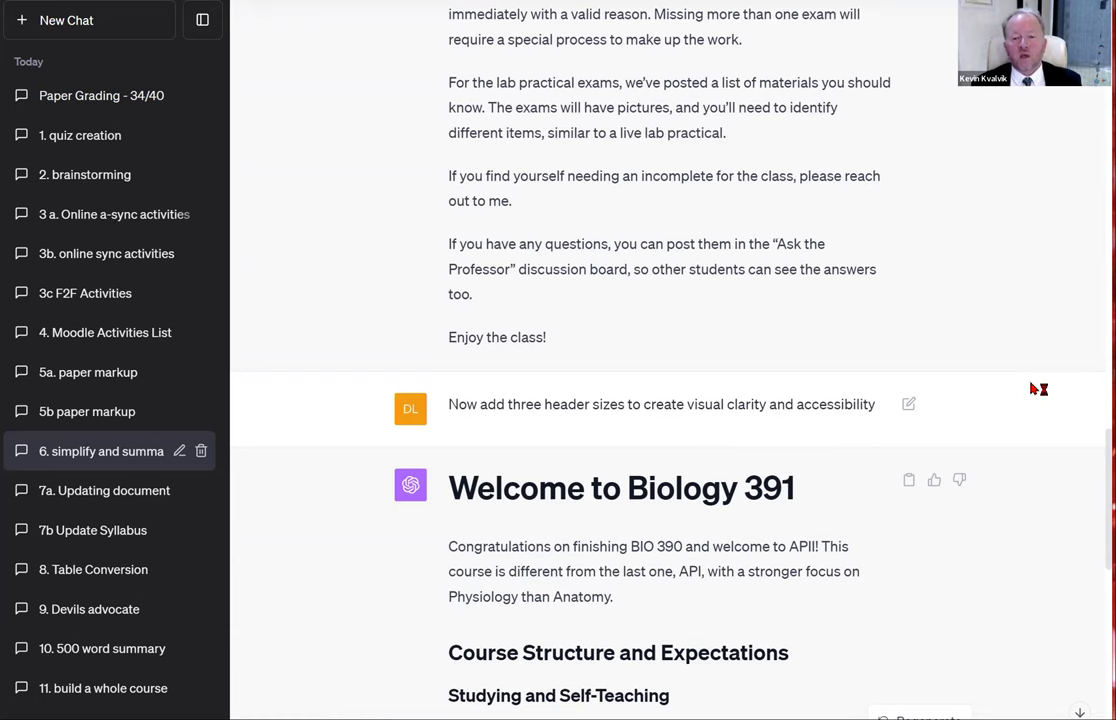
scroll(1032, 389, "down", 2)
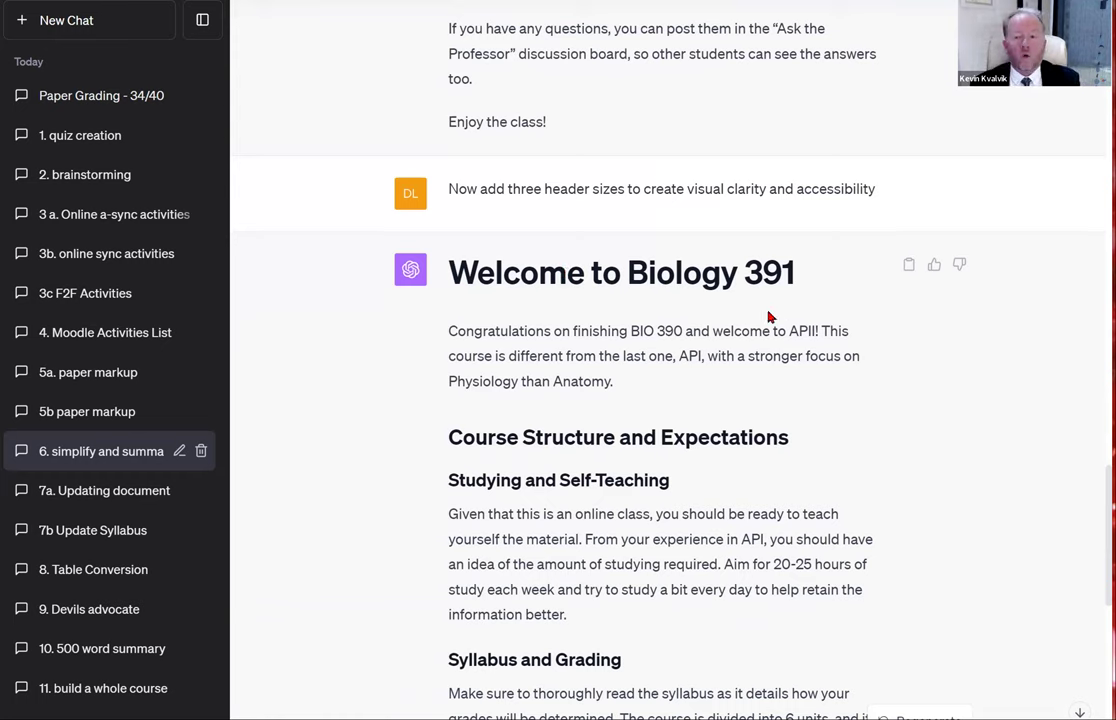
scroll(980, 400, "down", 3)
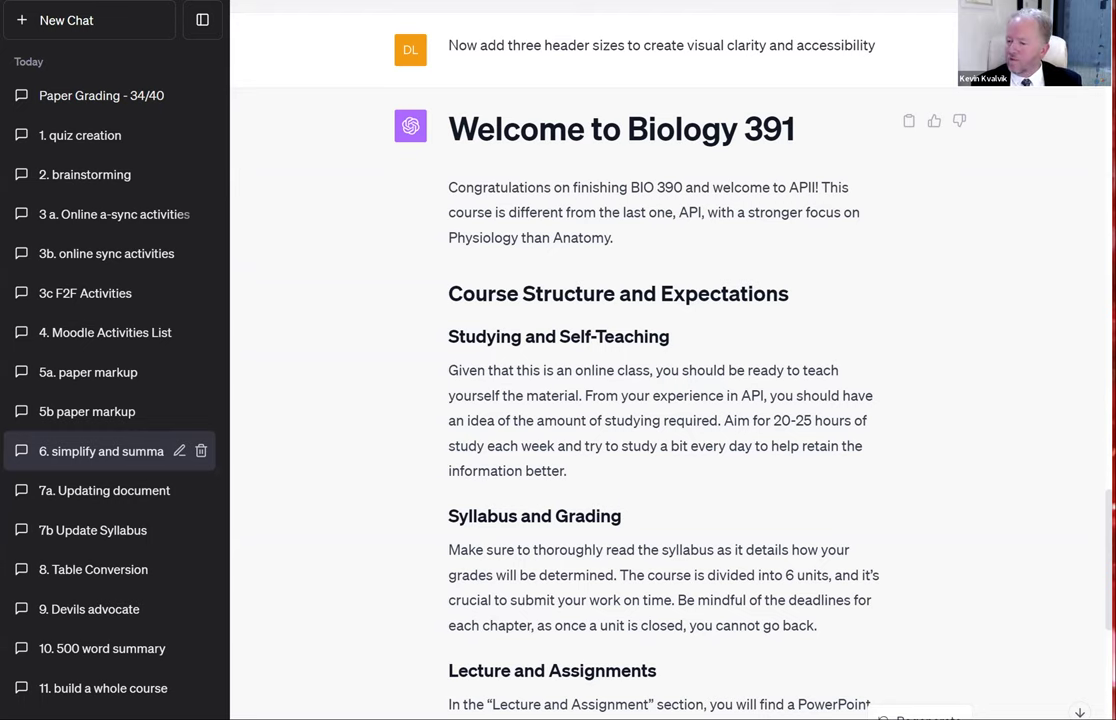
key("super+e")
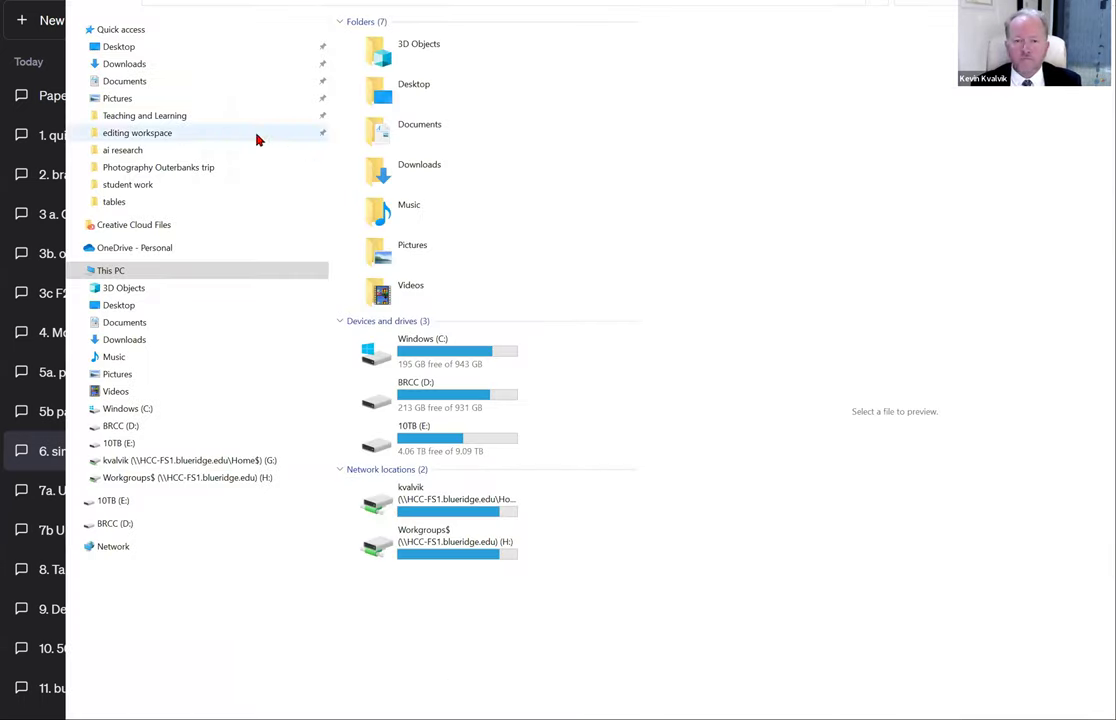
left_click(133, 151)
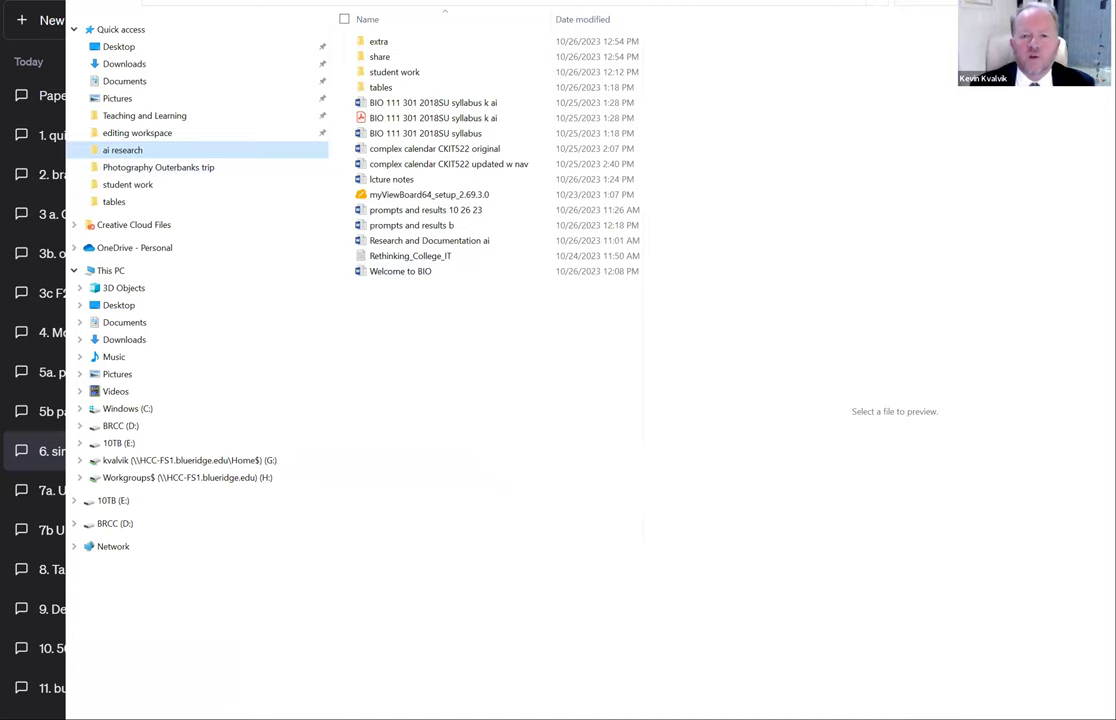
left_click_drag(366, 0, 436, 69)
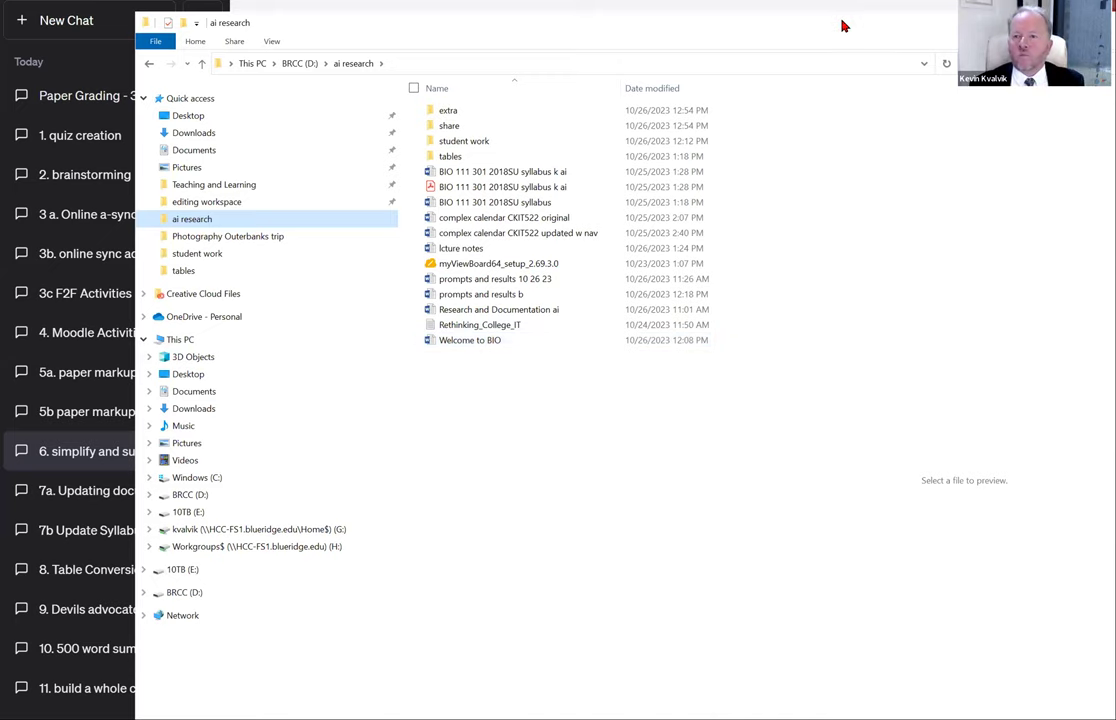
left_click(1000, 20)
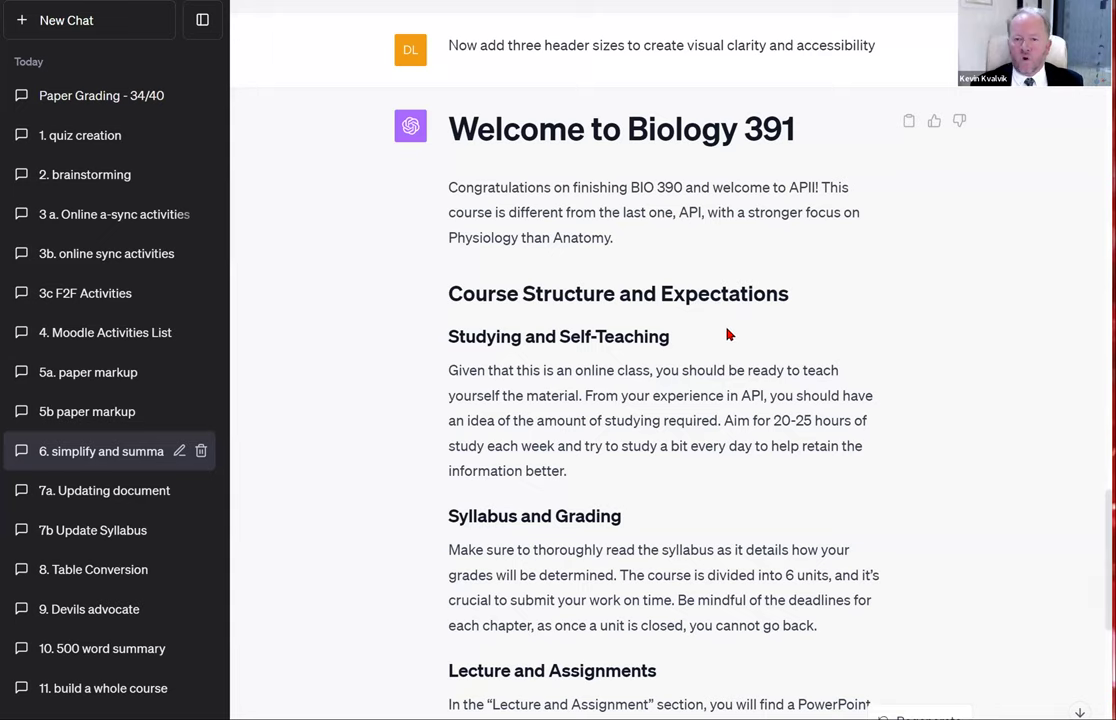
Step: Copy the entire "Welcome to Biology 391" reply with three header sizes and paste it into a new blank Word document
scroll(740, 330, "down", 7)
scroll(755, 335, "down", 5)
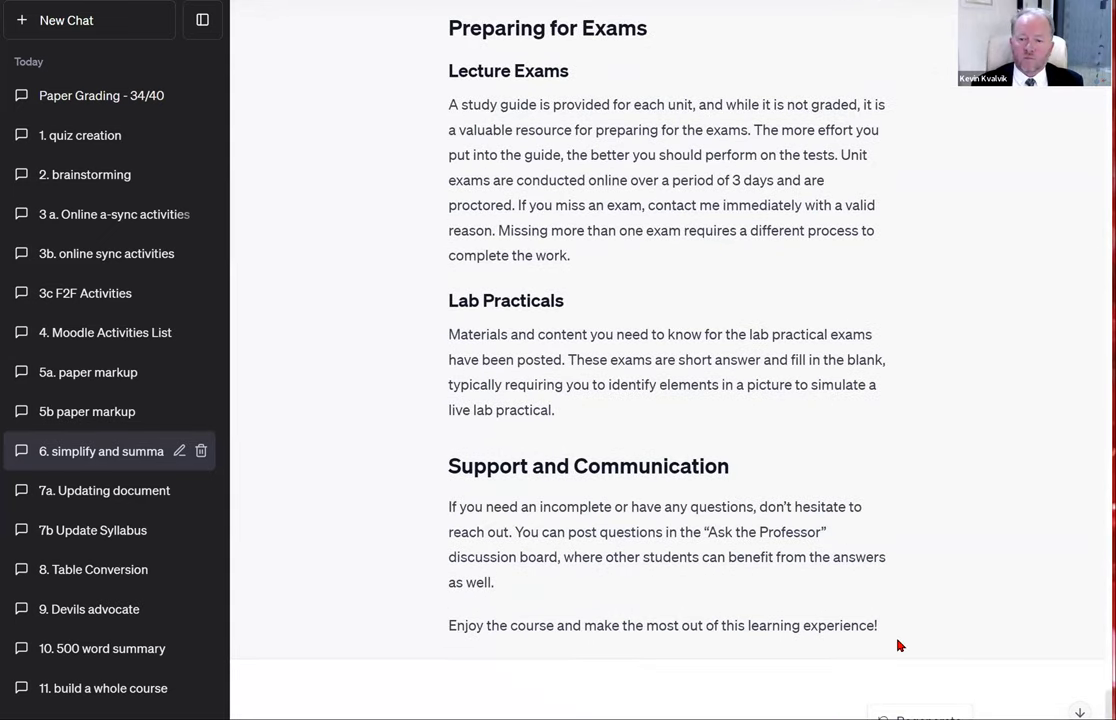
left_click_drag(880, 626, 449, 113)
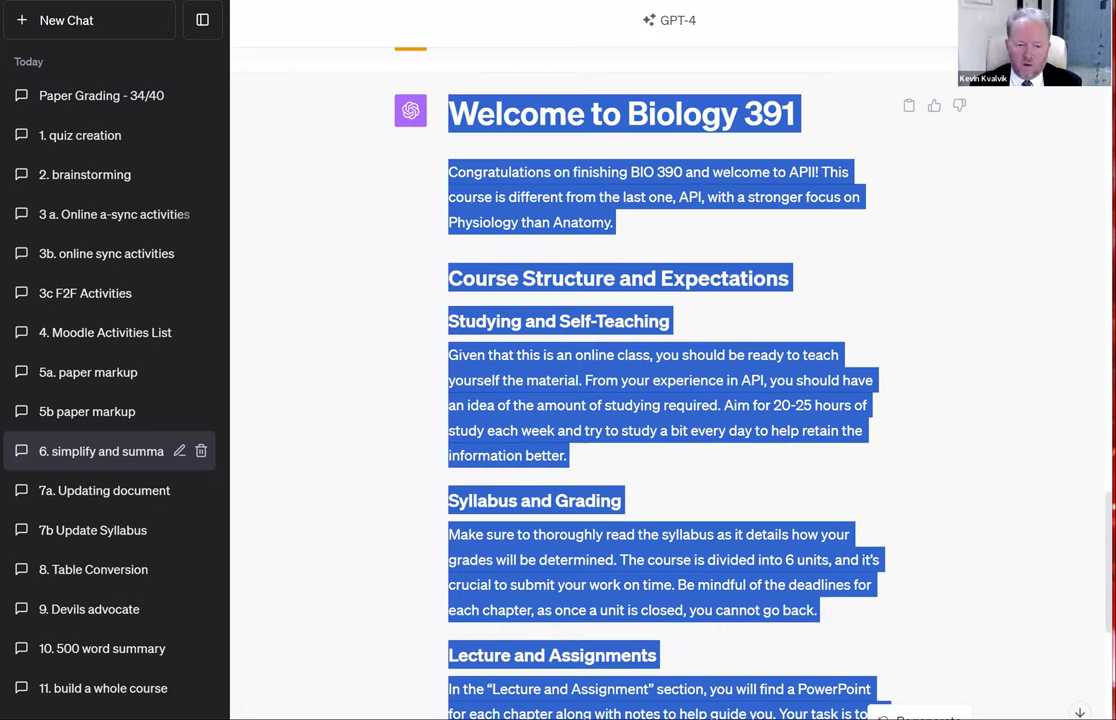
key("alt+Tab")
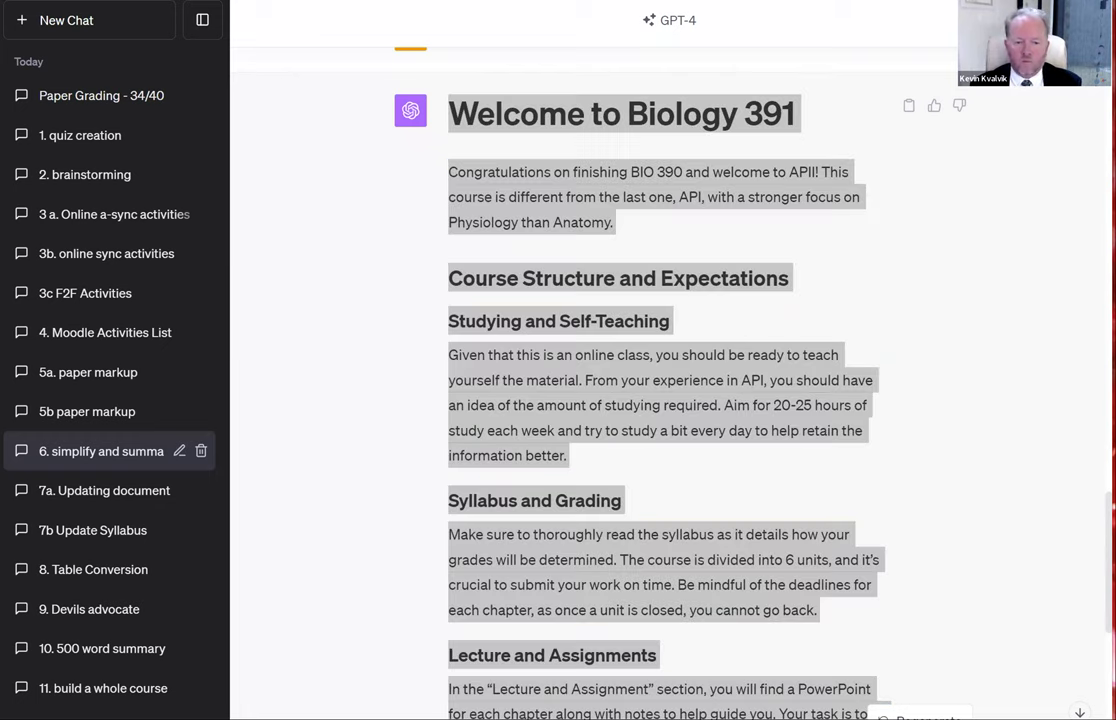
key("alt+Tab")
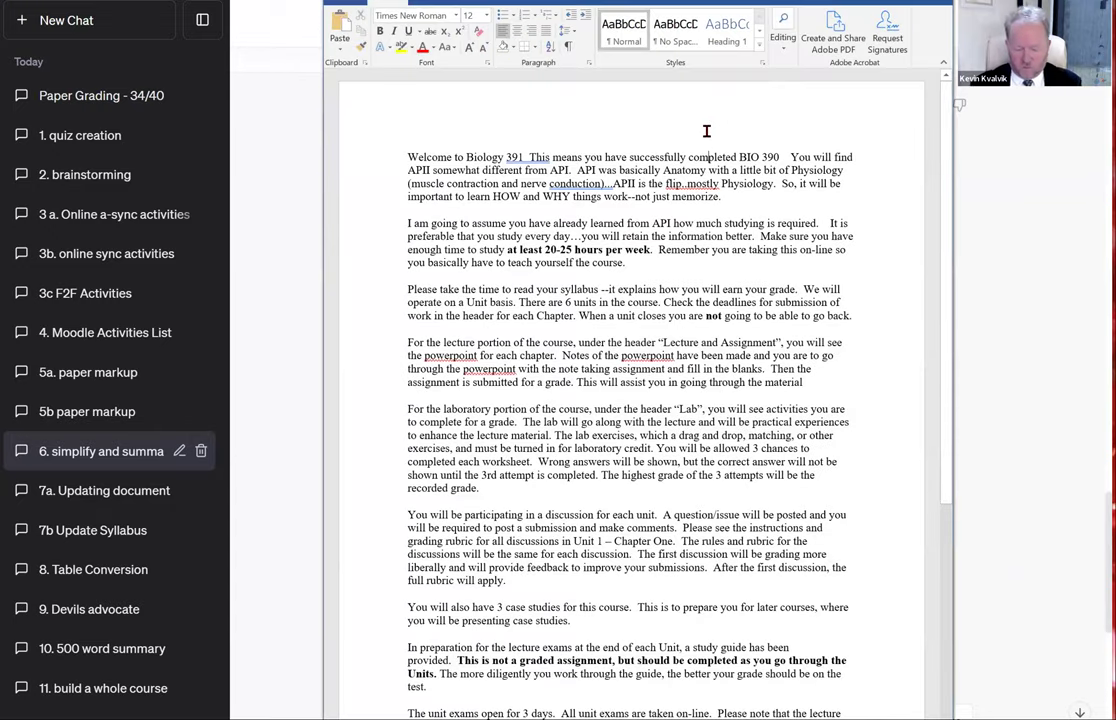
left_click(706, 131)
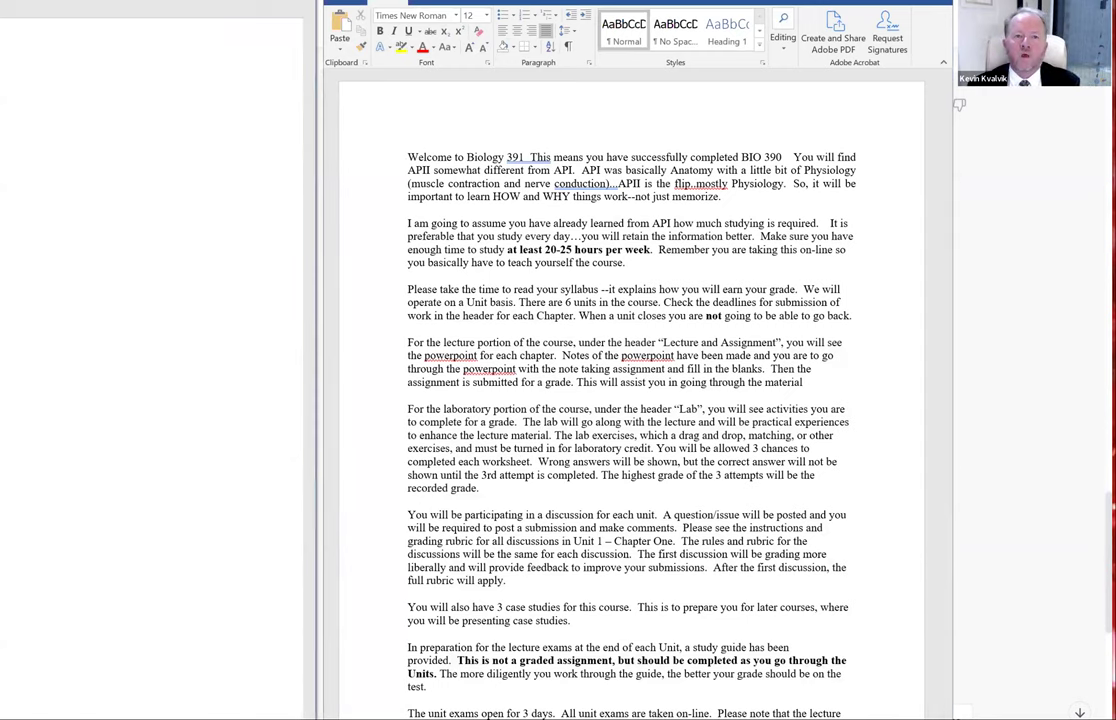
key("alt+Tab")
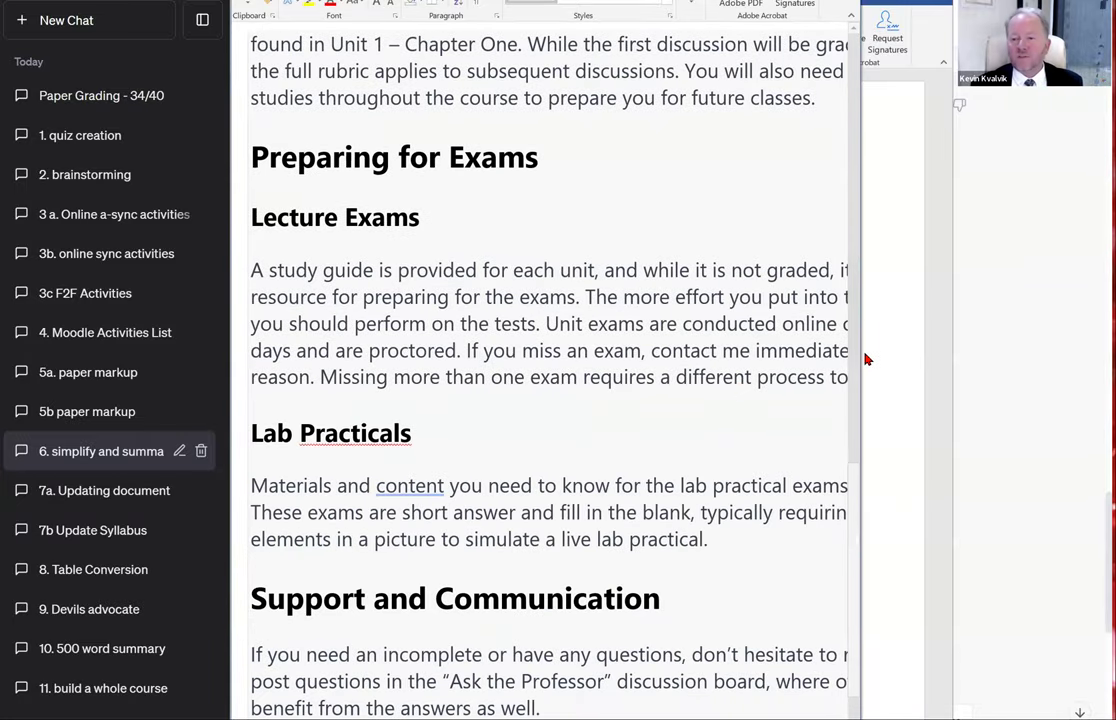
Step: Compare the pasted text with the original Word document, widen the new document's window and turn on its Navigation Pane
left_click(895, 349)
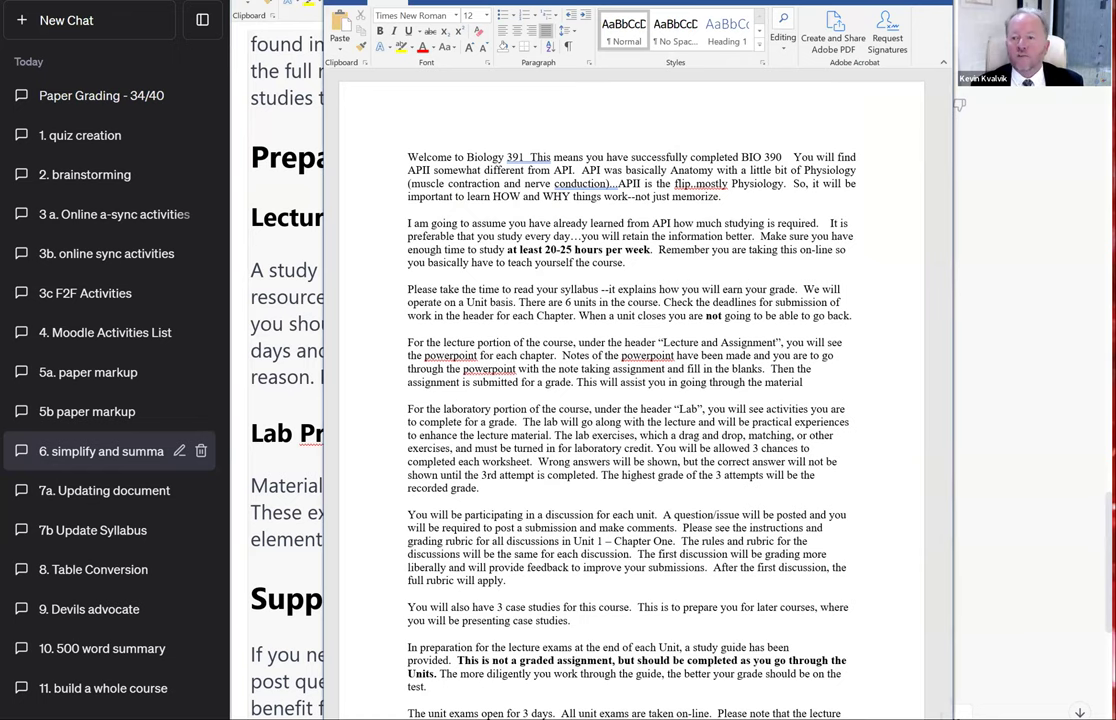
key("alt+Tab")
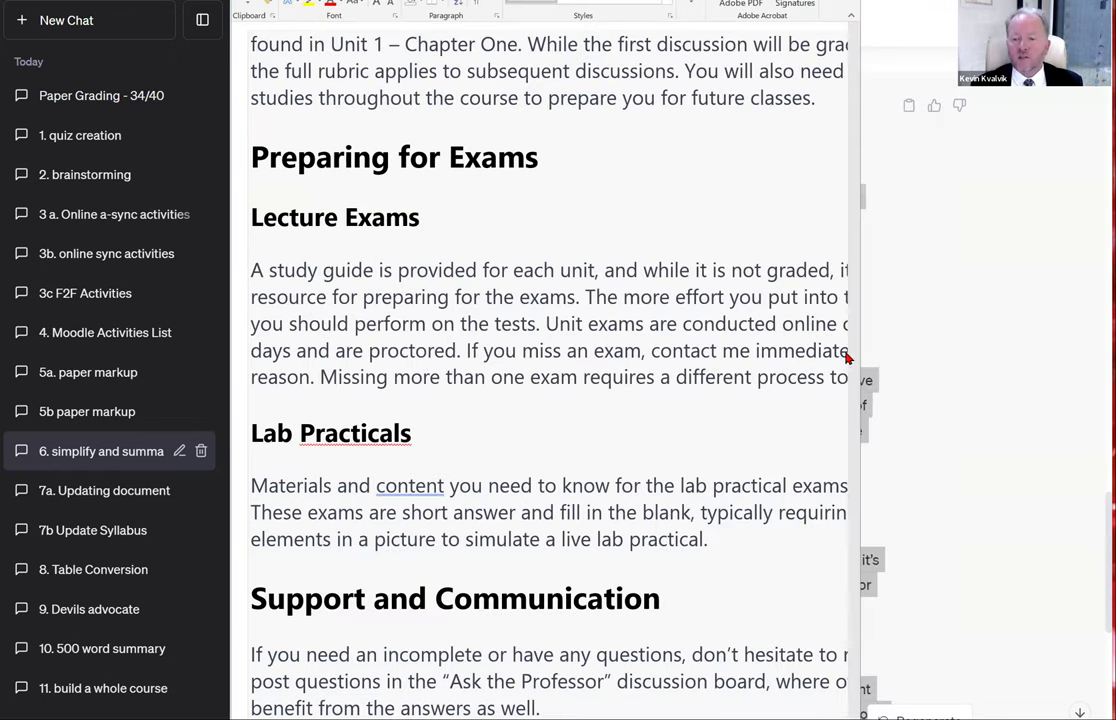
left_click_drag(862, 352, 1114, 352)
scroll(907, 394, "up", 5)
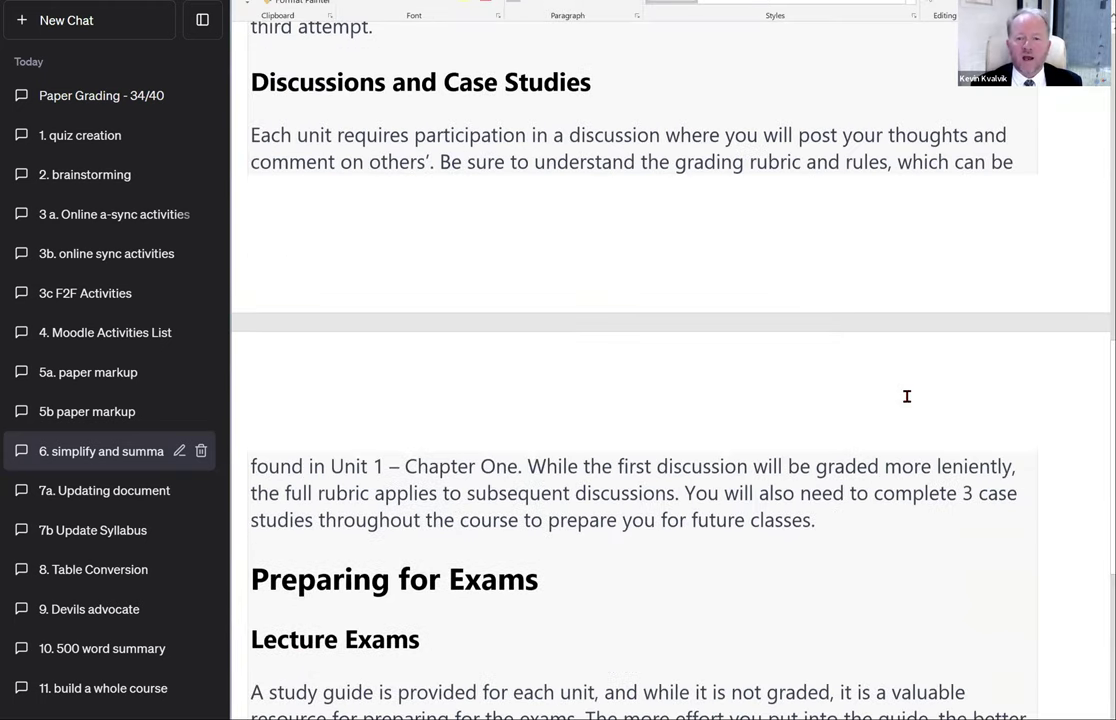
scroll(907, 396, "up", 10)
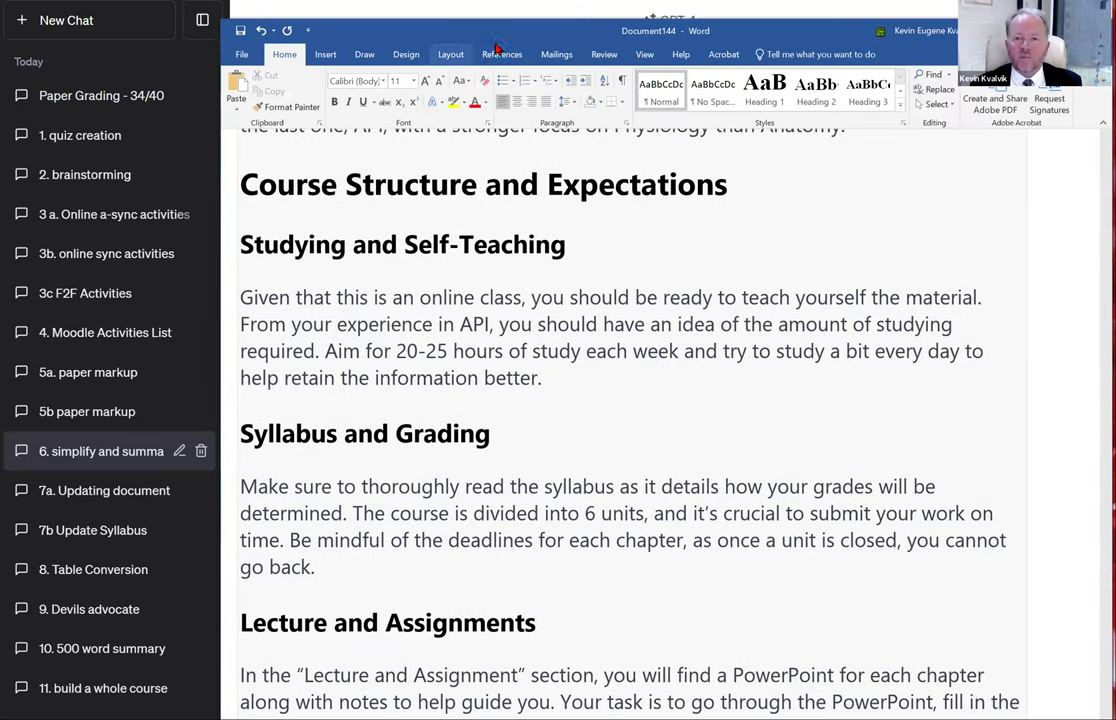
left_click(644, 54)
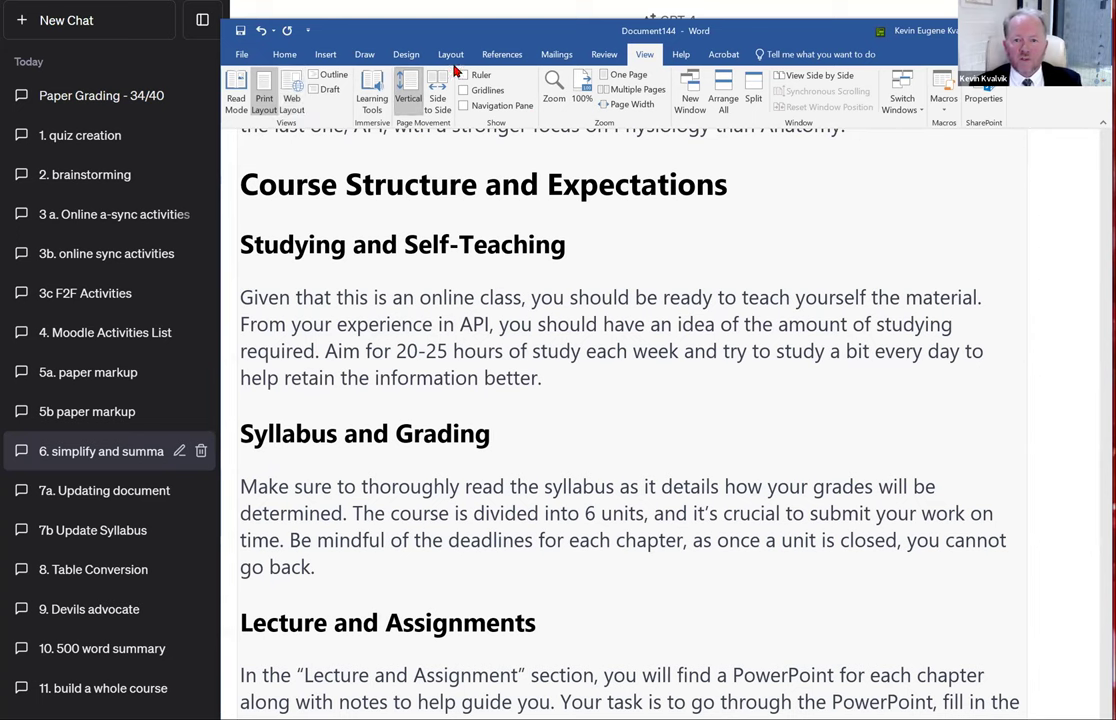
left_click(500, 106)
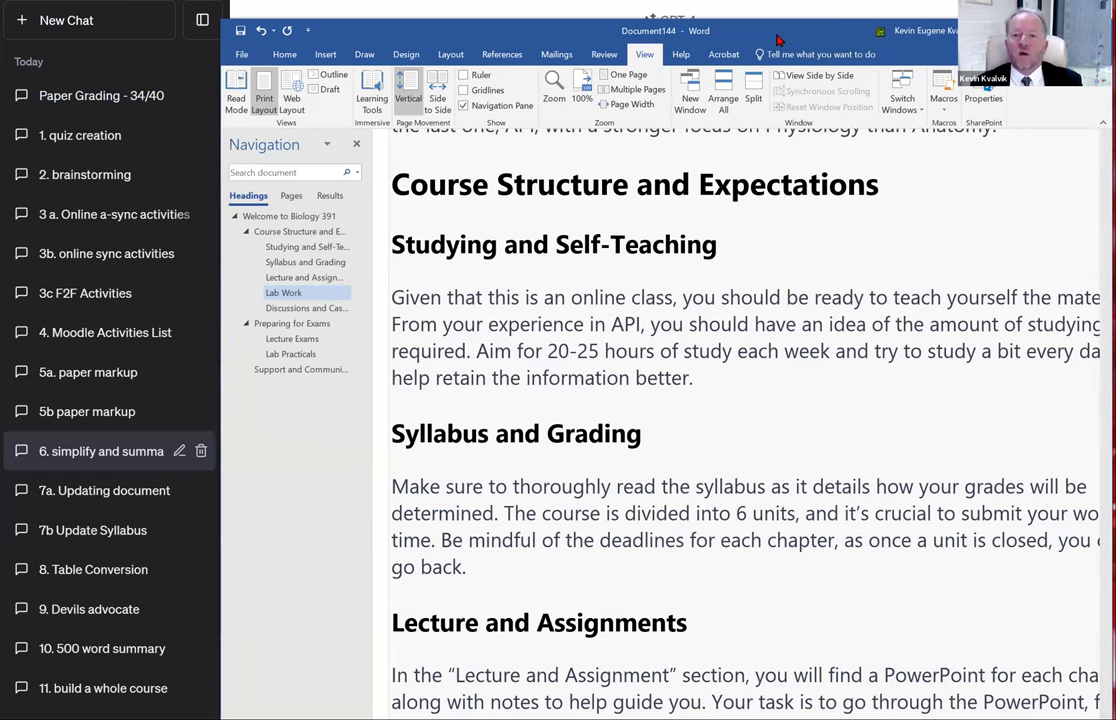
Step: Close the new Word document holding the simplified text and return to ChatGPT
double_click(648, 28)
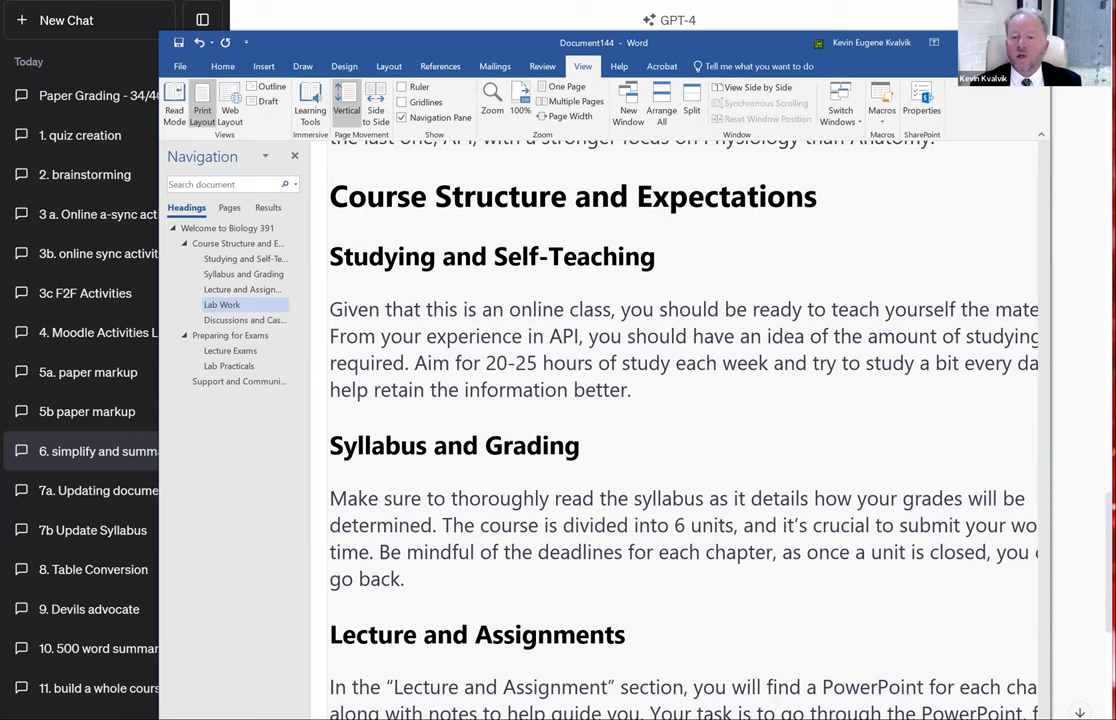
key("ctrl+w")
left_click(605, 424)
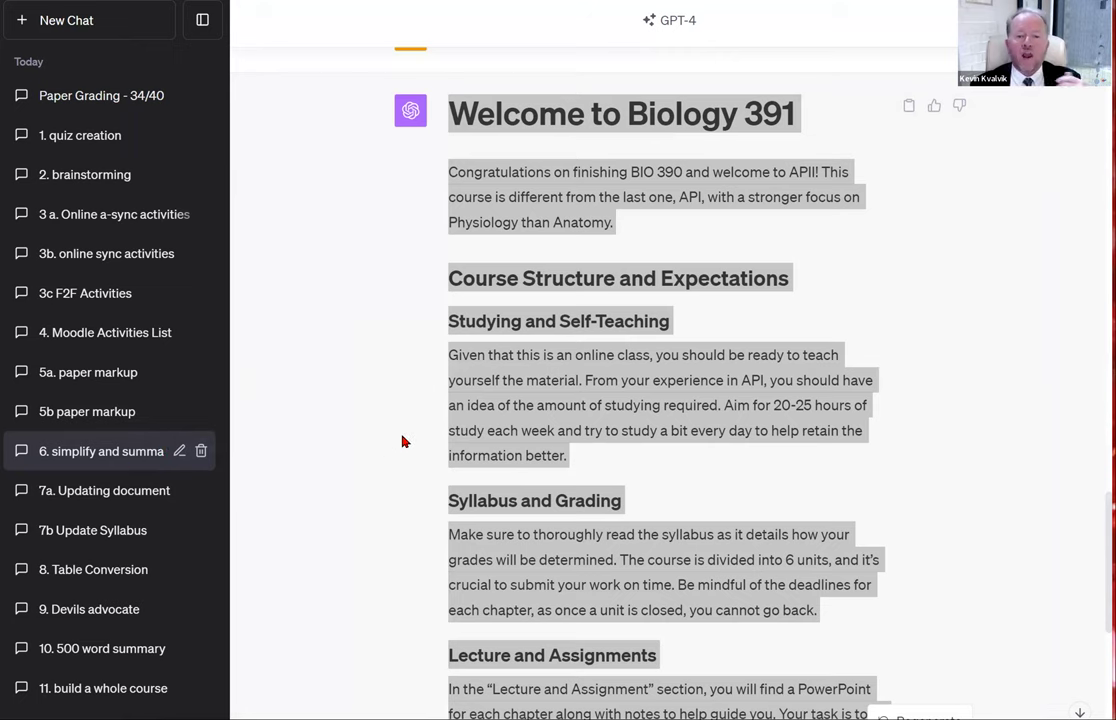
Step: Open the "7a. Updating document" chat and go back to its opening prompt
scroll(401, 440, "down", 2)
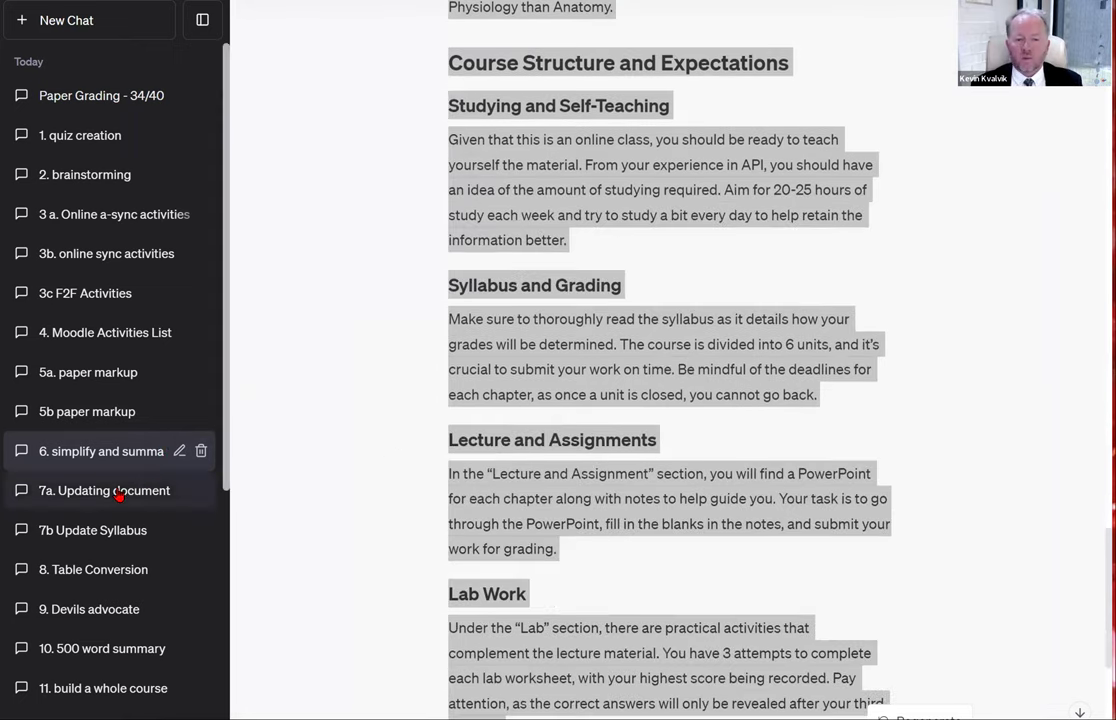
left_click(118, 491)
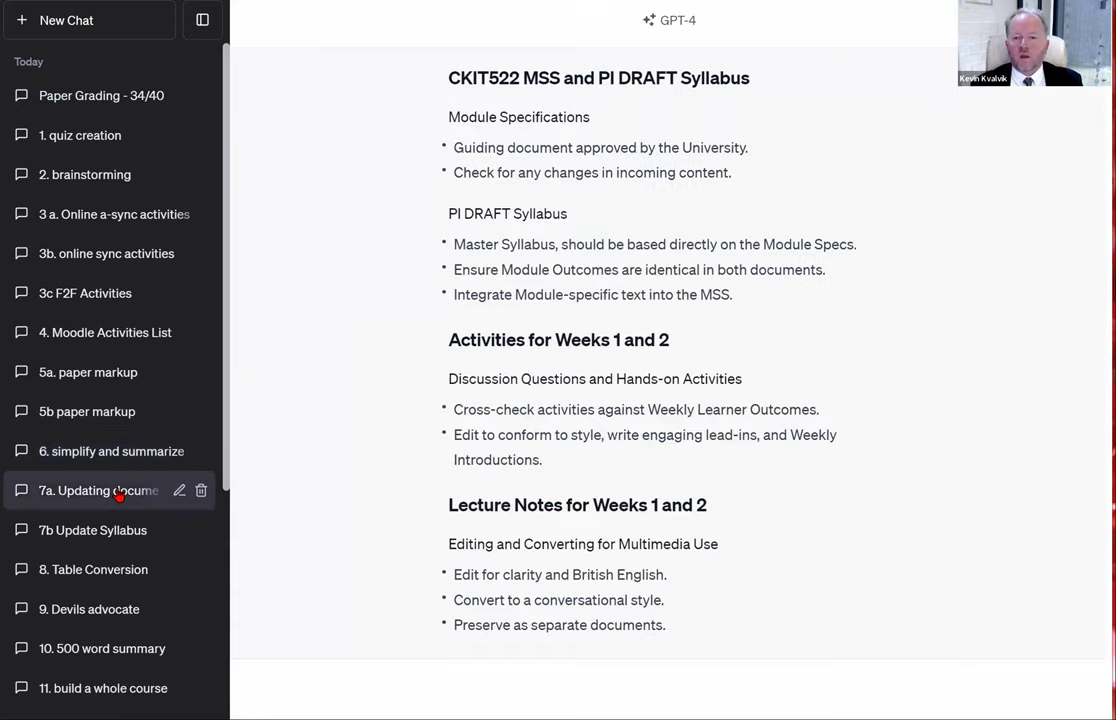
scroll(712, 392, "up", 10)
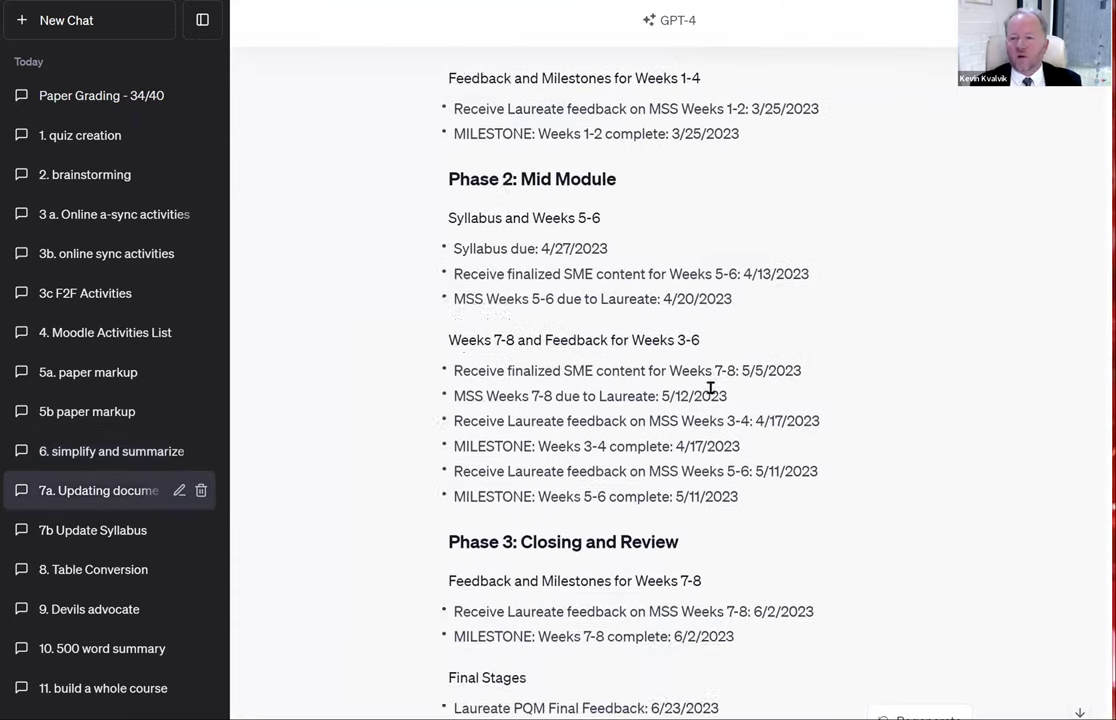
scroll(668, 392, "up", 20)
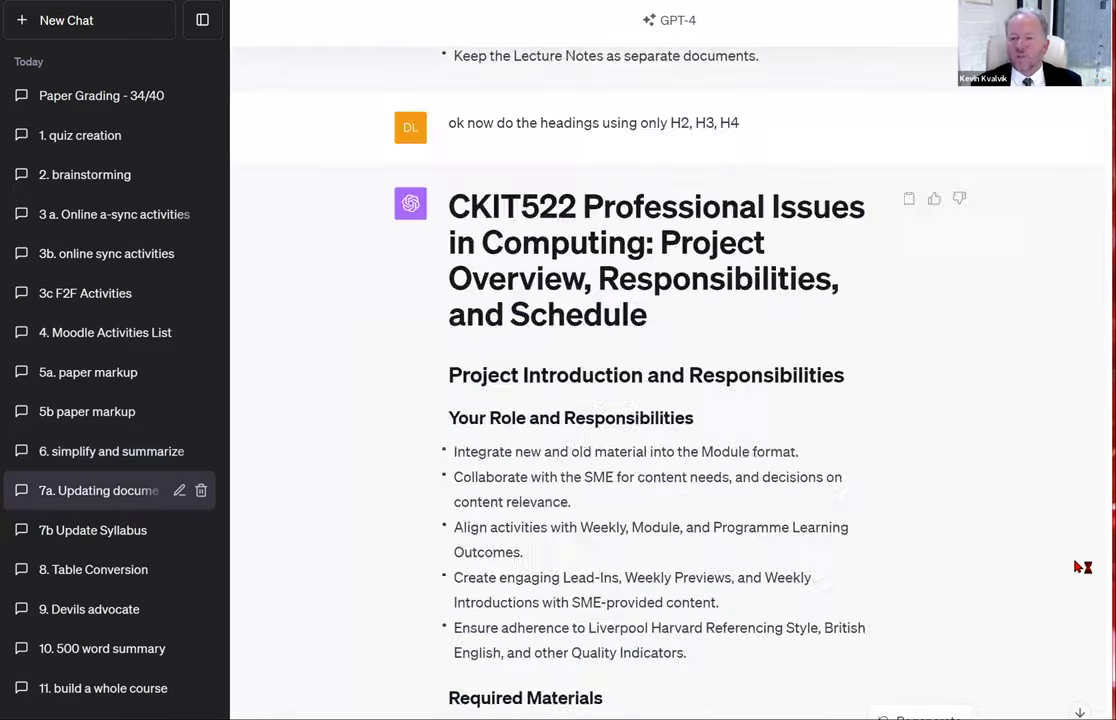
scroll(668, 392, "up", 8)
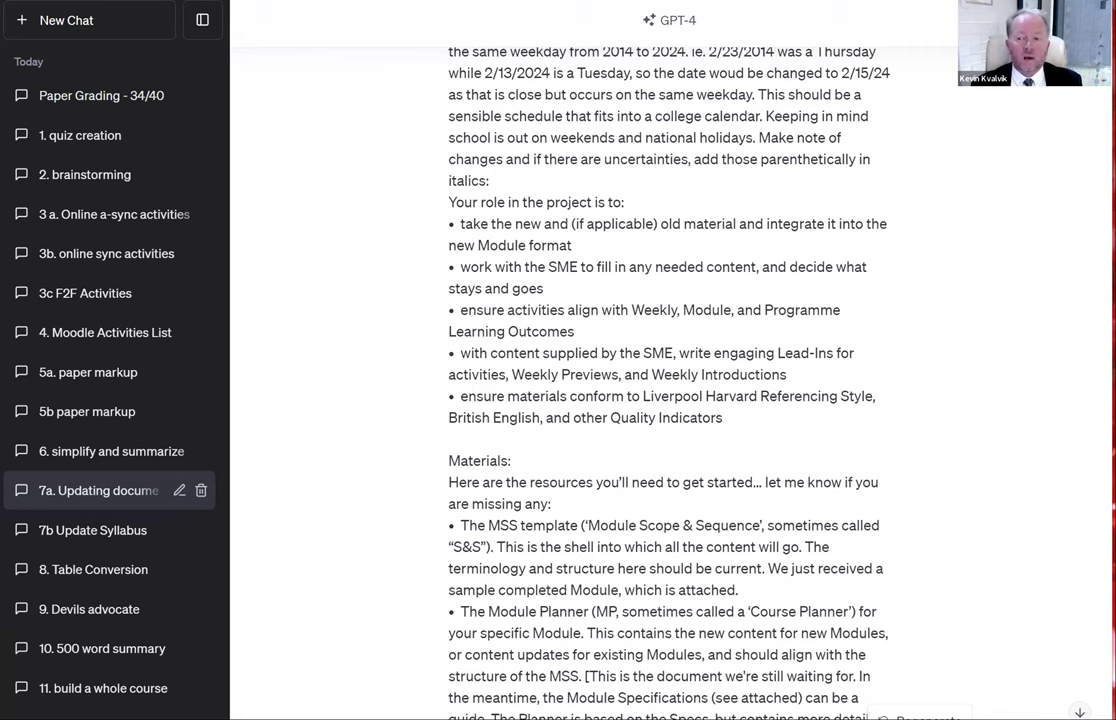
Step: Switch to Word and look over the "complex calendar CKIT522 original" document, including its milestone table and syllabus notes, returning to its beginning
key("alt+Tab")
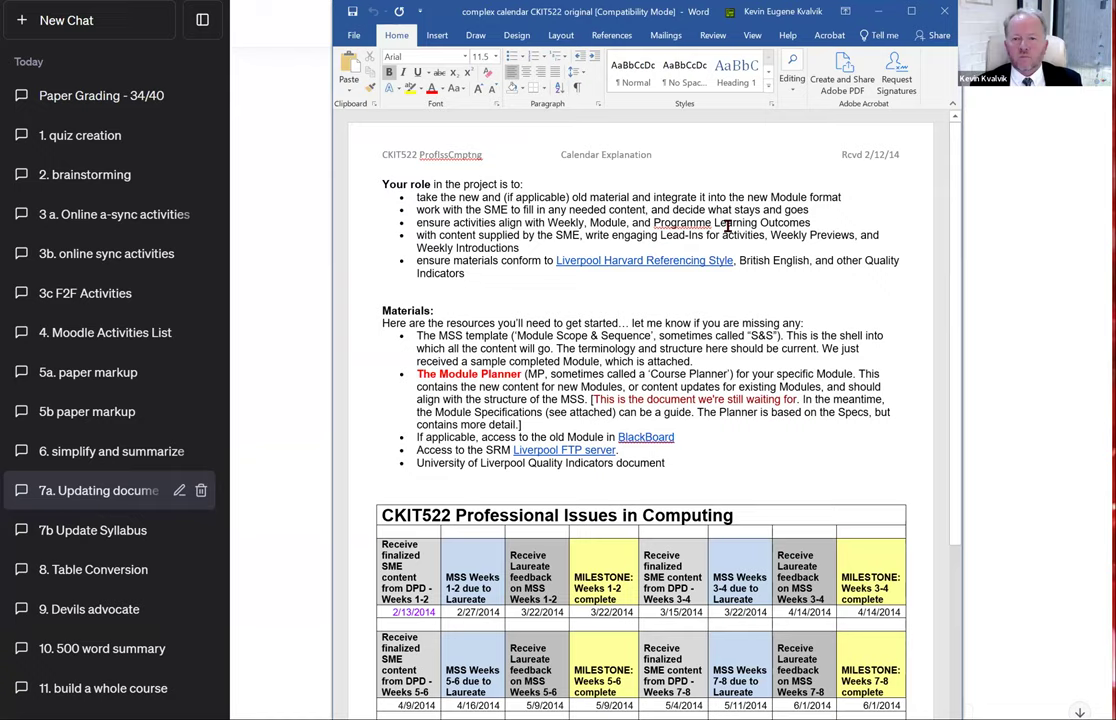
scroll(728, 228, "down", 5)
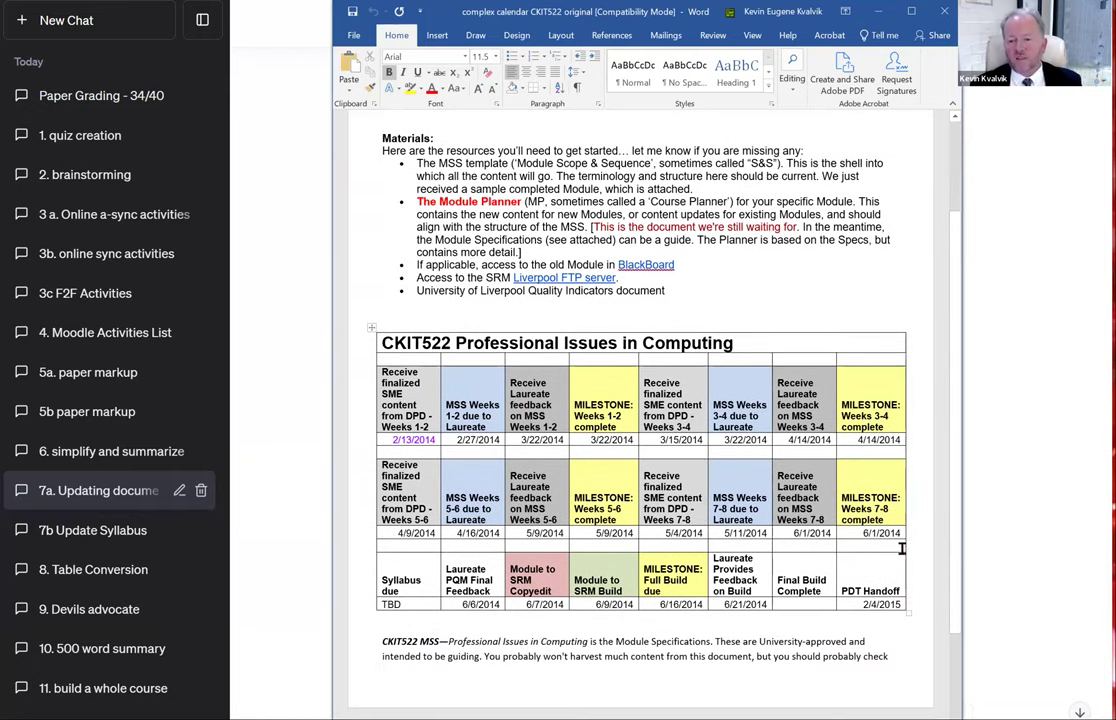
scroll(884, 532, "down", 5)
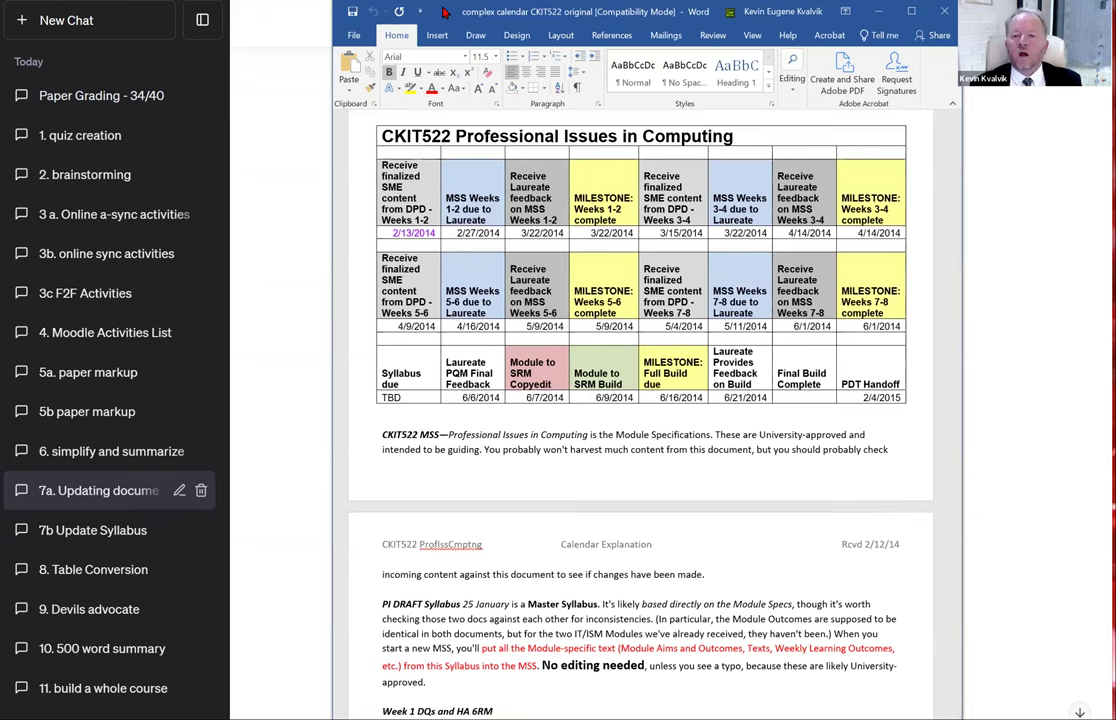
left_click_drag(444, 12, 437, 9)
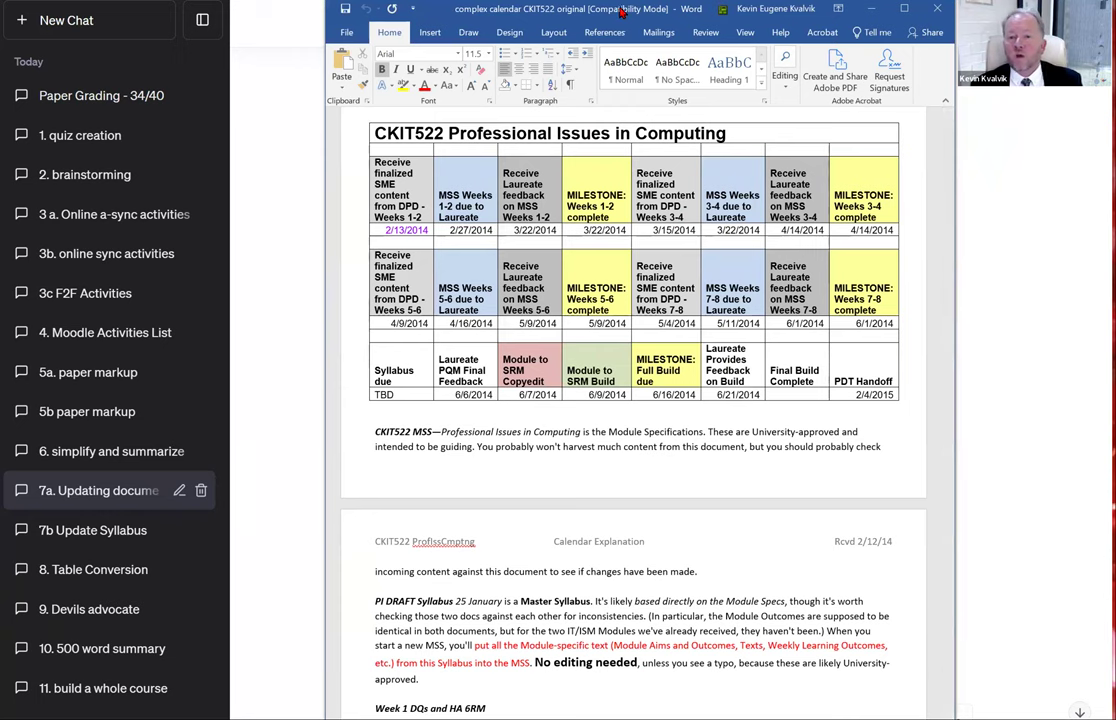
scroll(708, 289, "up", 3)
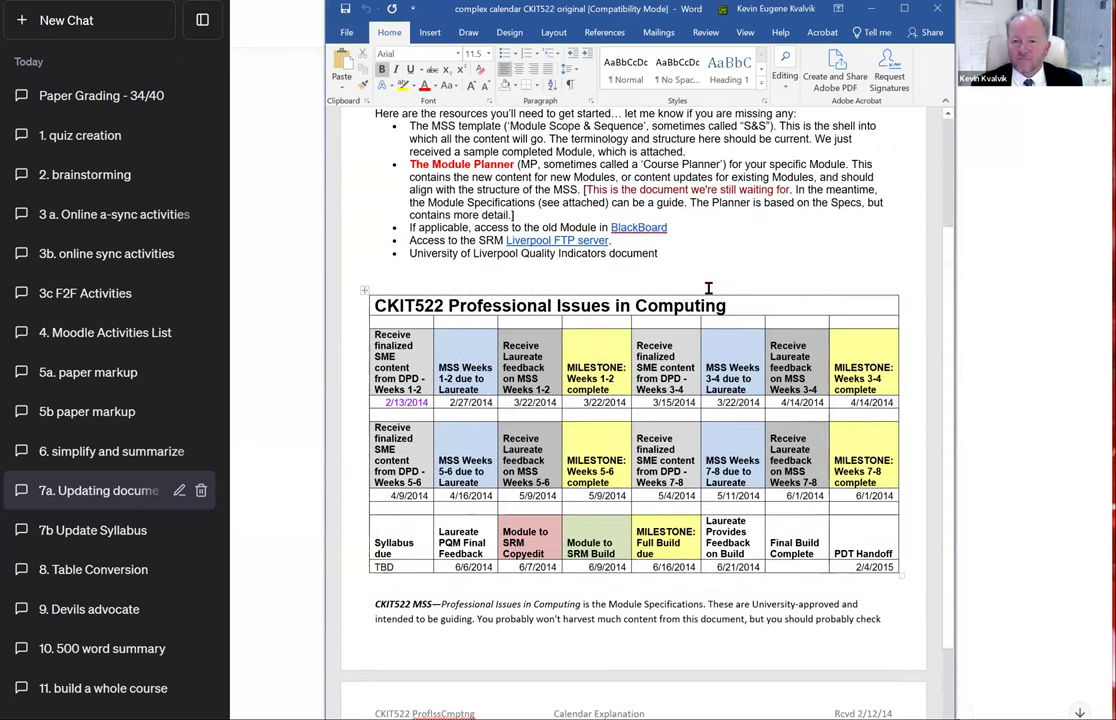
scroll(708, 289, "down", 9)
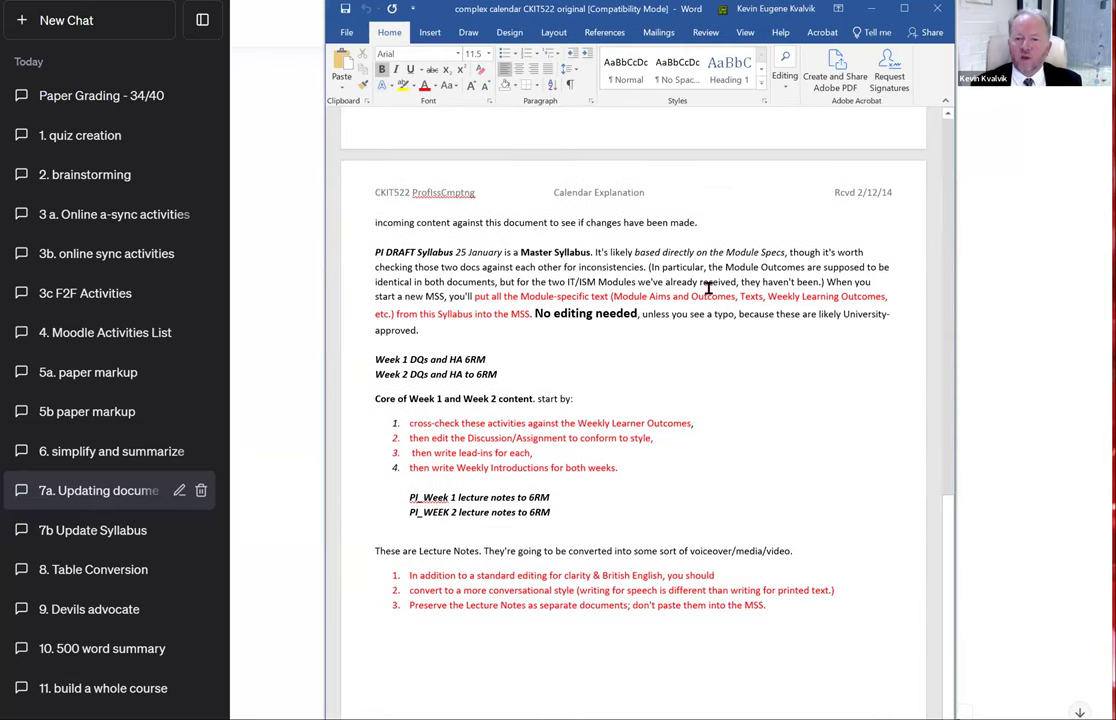
scroll(708, 289, "up", 11)
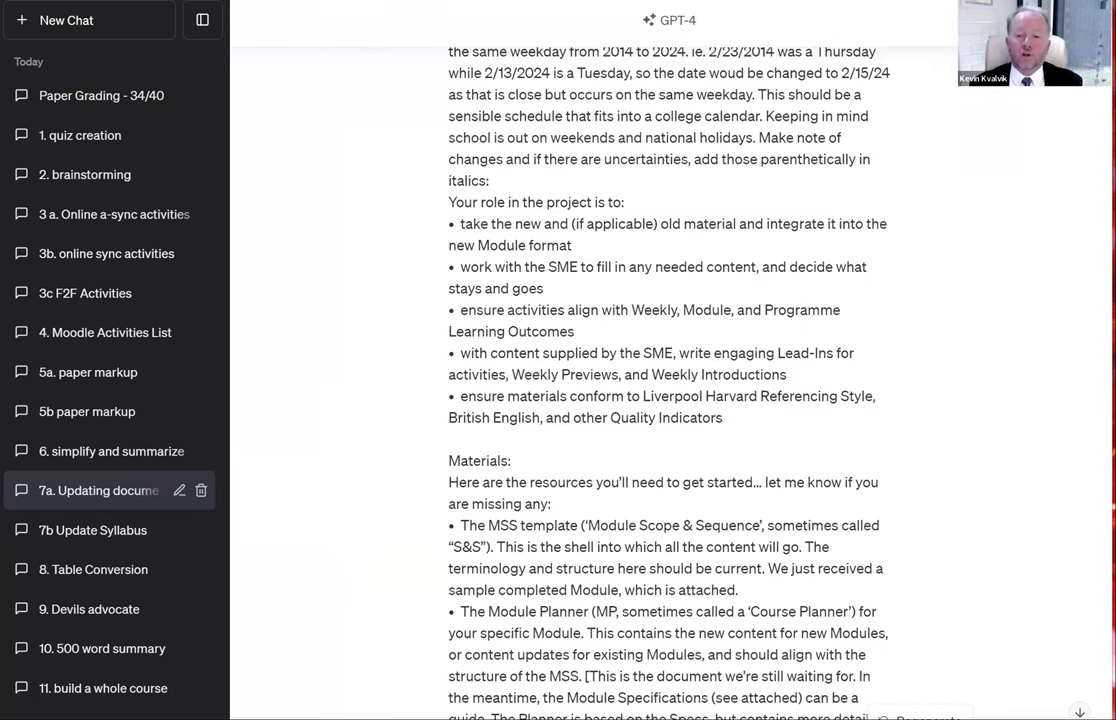
Step: Return to ChatGPT and read the prompt for moving all document dates to spring 2023 on matching weekdays, including the pasted source text
scroll(793, 374, "up", 1)
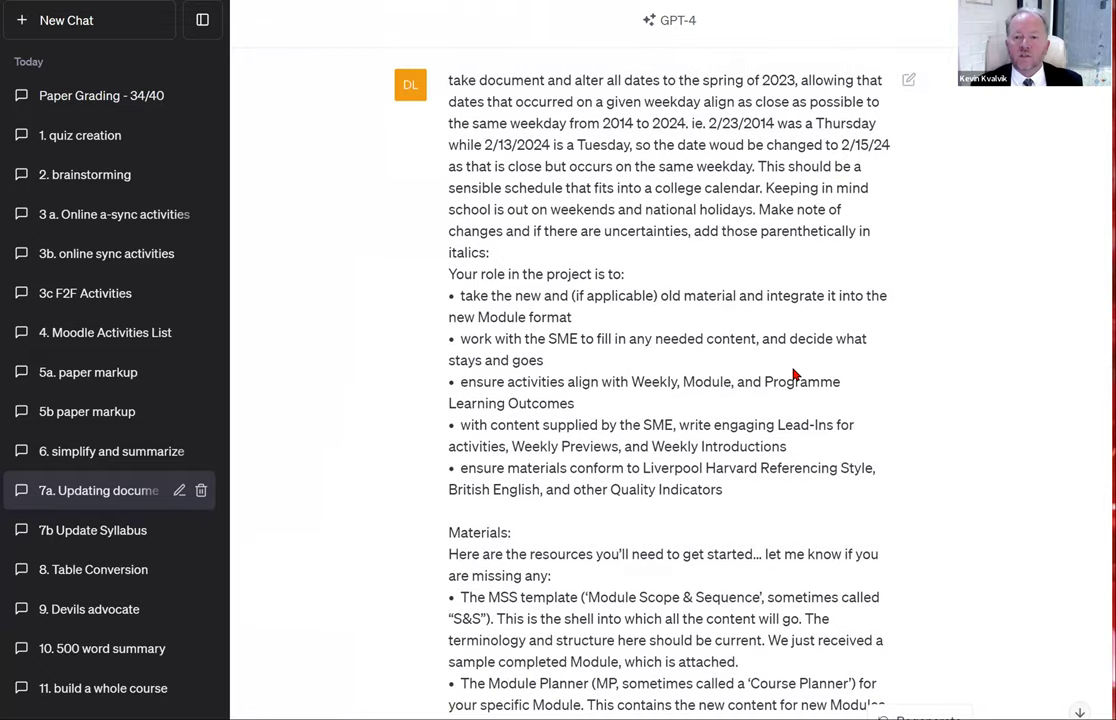
scroll(793, 374, "down", 4)
scroll(792, 372, "up", 4)
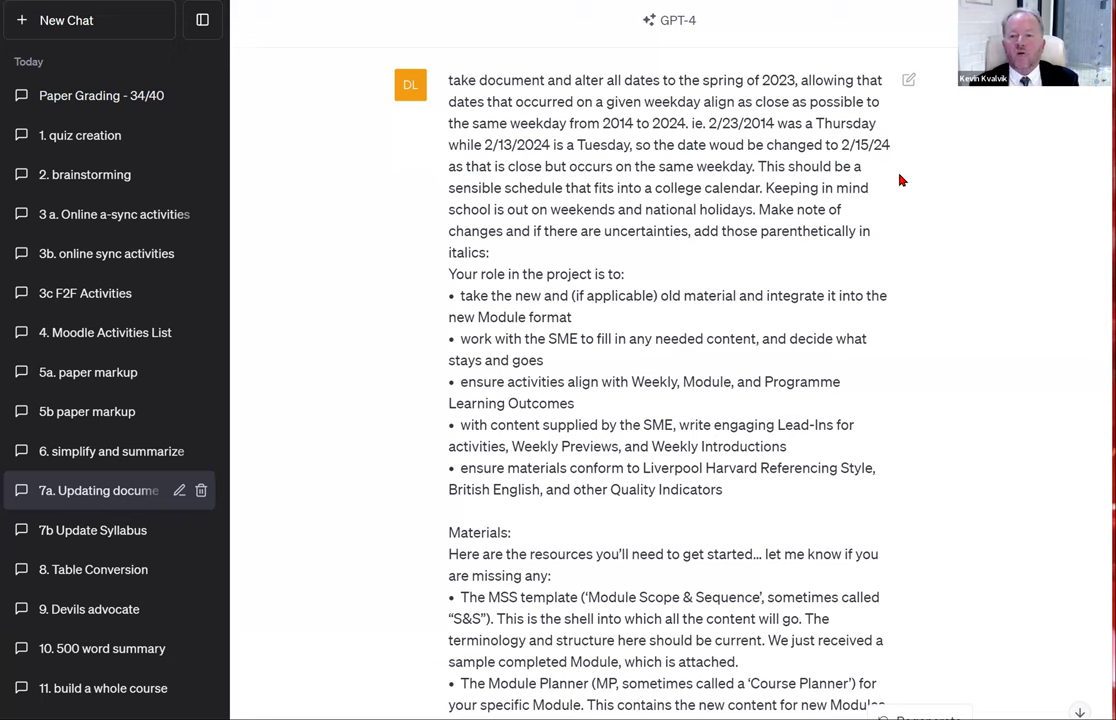
scroll(900, 180, "down", 1)
scroll(900, 180, "down", 10)
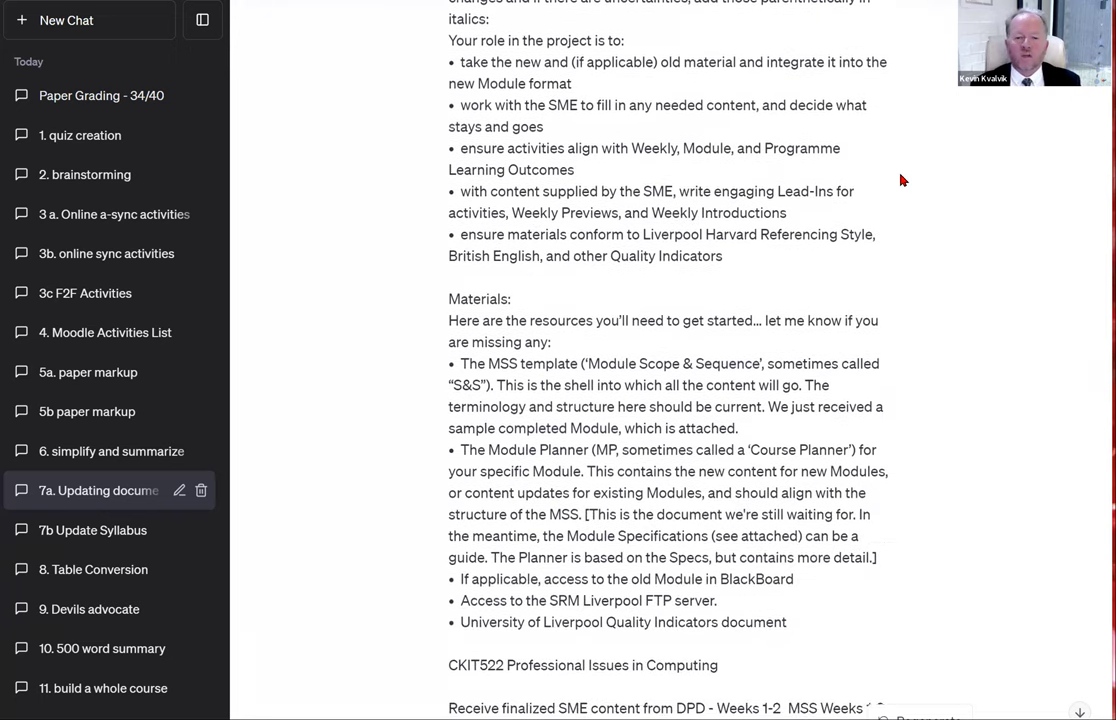
scroll(900, 180, "down", 10)
Step: Review the old and new dates under "Task 1: Date Alterations and Adjustments", checking back against the original calendar in Word
scroll(900, 180, "down", 8)
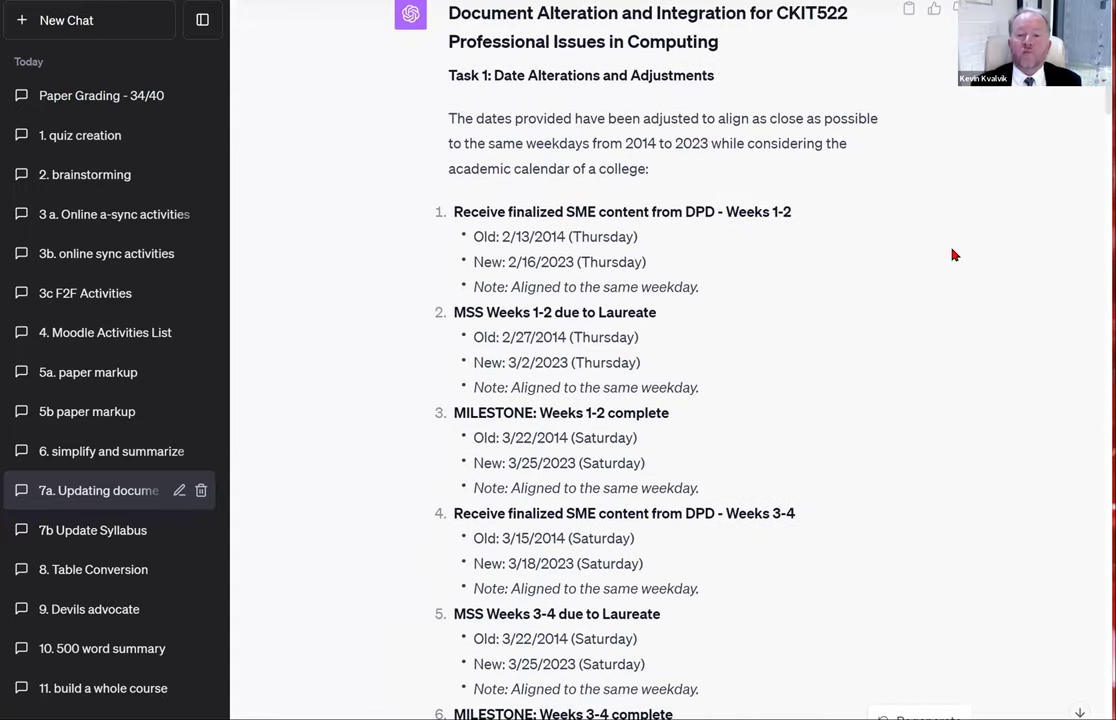
scroll(950, 258, "up", 1)
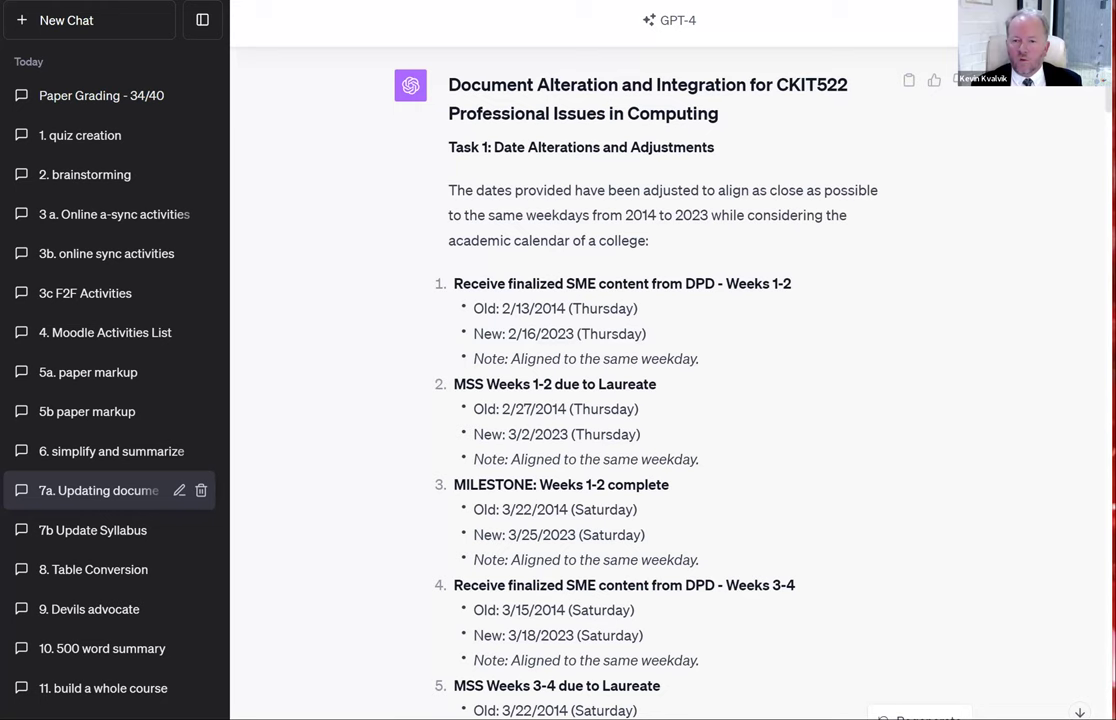
key("alt+Tab")
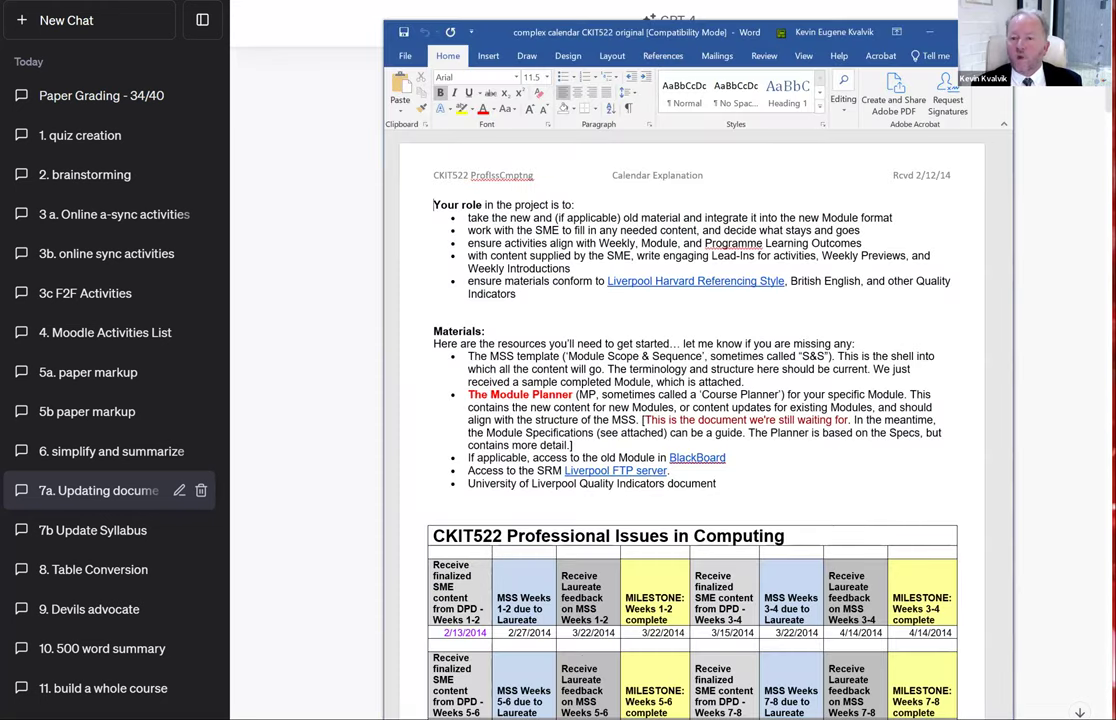
key("alt+Tab")
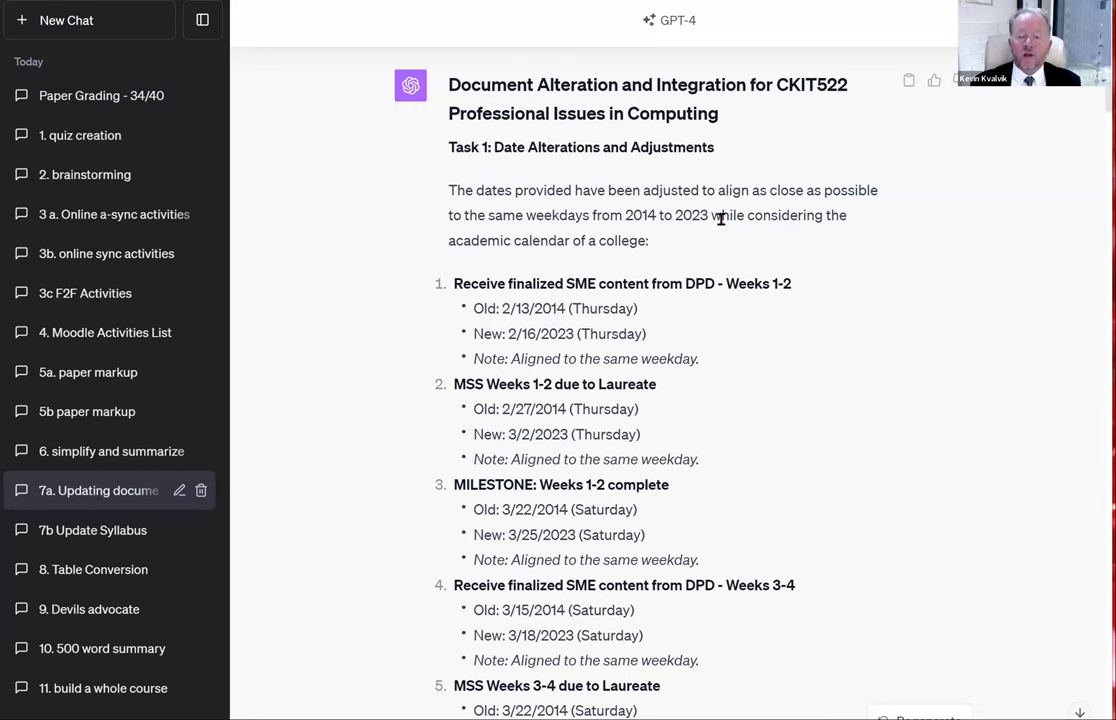
scroll(832, 189, "down", 3)
scroll(832, 189, "down", 1)
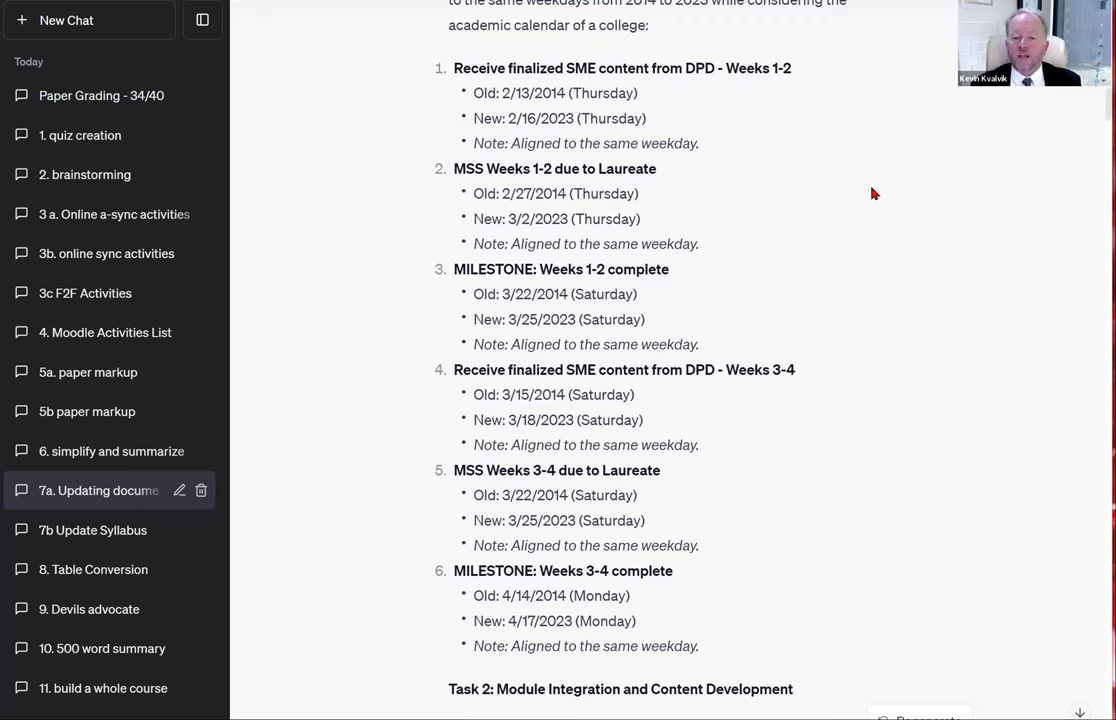
Step: Review the rest of the date-alteration reply and the follow-up exchange asking whether the document contains any names
scroll(869, 190, "down", 5)
scroll(871, 193, "down", 10)
scroll(876, 190, "down", 2)
scroll(800, 235, "up", 1)
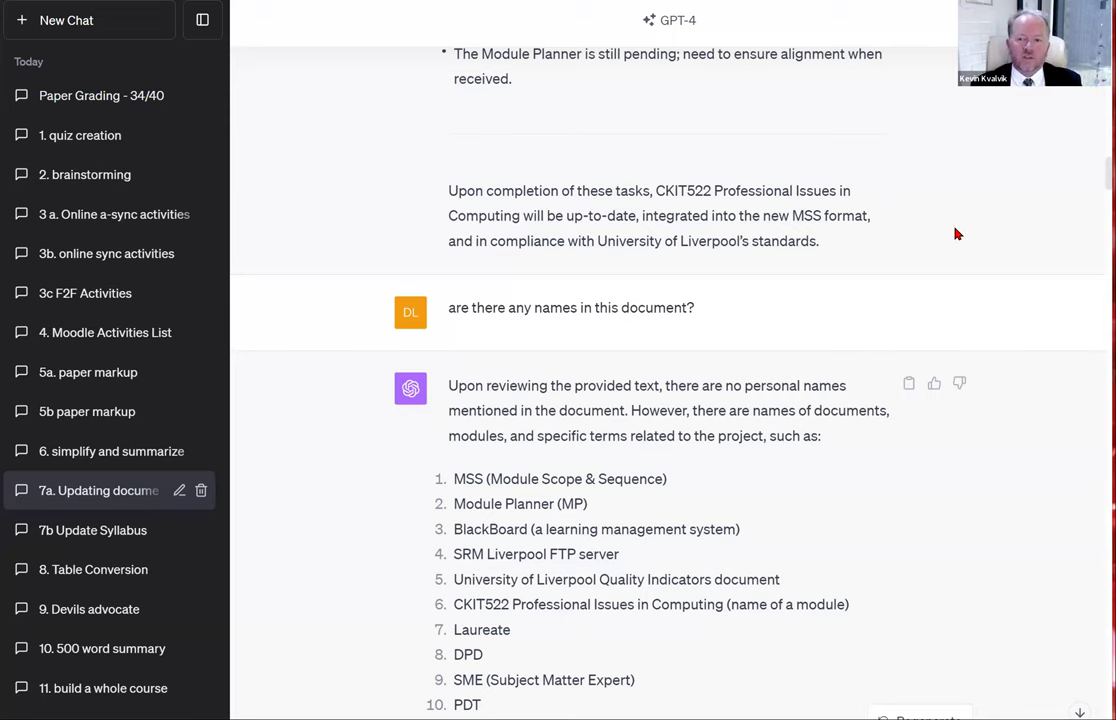
Step: Review the answer about names and the CKIT522 schedule redone with only new dates and no comments
scroll(955, 233, "down", 3)
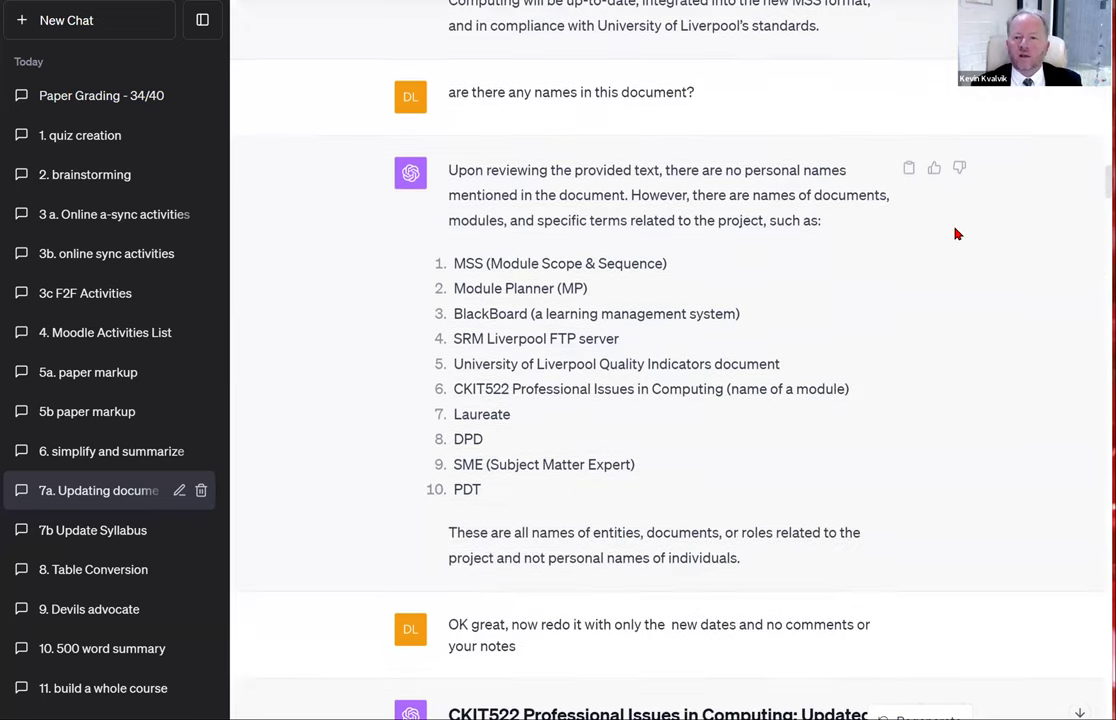
scroll(955, 233, "down", 3)
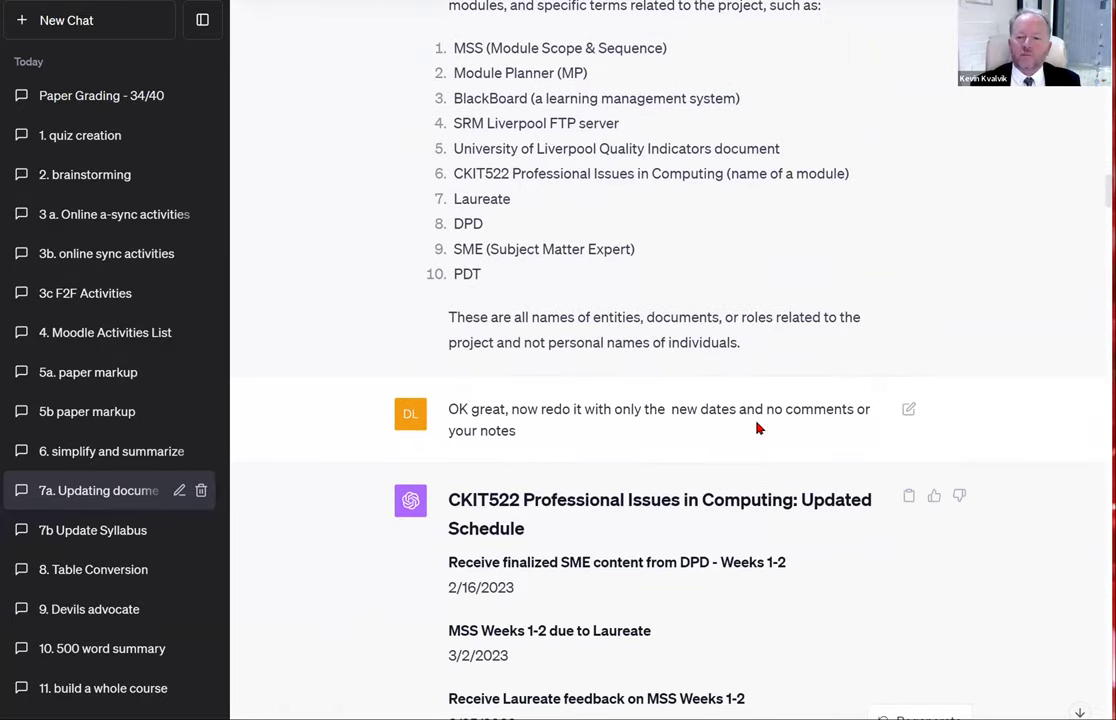
scroll(930, 368, "down", 1)
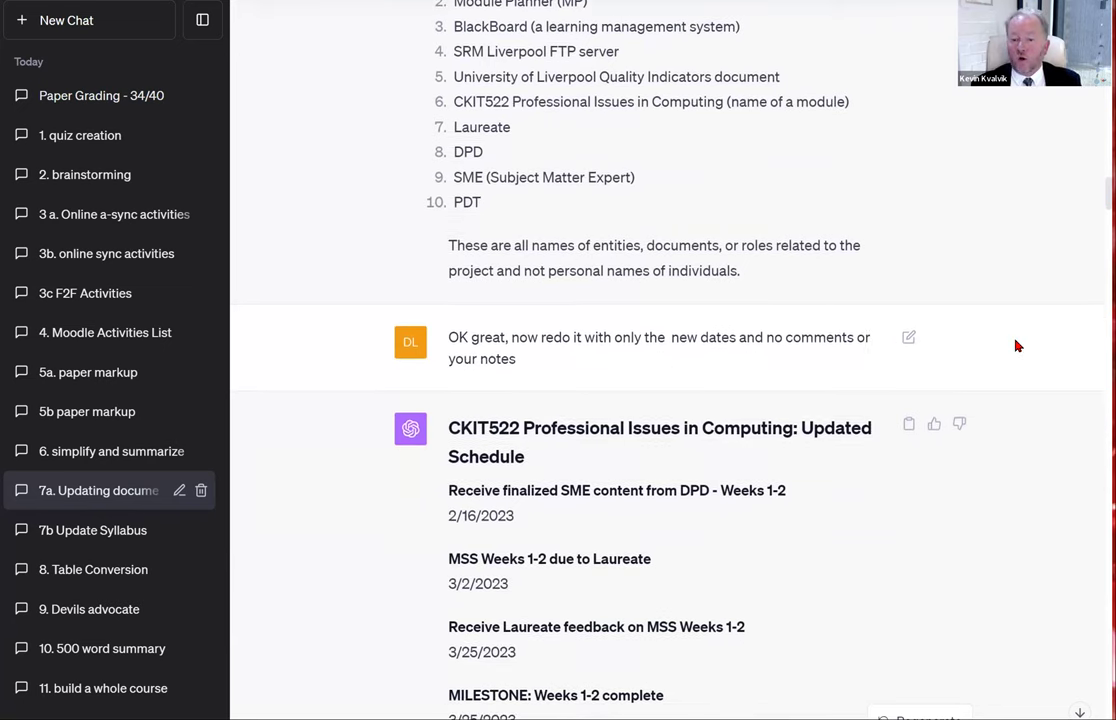
scroll(1015, 345, "down", 6)
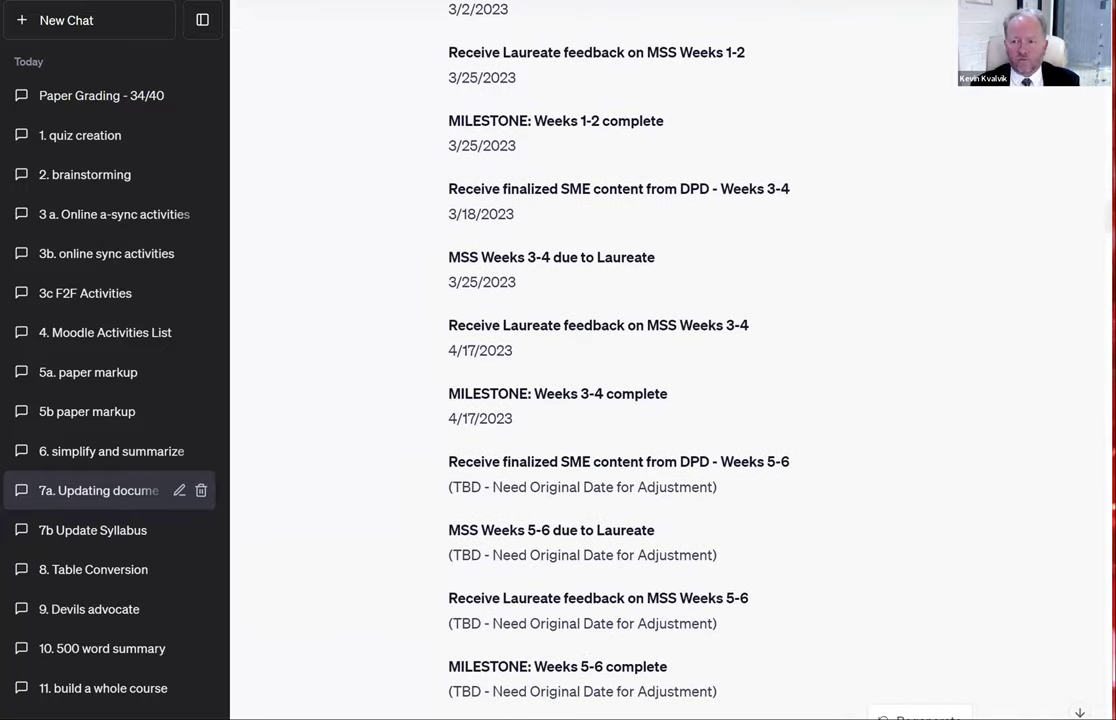
scroll(670, 360, "down", 7)
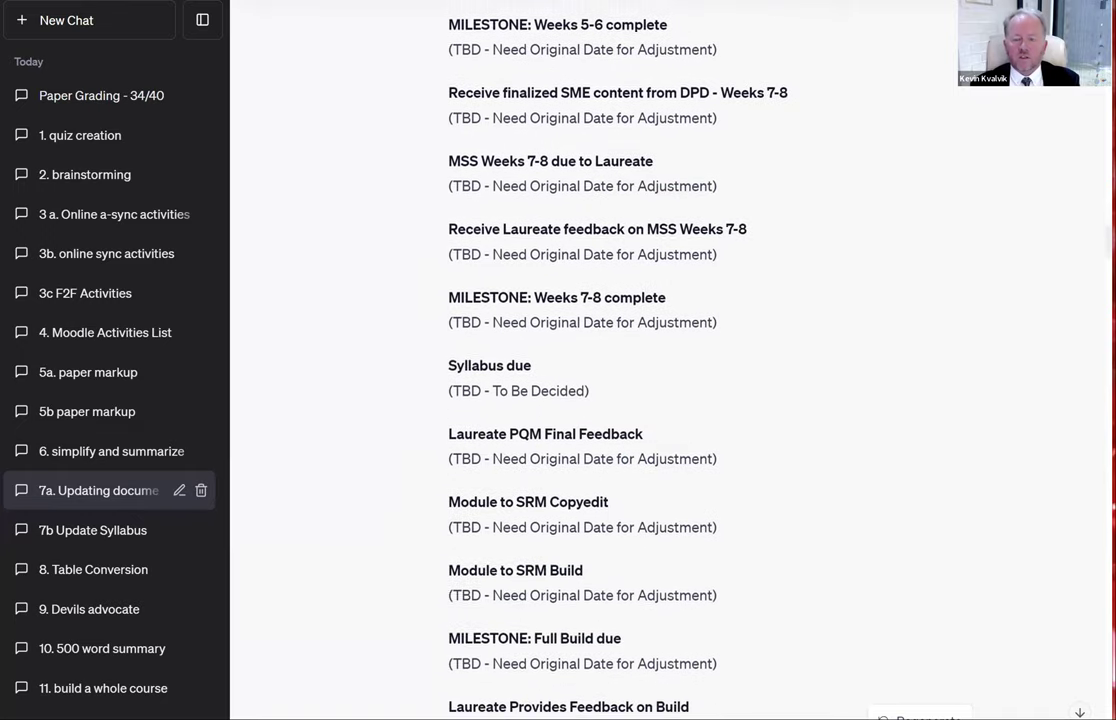
scroll(670, 360, "down", 5)
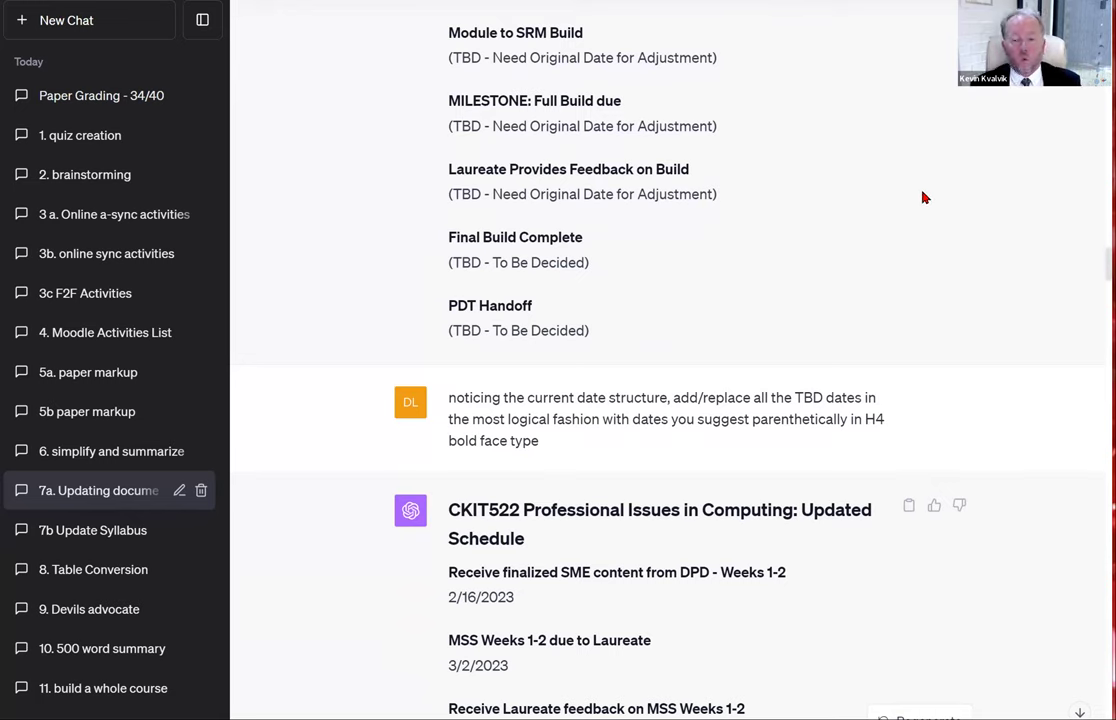
Step: Read the prompt for replacing all TBD dates with logical suggestions, and review the suggested dates in the reply
scroll(685, 237, "down", 1)
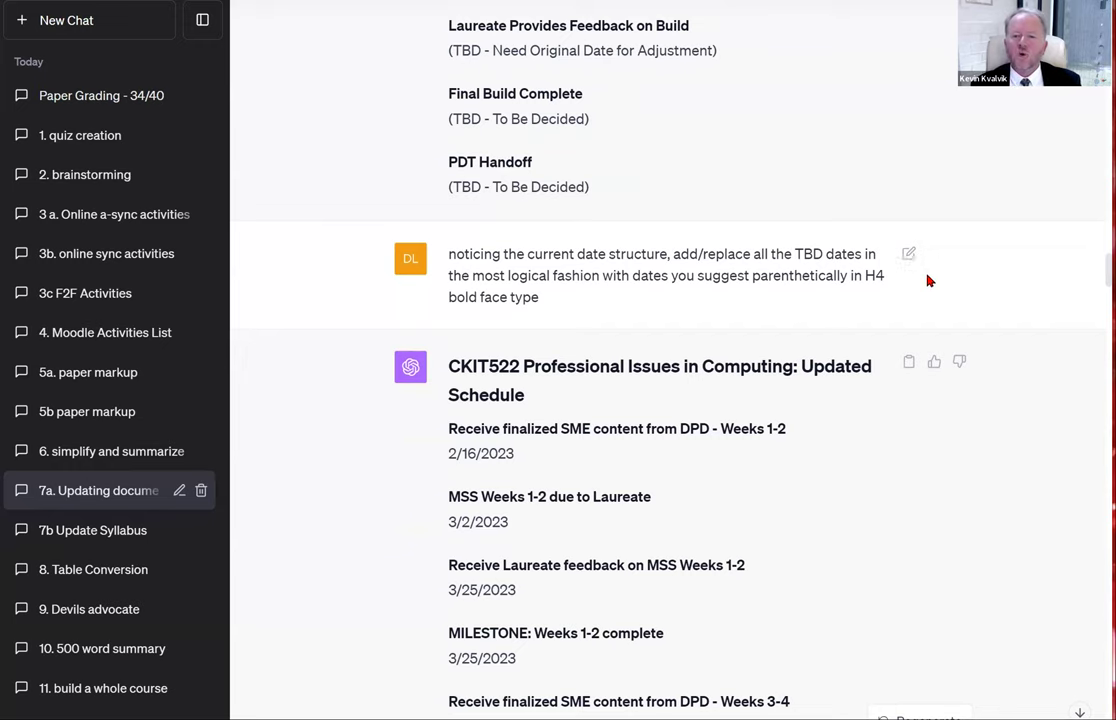
scroll(951, 269, "down", 1)
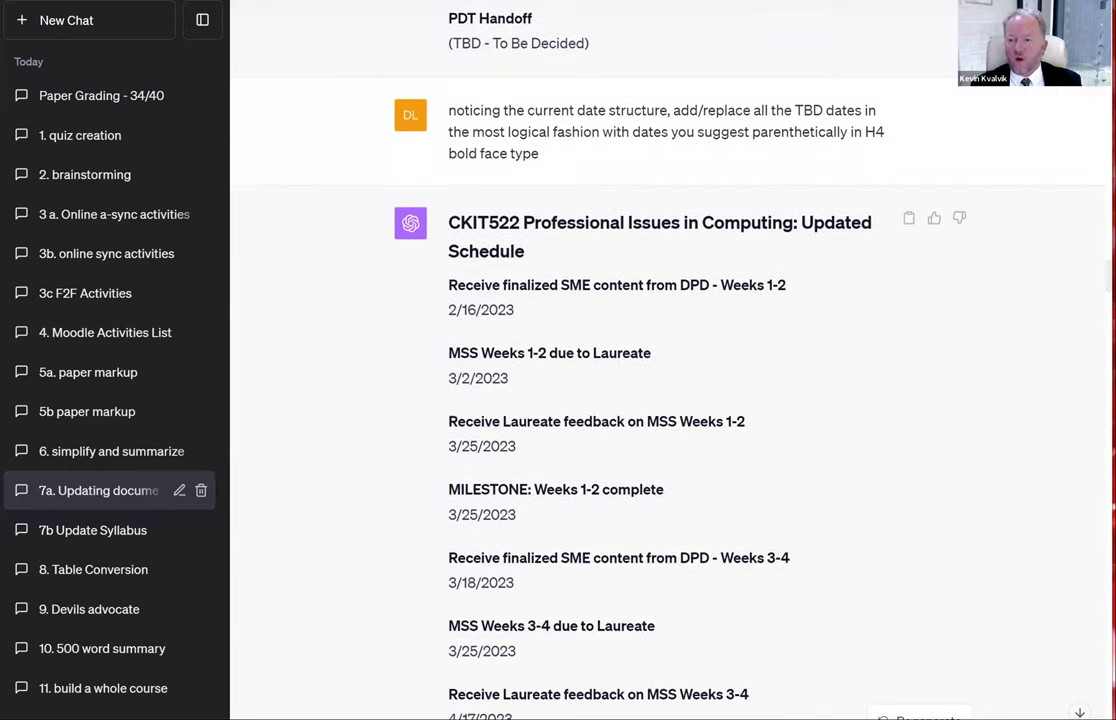
scroll(670, 400, "down", 8)
scroll(670, 400, "down", 1)
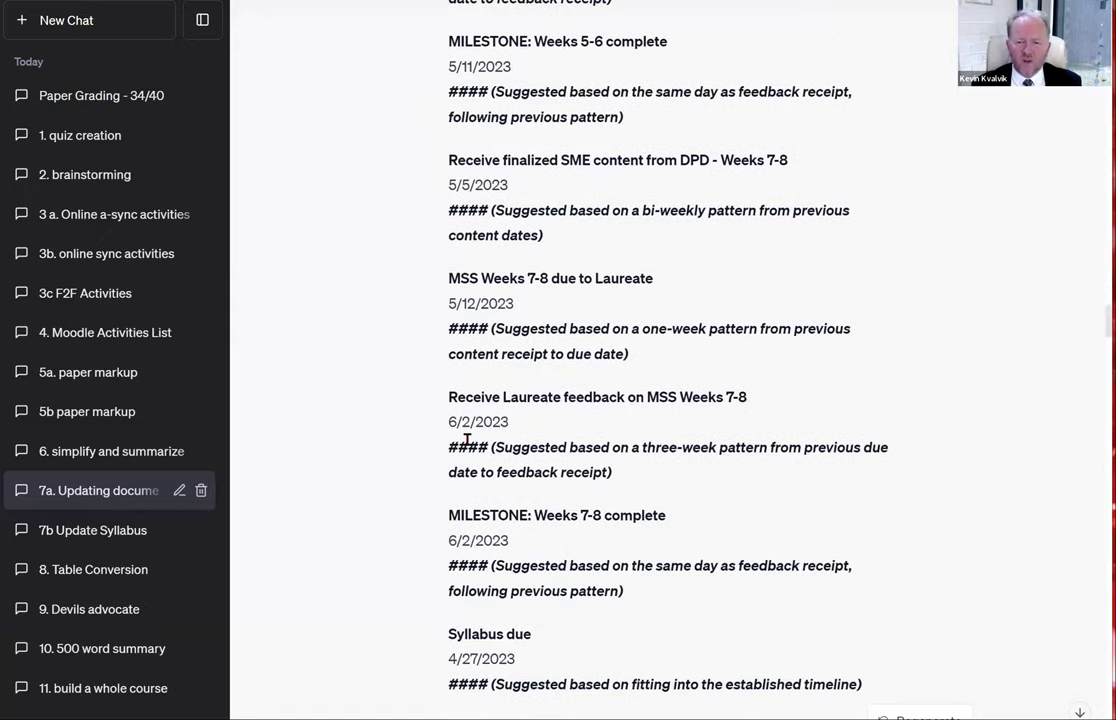
scroll(583, 360, "down", 10)
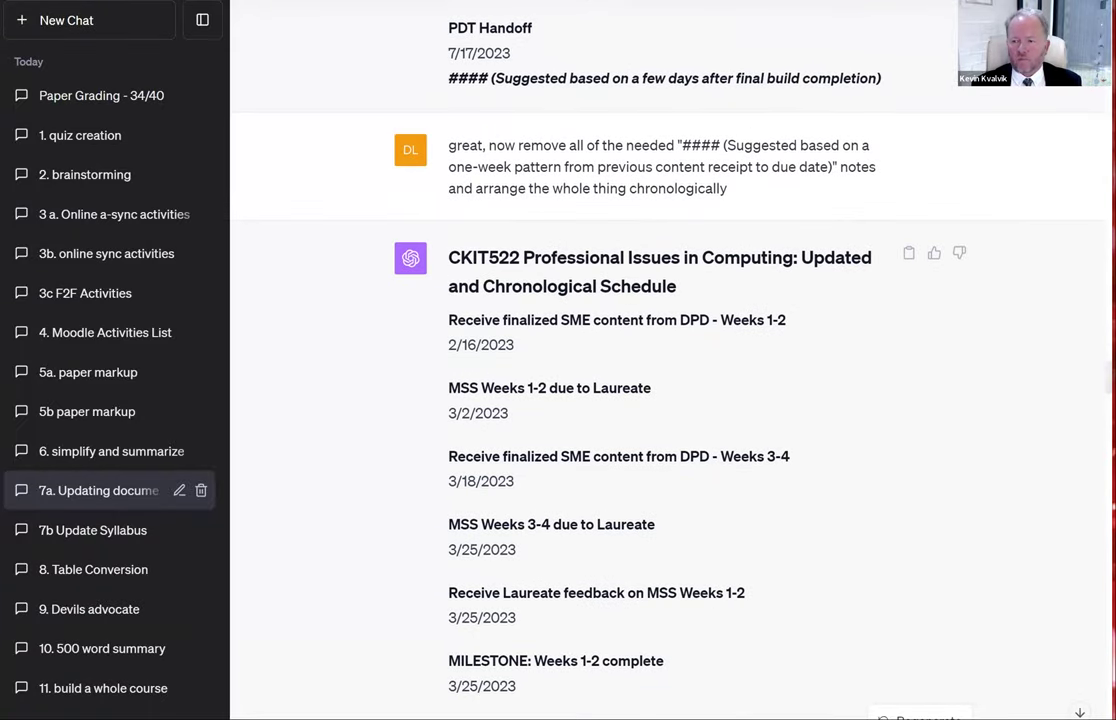
Step: Review the "Updated and Chronological Schedule" reply from its early entries through PDT Handoff
scroll(670, 360, "down", 10)
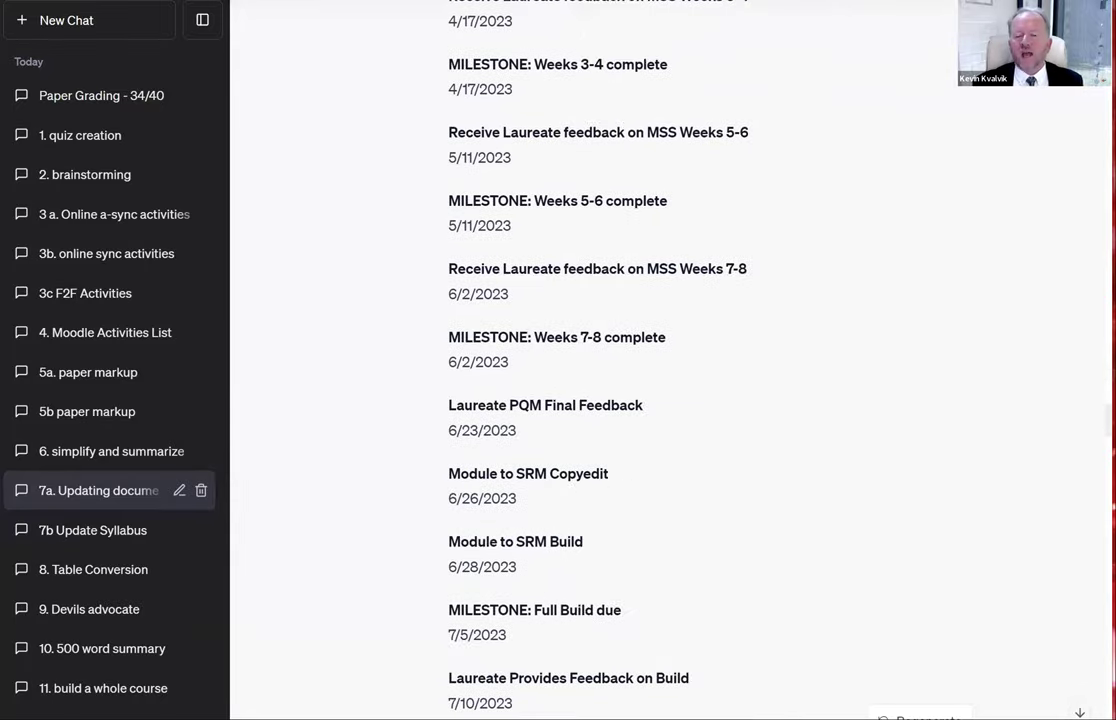
scroll(670, 360, "down", 5)
scroll(670, 360, "up", 9)
scroll(670, 360, "down", 6)
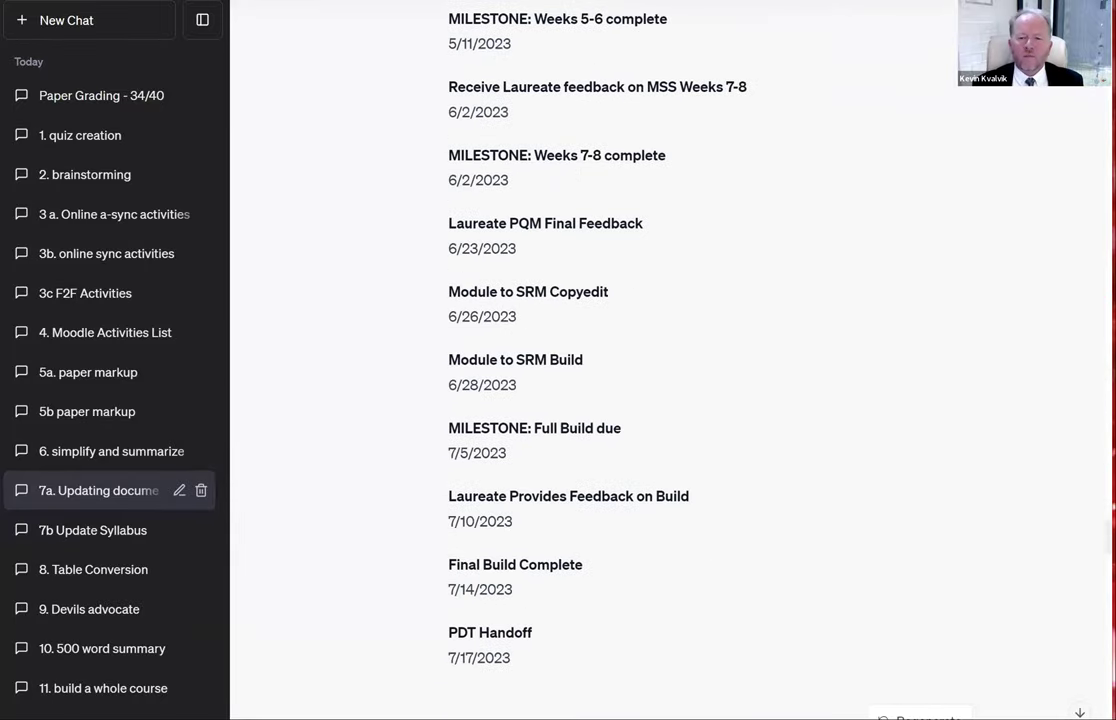
Step: Review the accessible version with layered headers for screen readers, compare it with the original calendar in Word, and return to ChatGPT
scroll(670, 360, "down", 15)
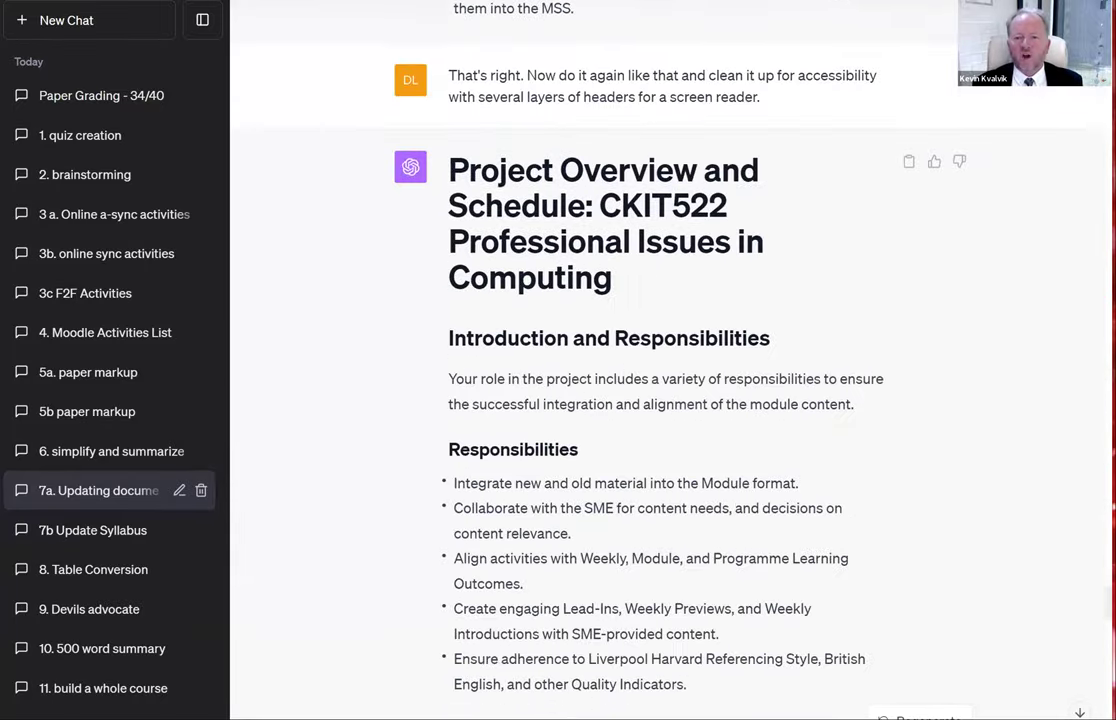
scroll(670, 360, "down", 2)
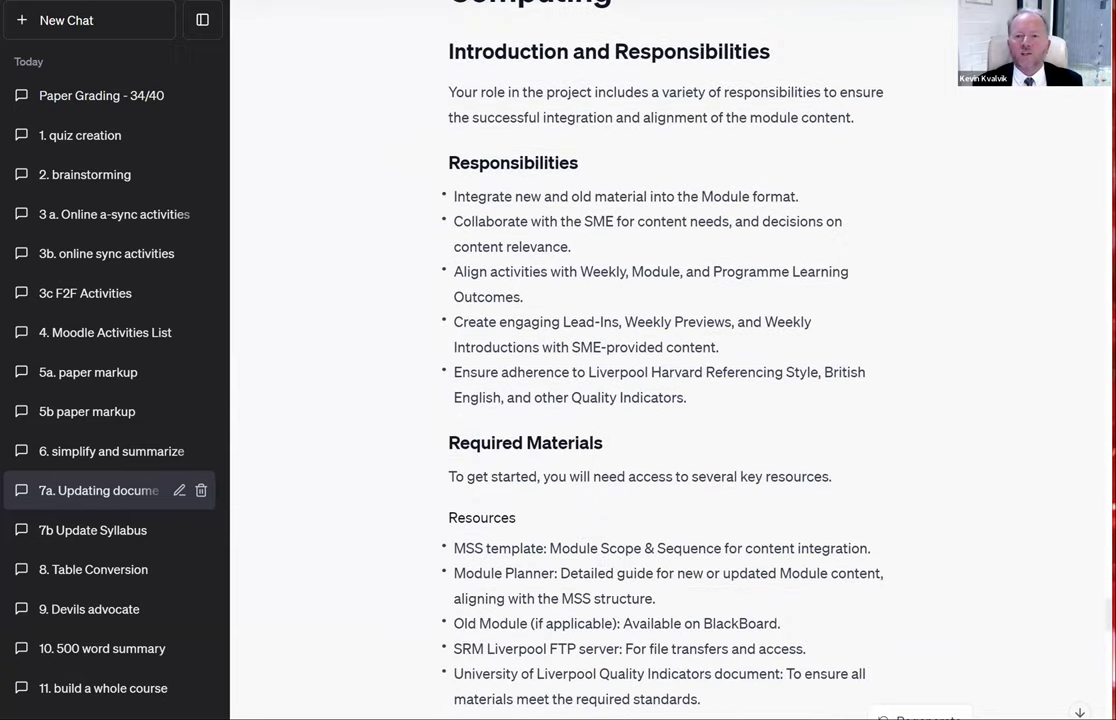
scroll(670, 360, "down", 10)
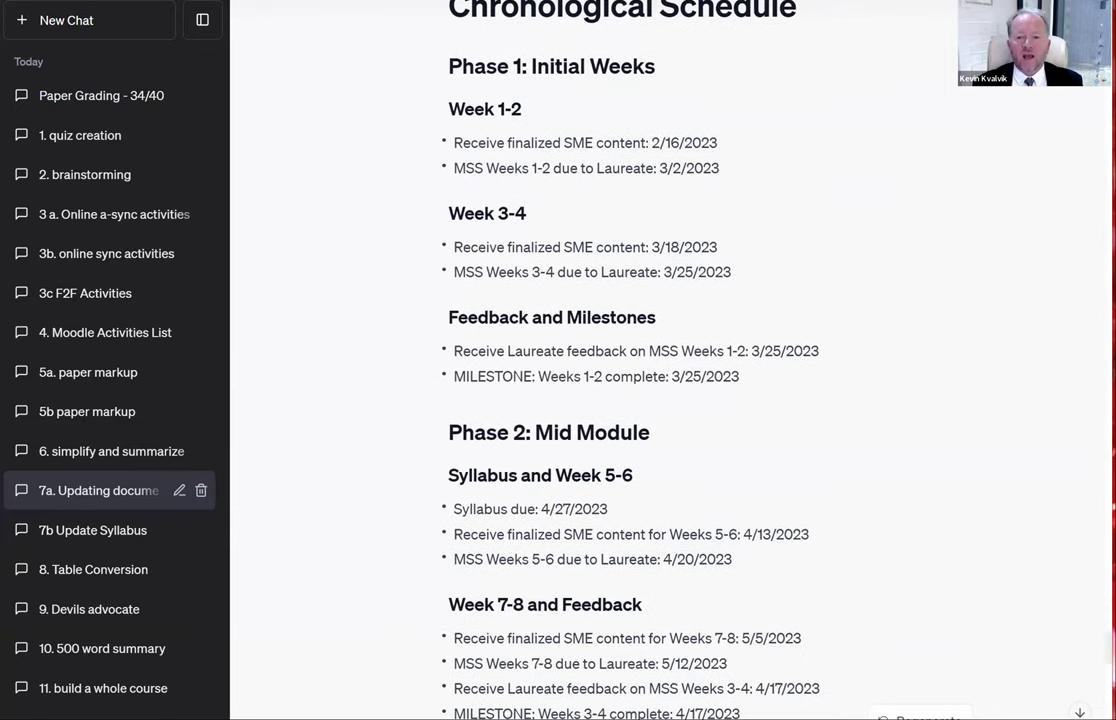
scroll(670, 360, "down", 2)
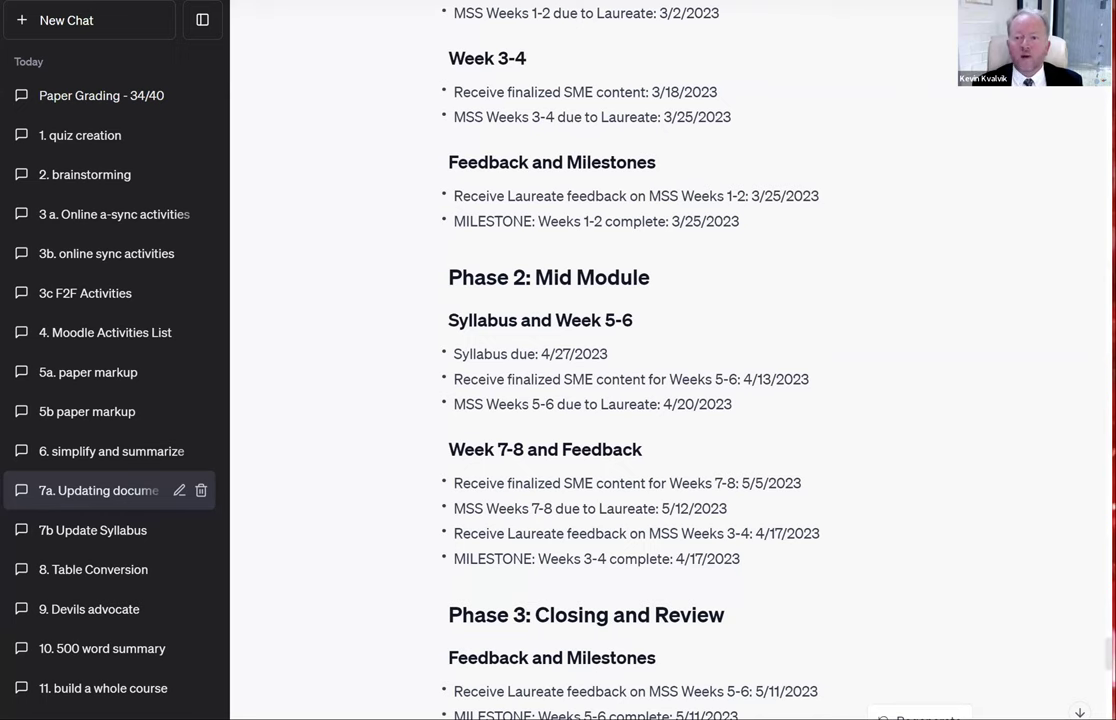
key("alt+Tab")
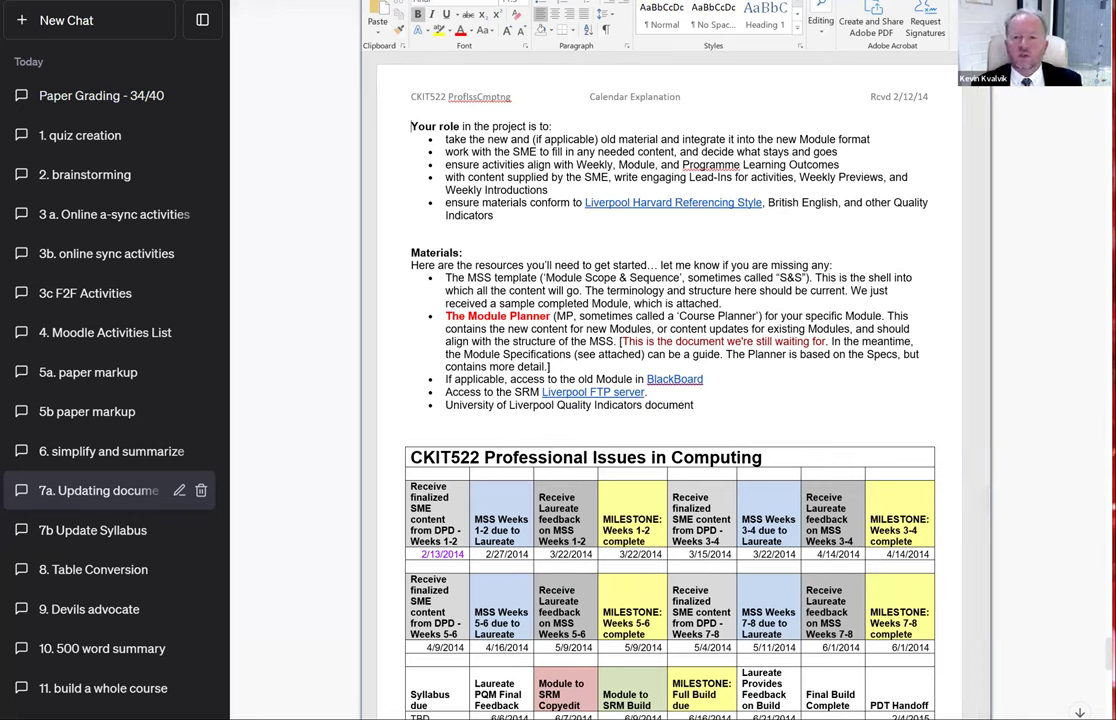
key("alt+Tab")
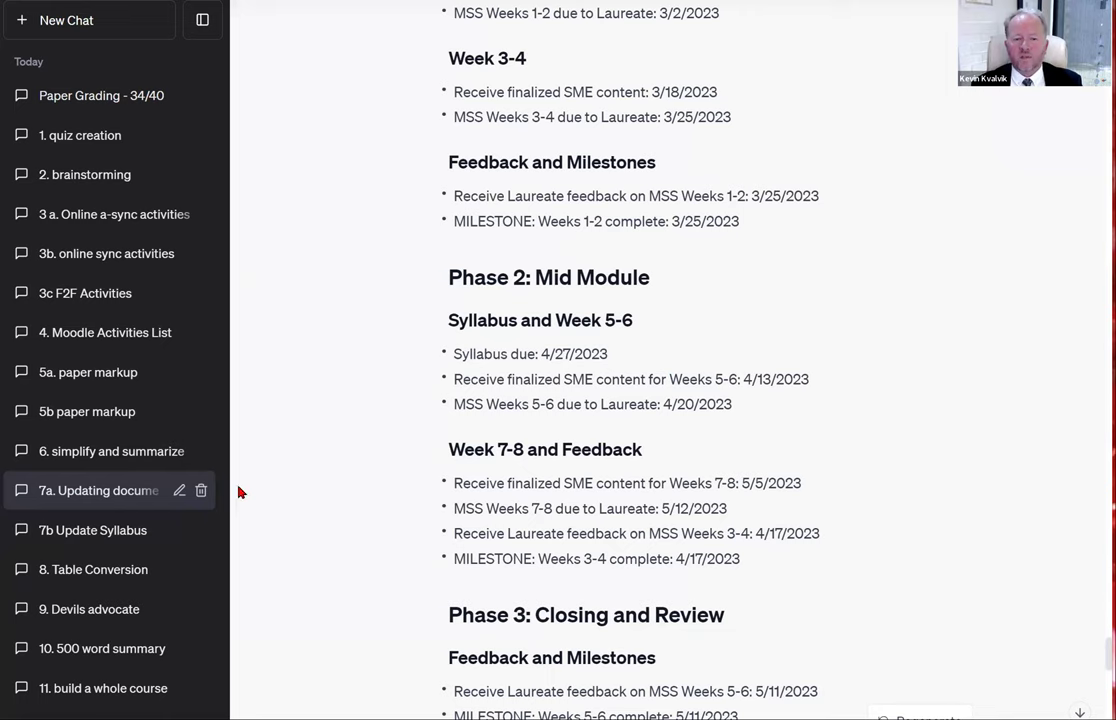
Step: Open the "7b Update Syllabus" chat and go back to its opening prompt for updating the syllabus to spring 2024
left_click(55, 538)
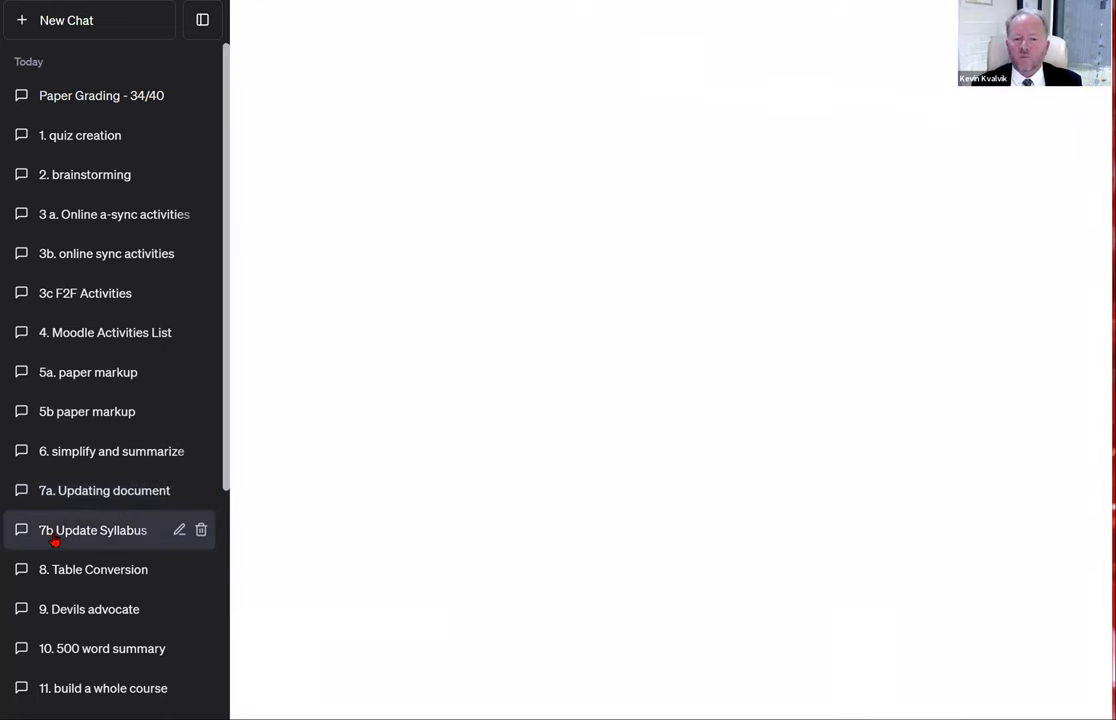
scroll(1053, 612, "up", 20)
scroll(1038, 597, "up", 20)
scroll(1038, 597, "up", 20)
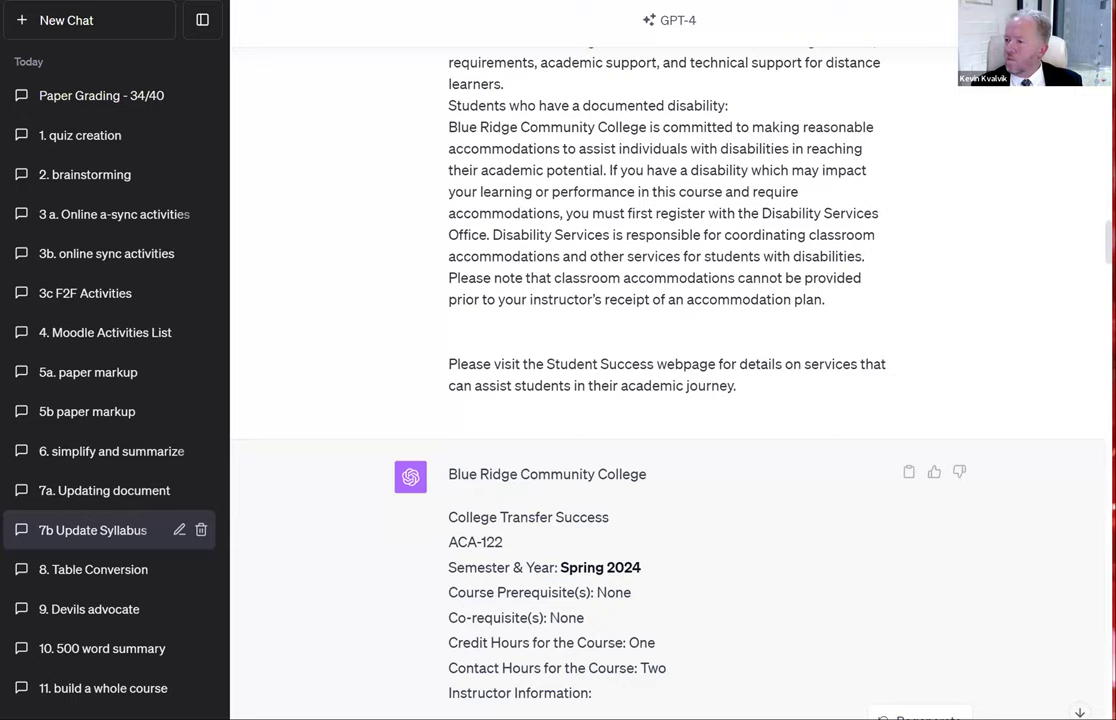
scroll(837, 491, "up", 5)
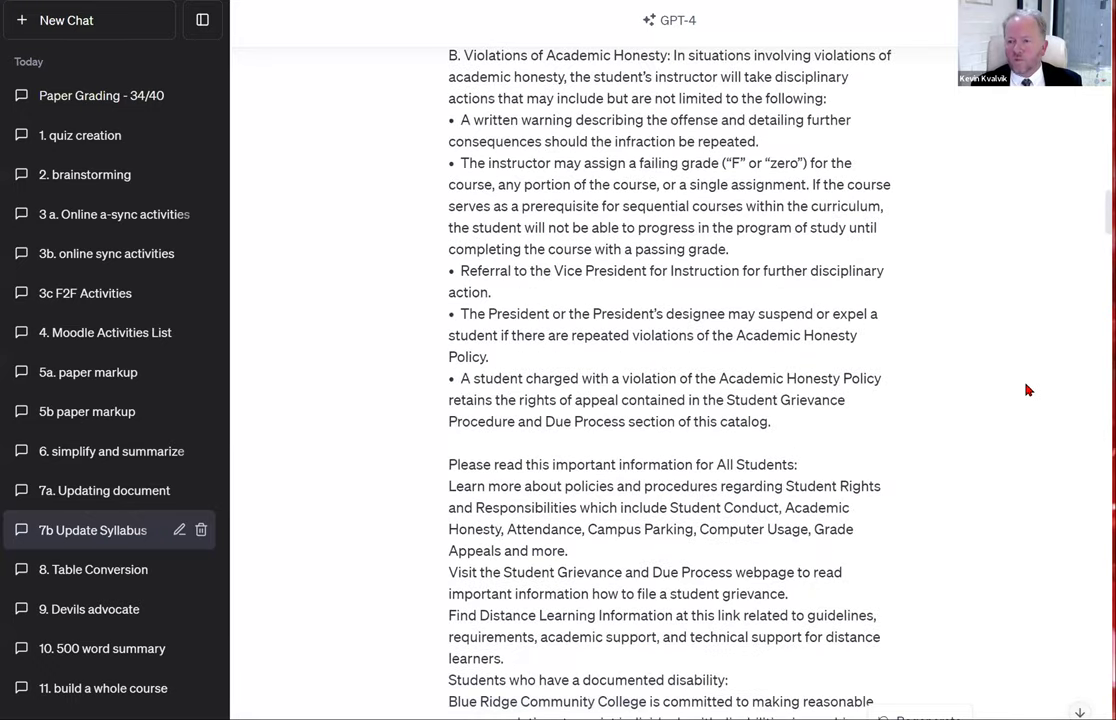
scroll(1027, 389, "up", 6)
scroll(668, 380, "up", 10)
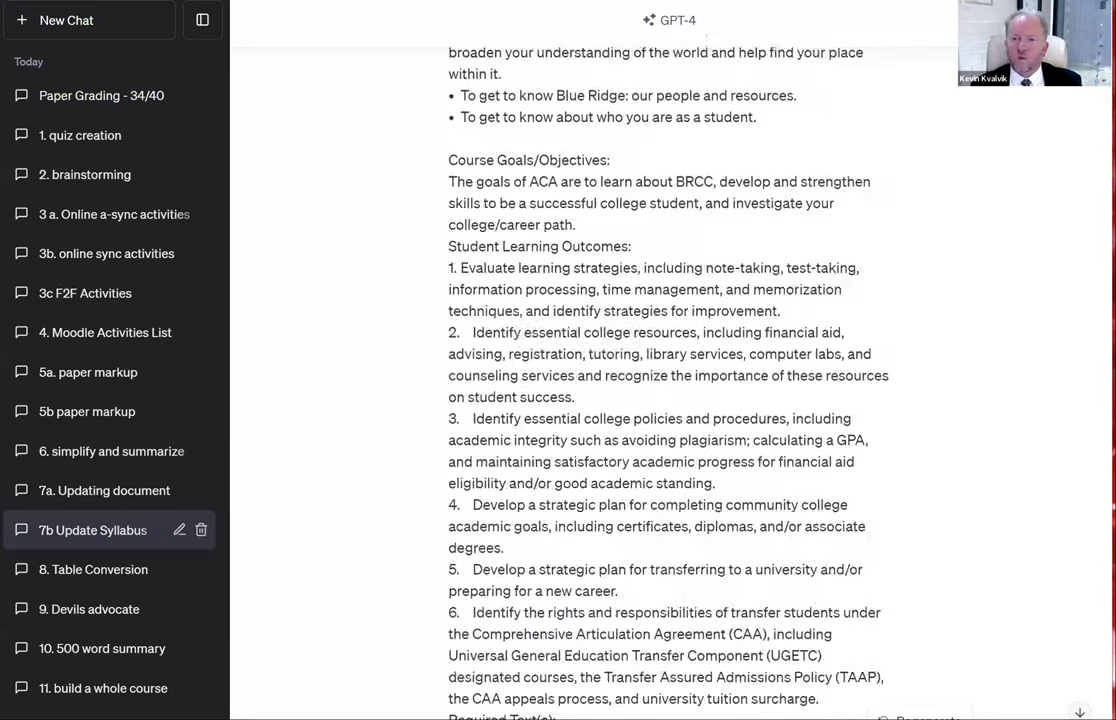
scroll(930, 65, "up", 4)
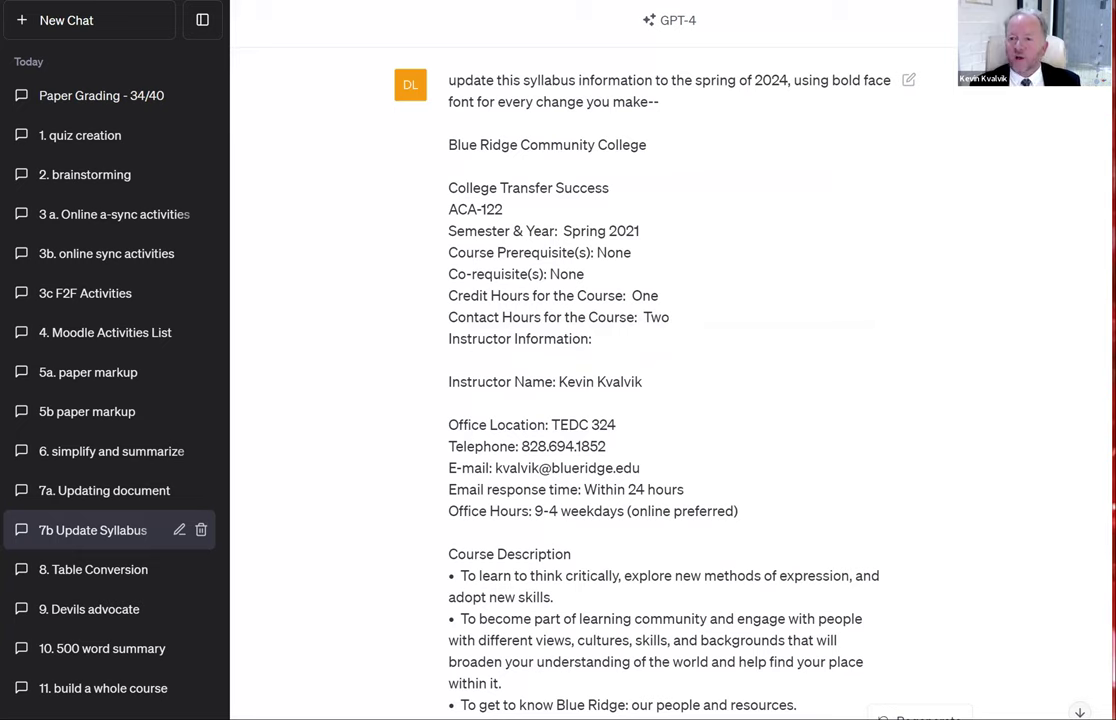
Step: Review the pasted source syllabus and the bold changes in the updated version through the Student Learning Outcomes
scroll(668, 400, "down", 19)
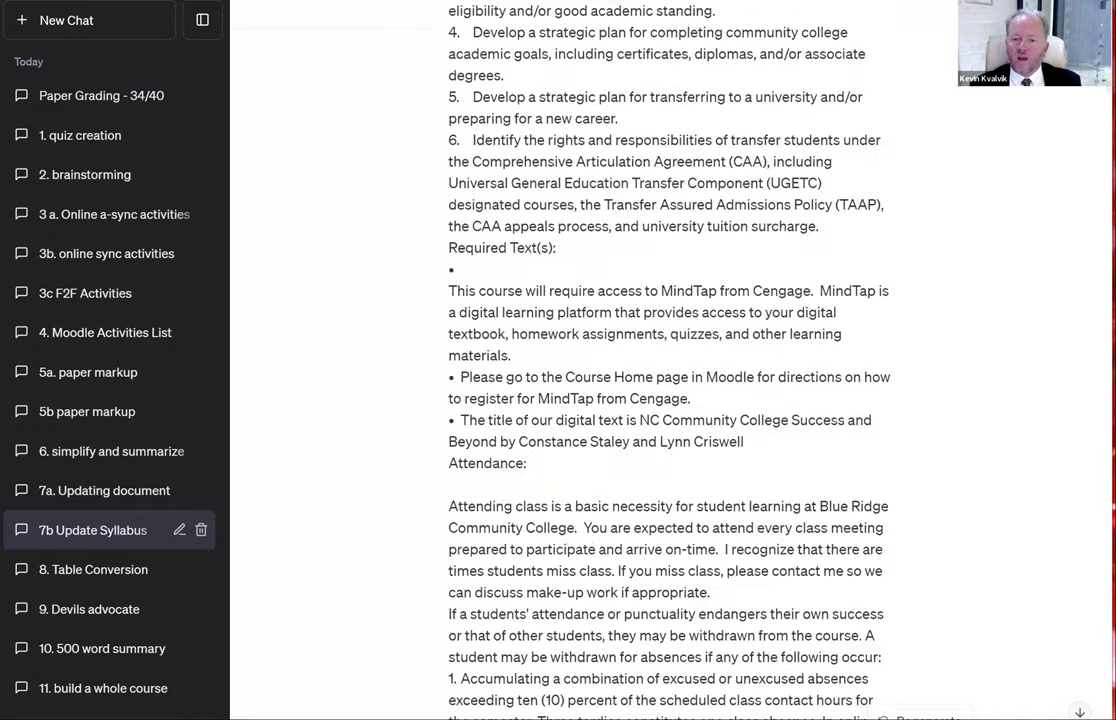
scroll(668, 400, "down", 20)
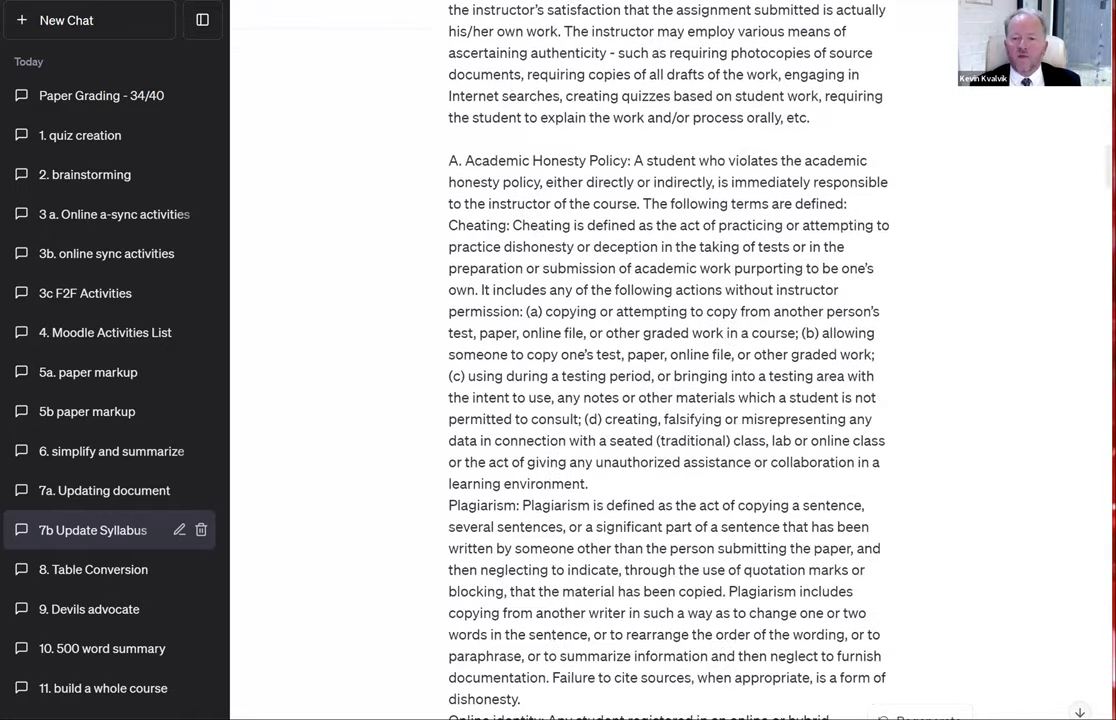
scroll(668, 400, "down", 5)
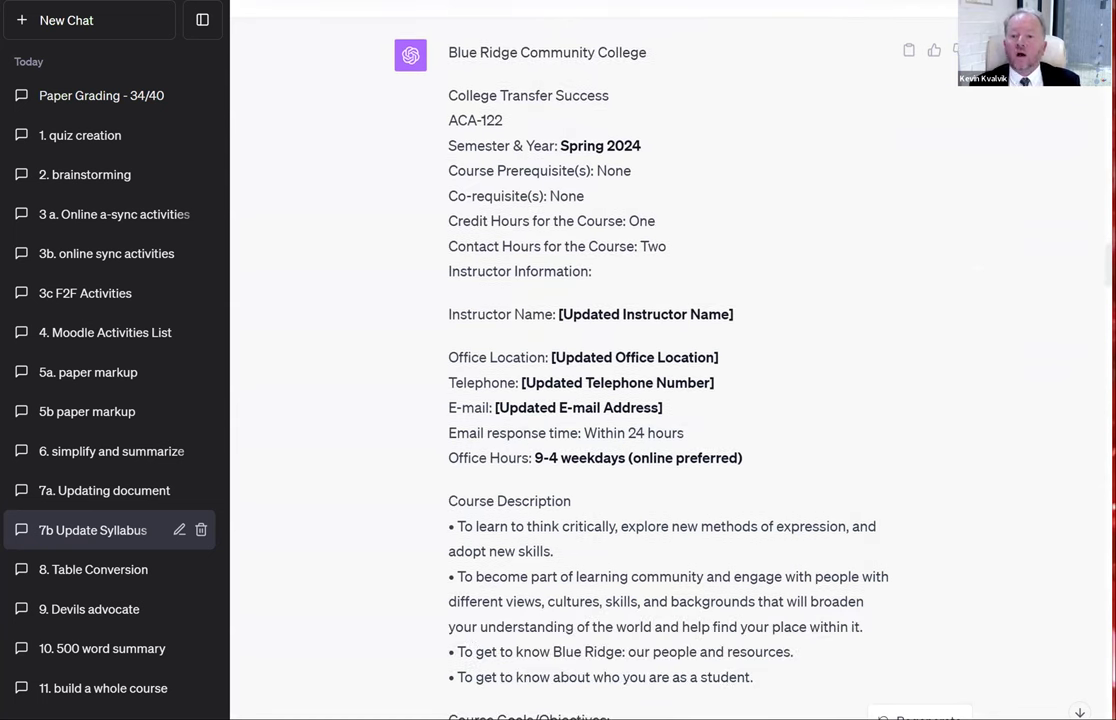
scroll(668, 400, "down", 10)
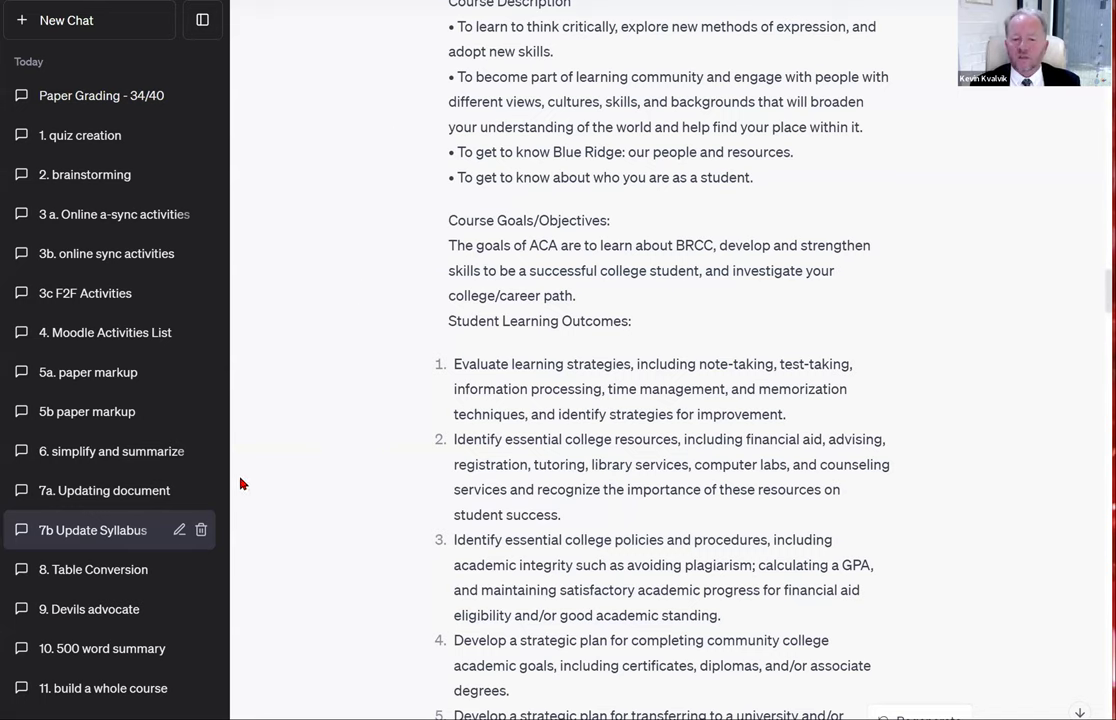
Step: Look briefly at the "8. Table Conversion" chat, and open "9. Devils advocate" at its fact-checking prompt
left_click(96, 576)
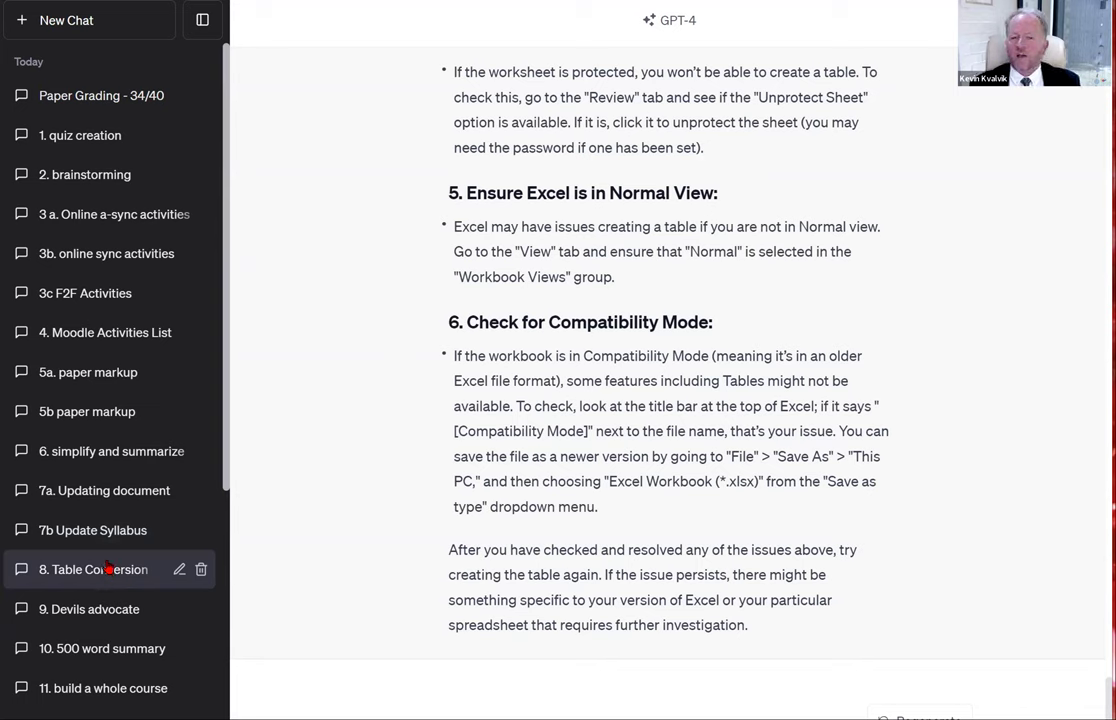
scroll(107, 567, "down", 3)
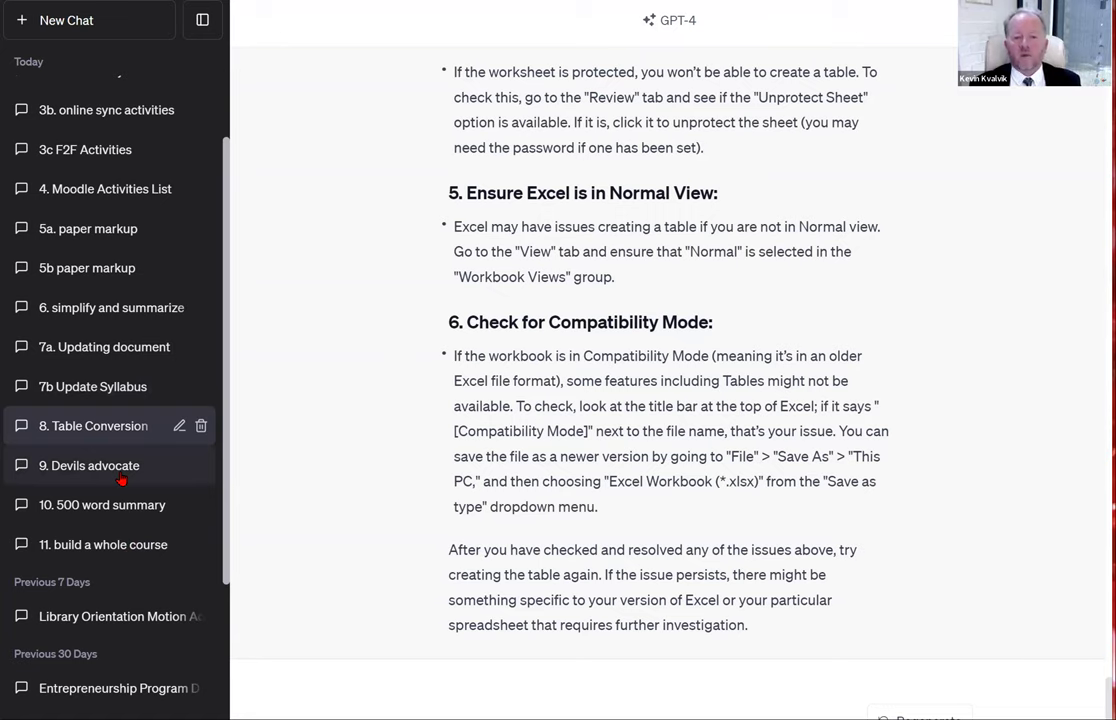
left_click(120, 478)
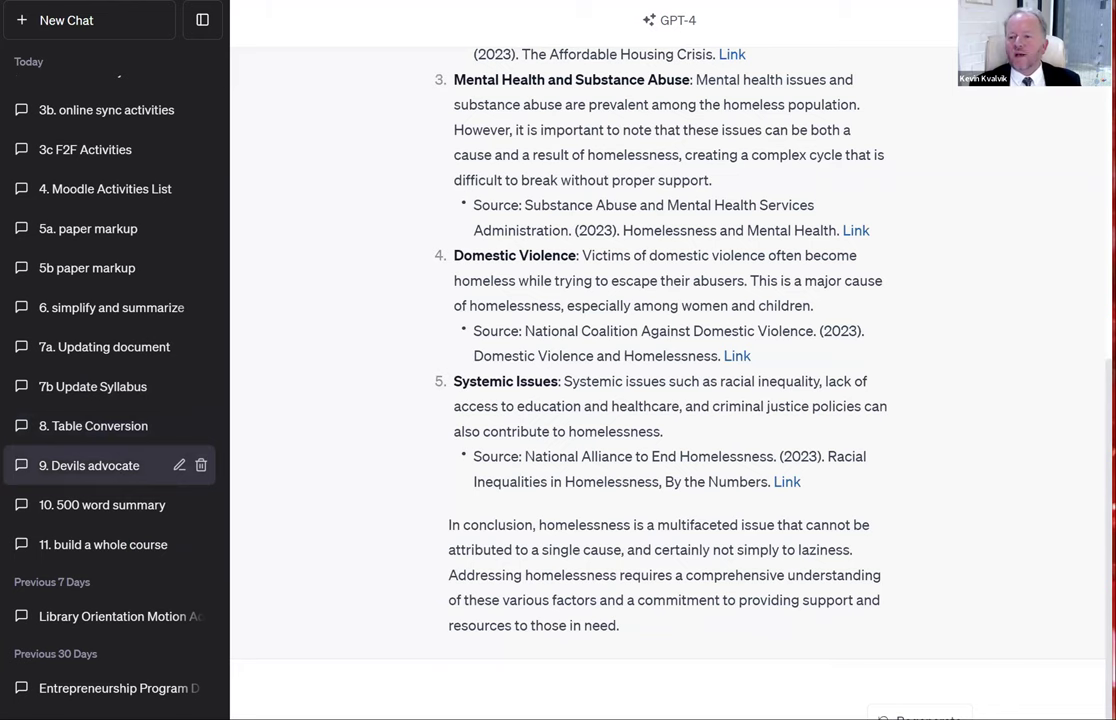
scroll(600, 380, "up", 6)
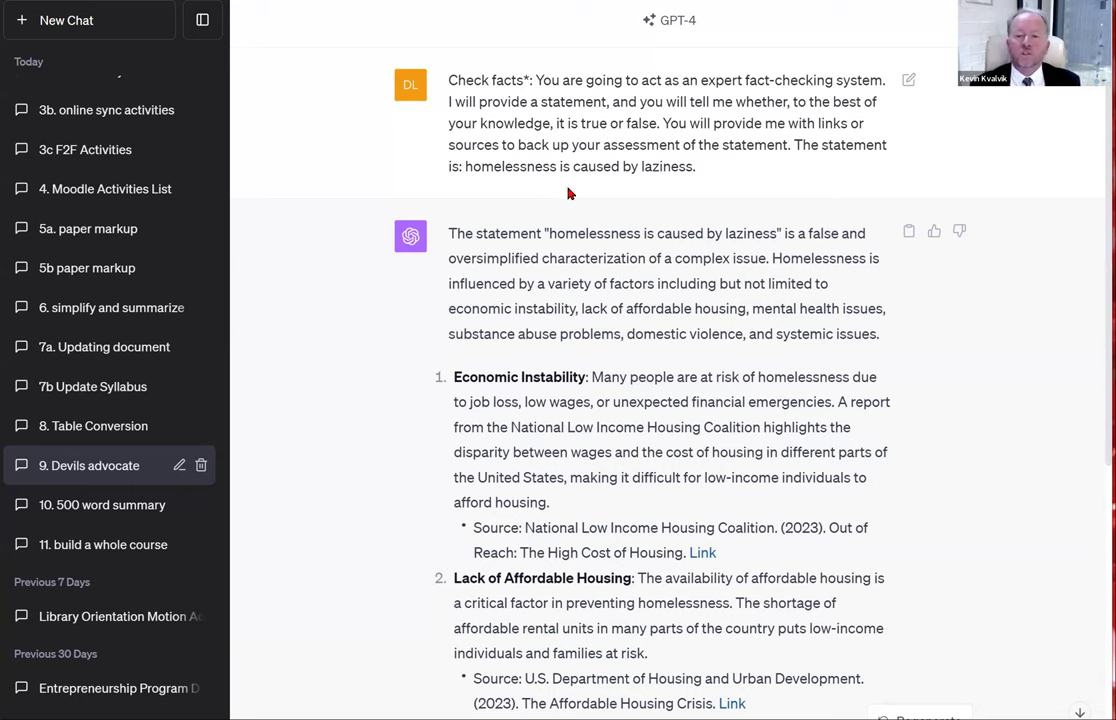
Step: Review the fact-check reply on homelessness and laziness, including its numbered causes, cited sources and conclusion
scroll(800, 190, "down", 1)
scroll(800, 190, "down", 1)
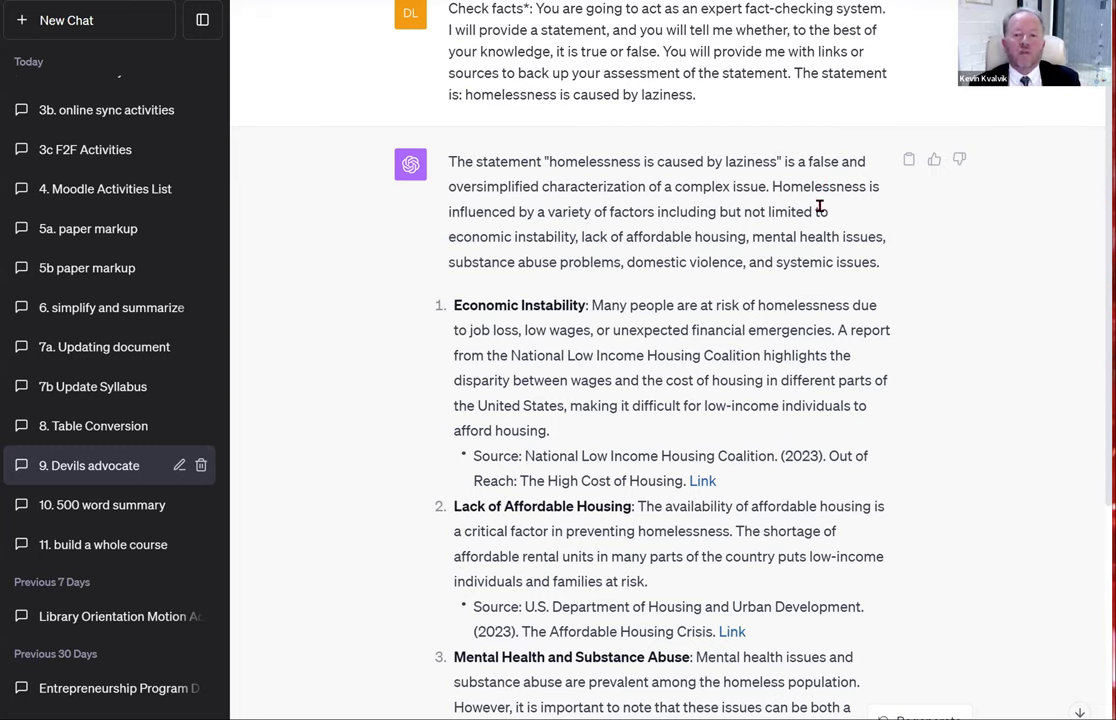
scroll(819, 210, "down", 1)
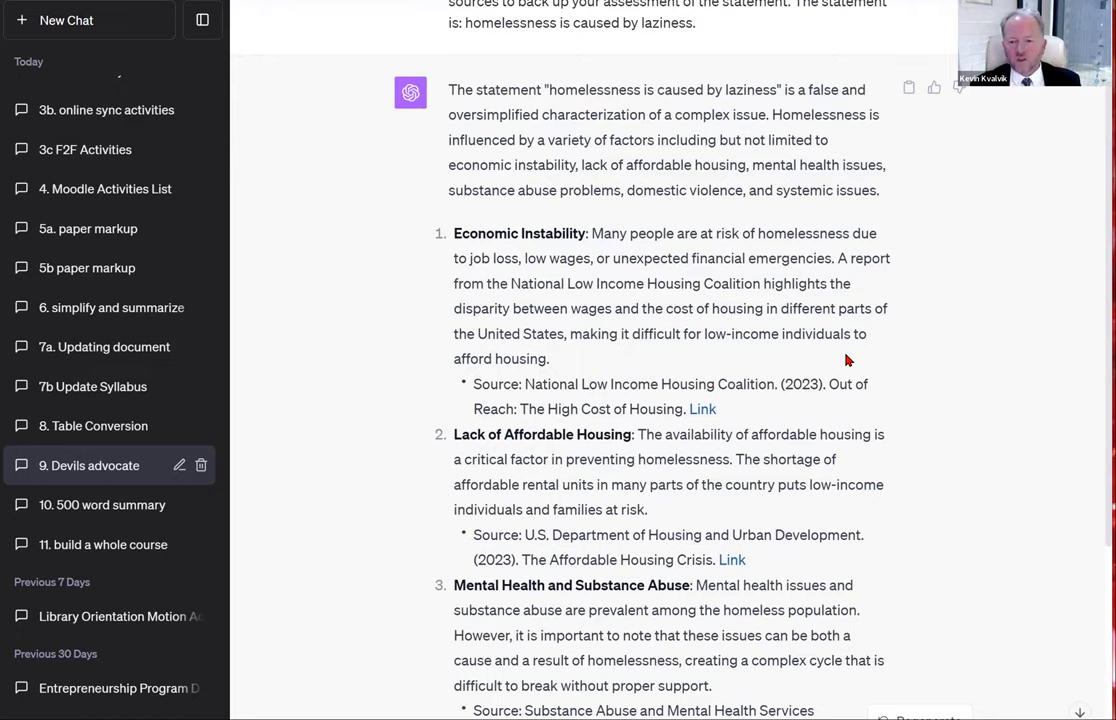
scroll(847, 361, "down", 3)
scroll(847, 361, "down", 3)
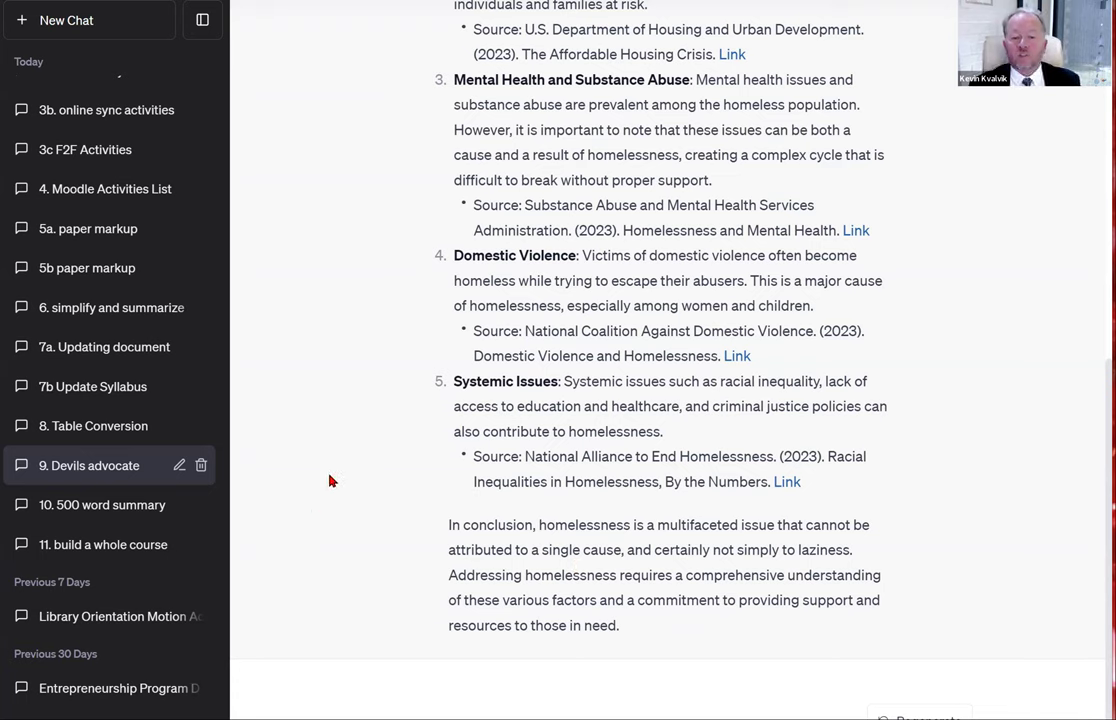
Step: Open the "10. 500 word summary" chat and go back to its opening prompt on explaining college preparedness to a 12-year-old
left_click(107, 506)
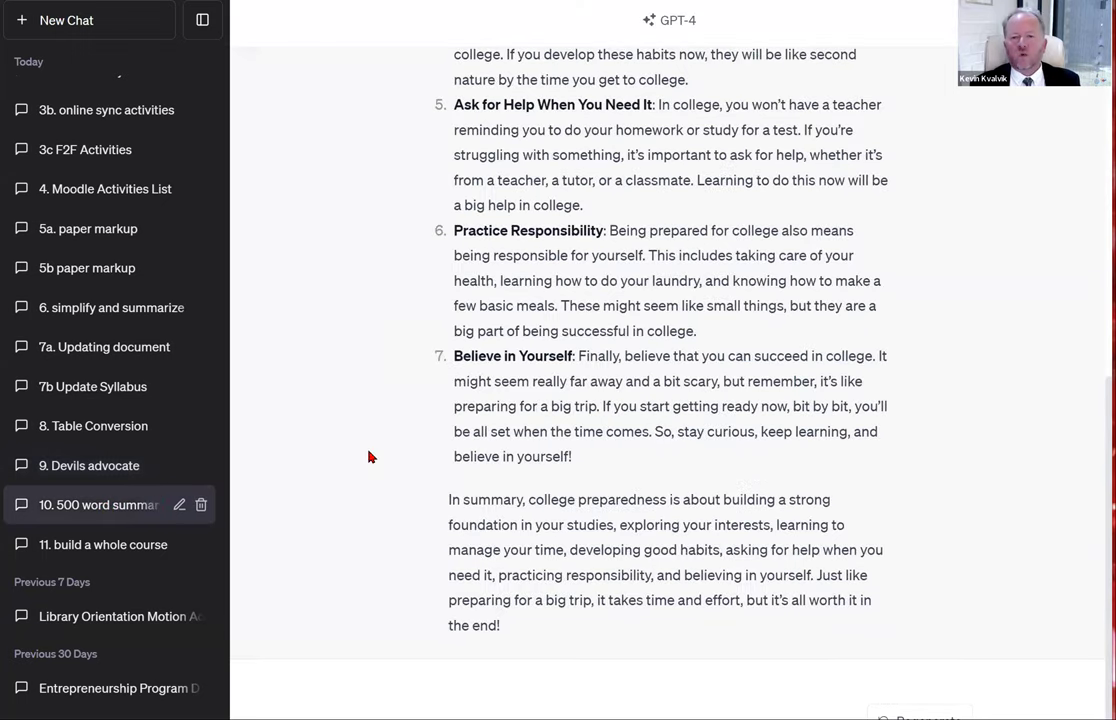
scroll(360, 456, "up", 6)
scroll(368, 456, "up", 1)
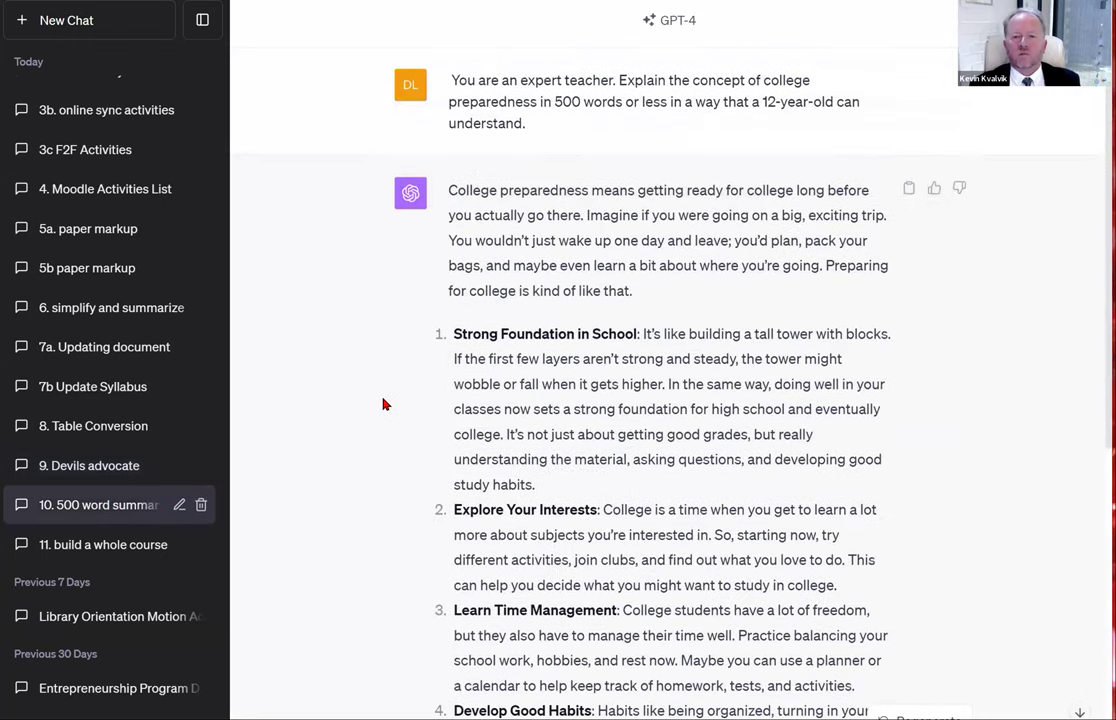
Step: Open the "11. build a whole course" chat and review its "intro to anatomy" prompt and the start of the 10-step guide
left_click(112, 553)
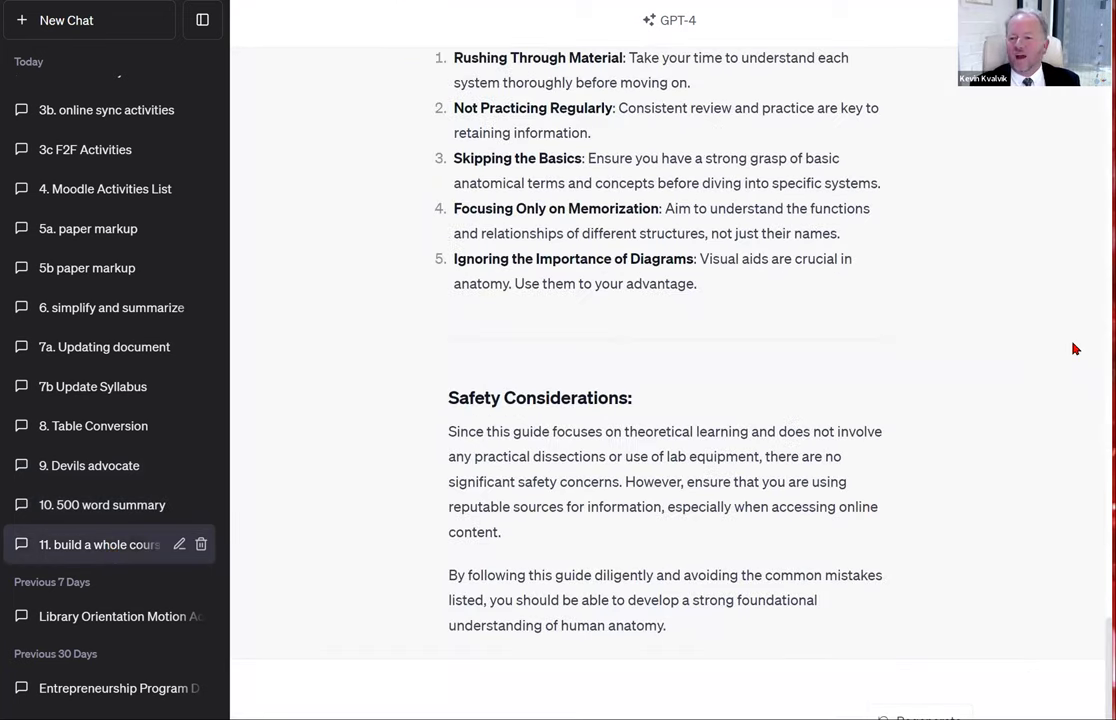
scroll(1073, 348, "up", 5)
scroll(656, 380, "up", 10)
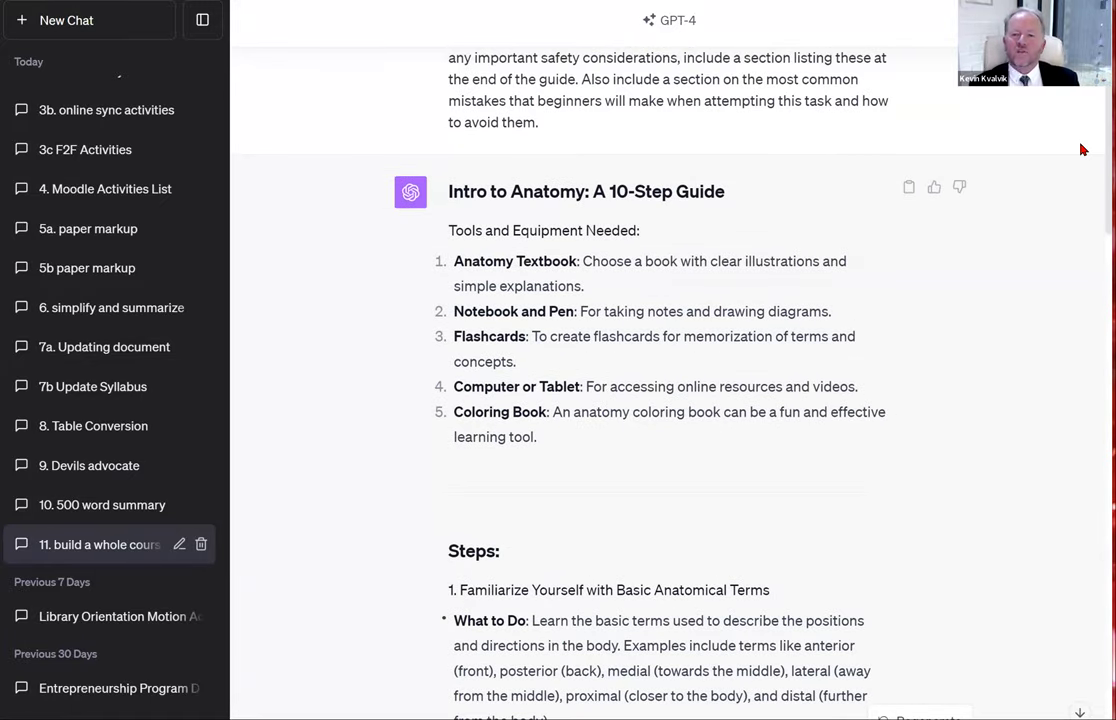
scroll(1087, 161, "up", 1)
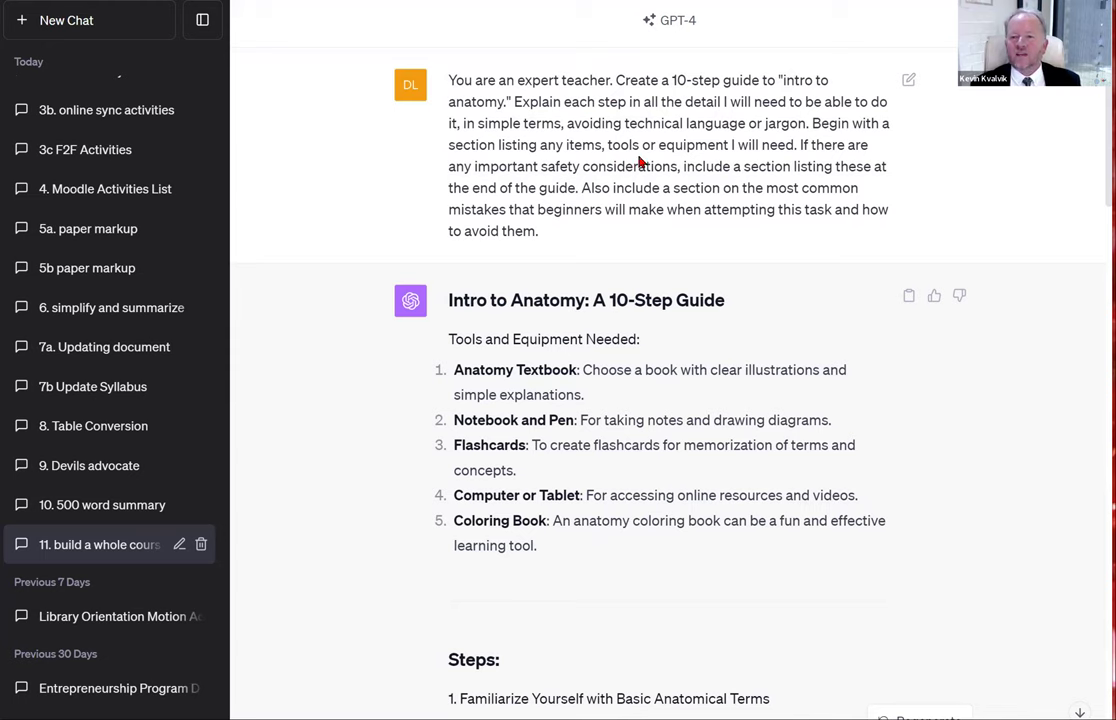
scroll(595, 212, "down", 8)
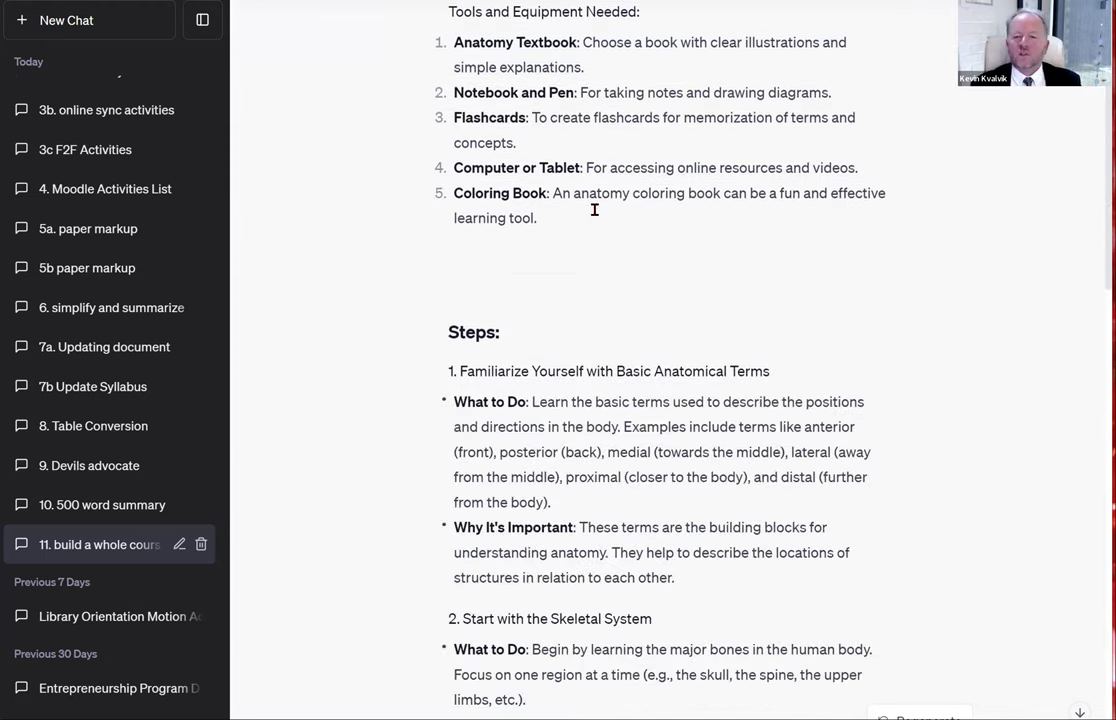
scroll(595, 215, "down", 4)
scroll(595, 215, "up", 15)
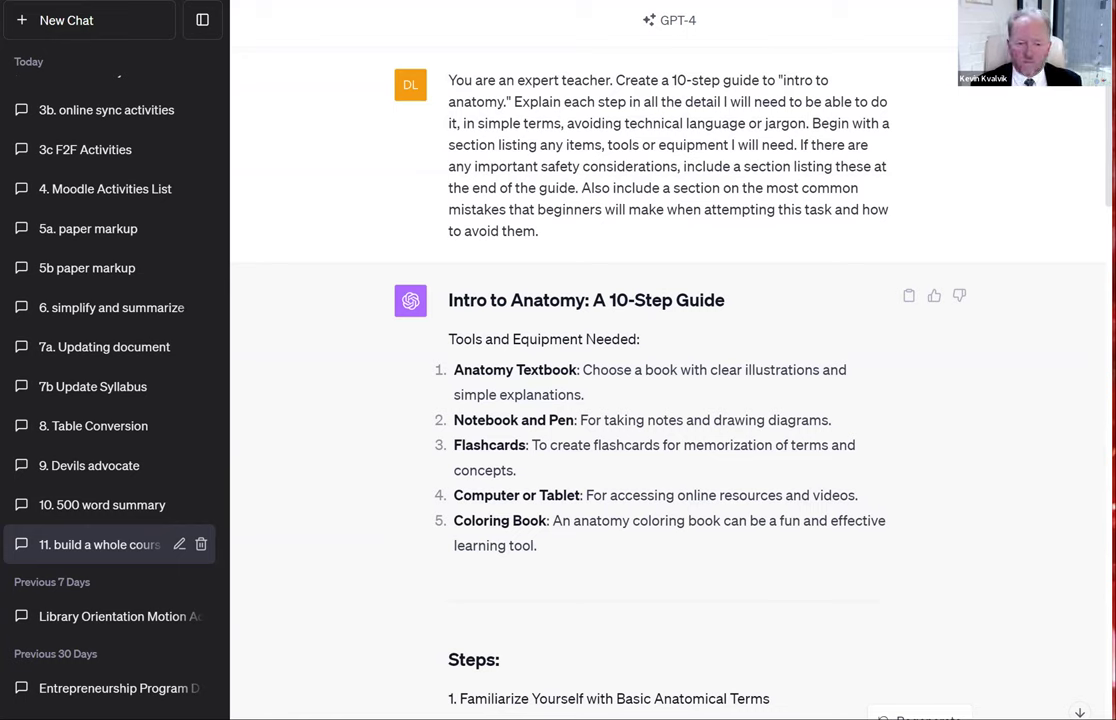
Step: Switch to the "K writing sample kansas" document in Word, copy its entire text, and minimize the document window
key("alt+Tab")
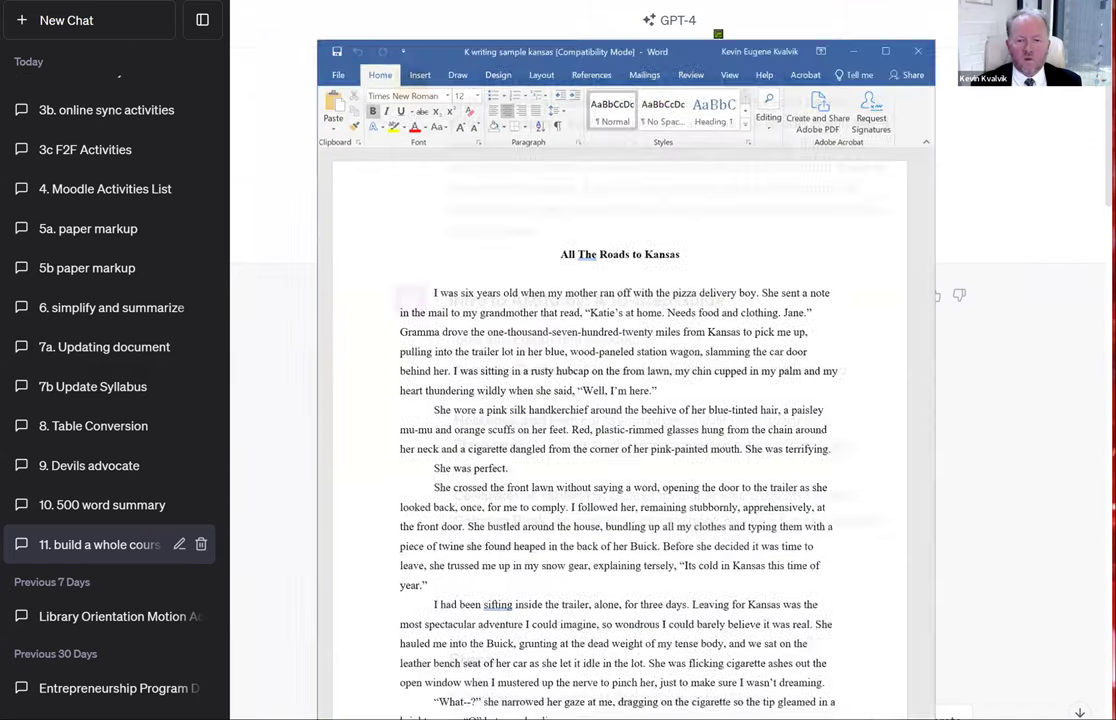
left_click_drag(677, 338, 603, 357)
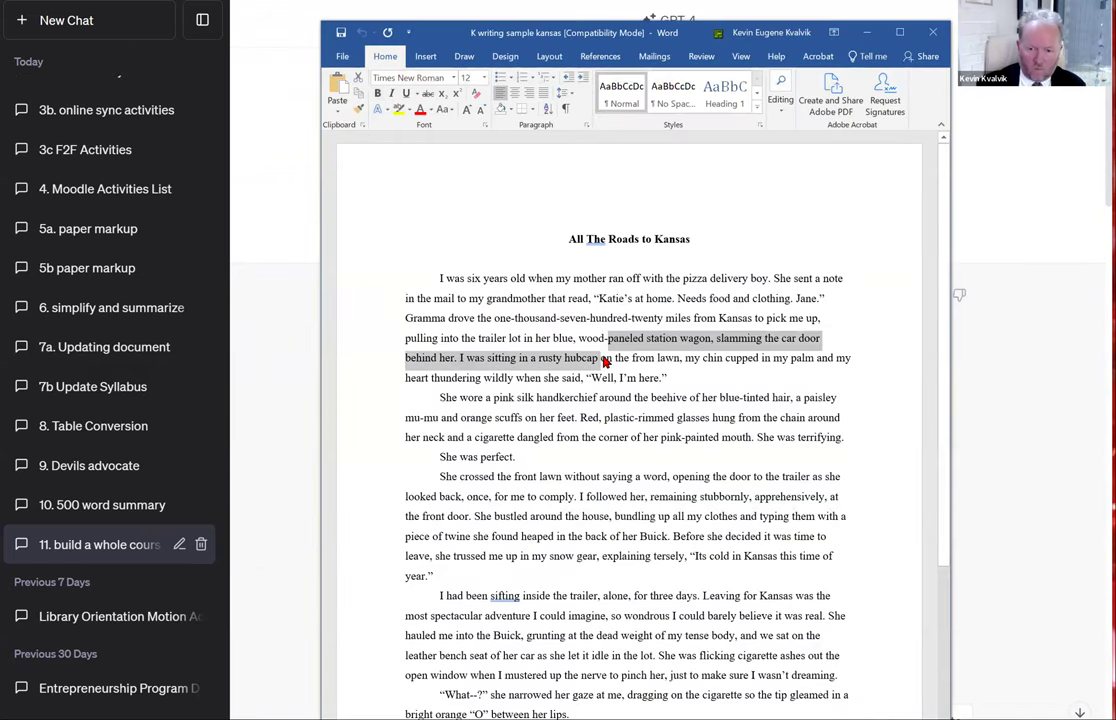
key("ctrl+a")
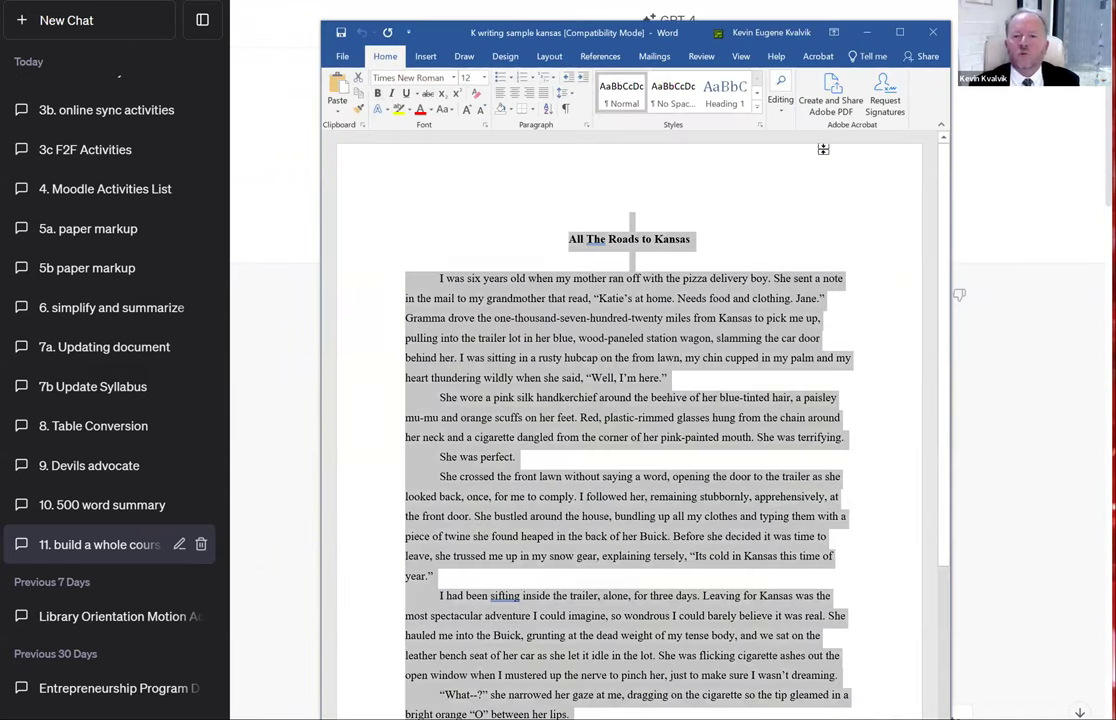
left_click(873, 35)
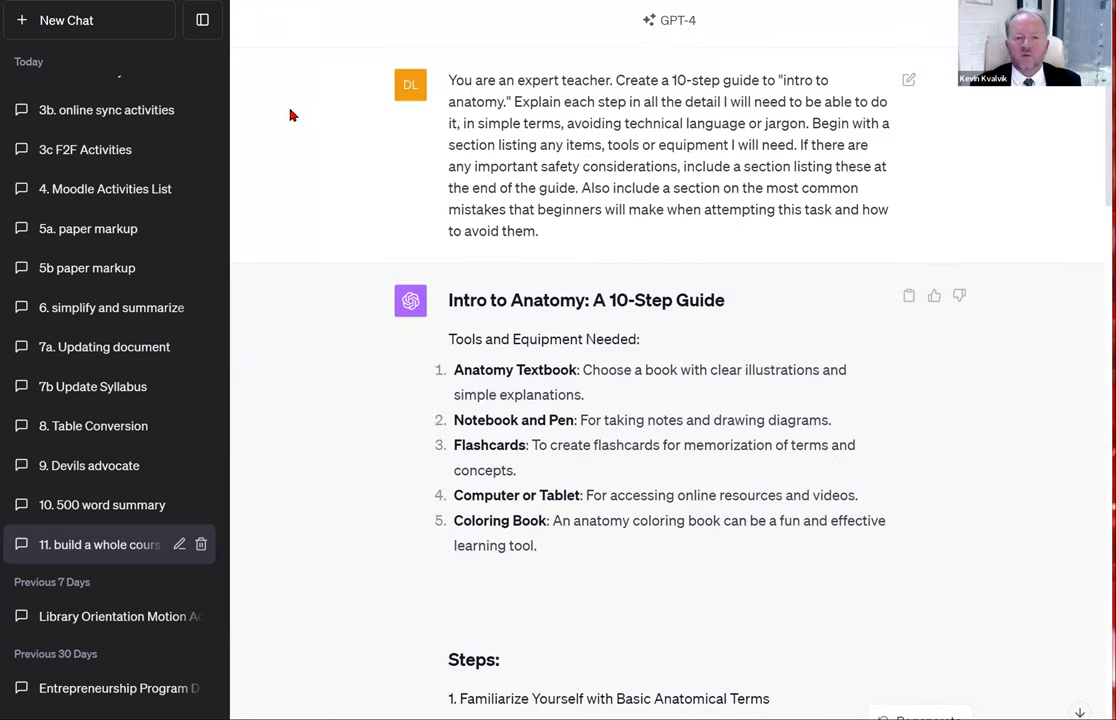
Step: In a new ChatGPT chat, submit a prompt to mark up this paper in the voice of an angry professor, followed by the pasted Kansas story
scroll(130, 90, "up", 3)
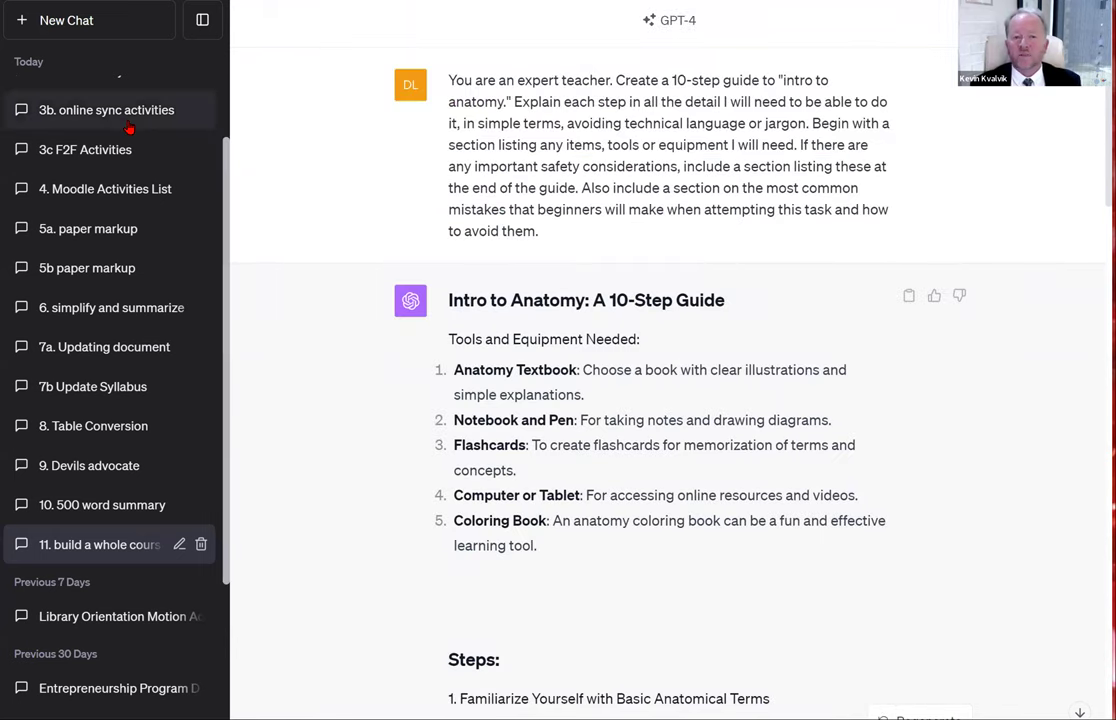
left_click(80, 28)
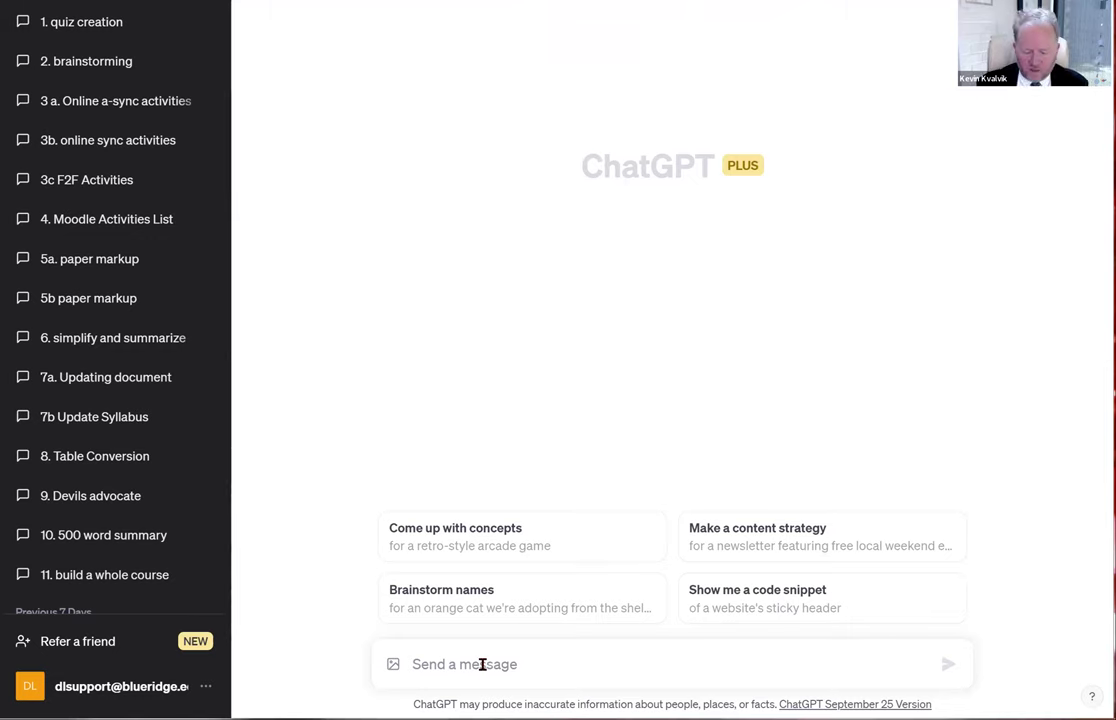
type("mar")
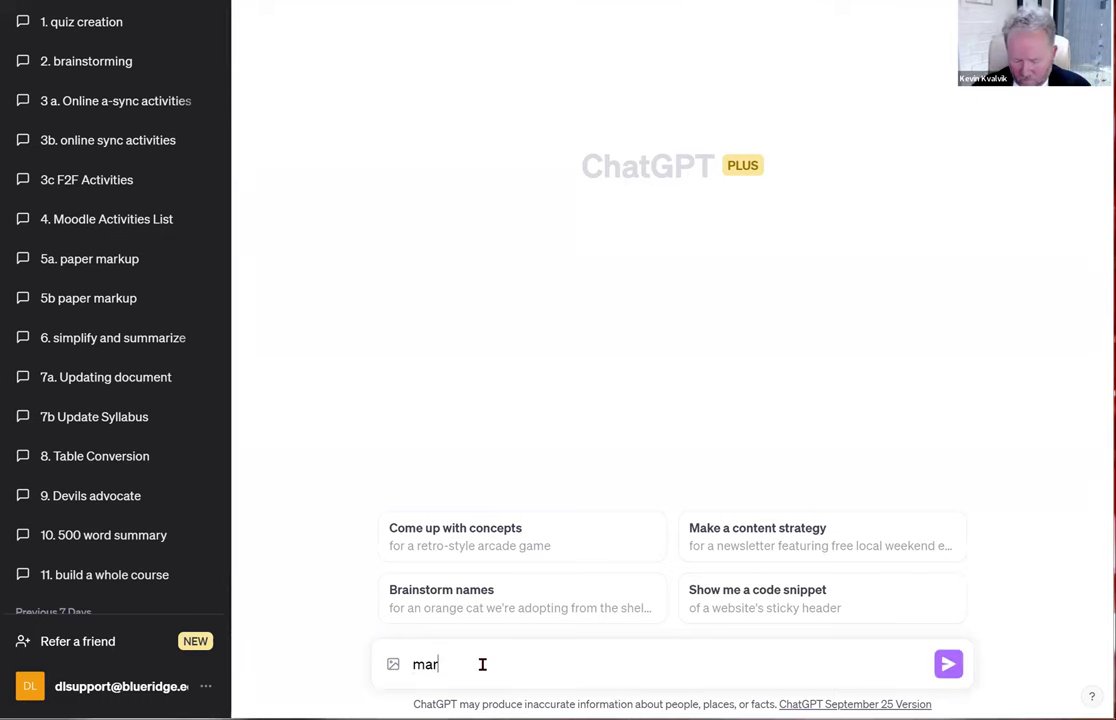
type("k up this paper ")
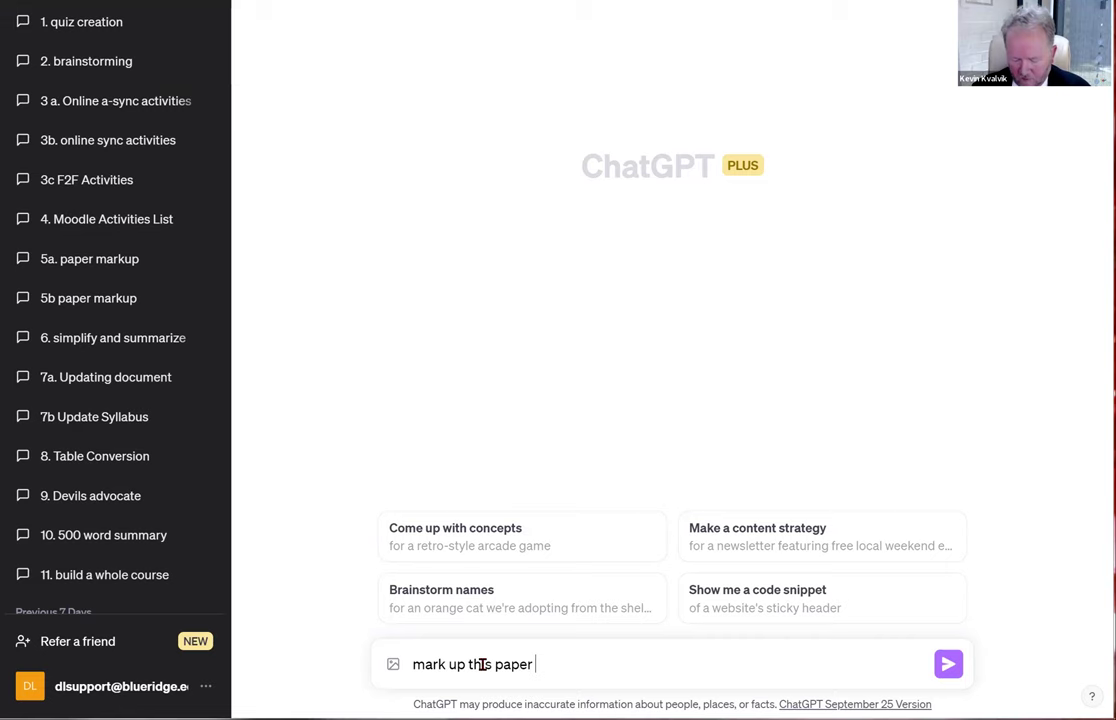
type(" in the voice o")
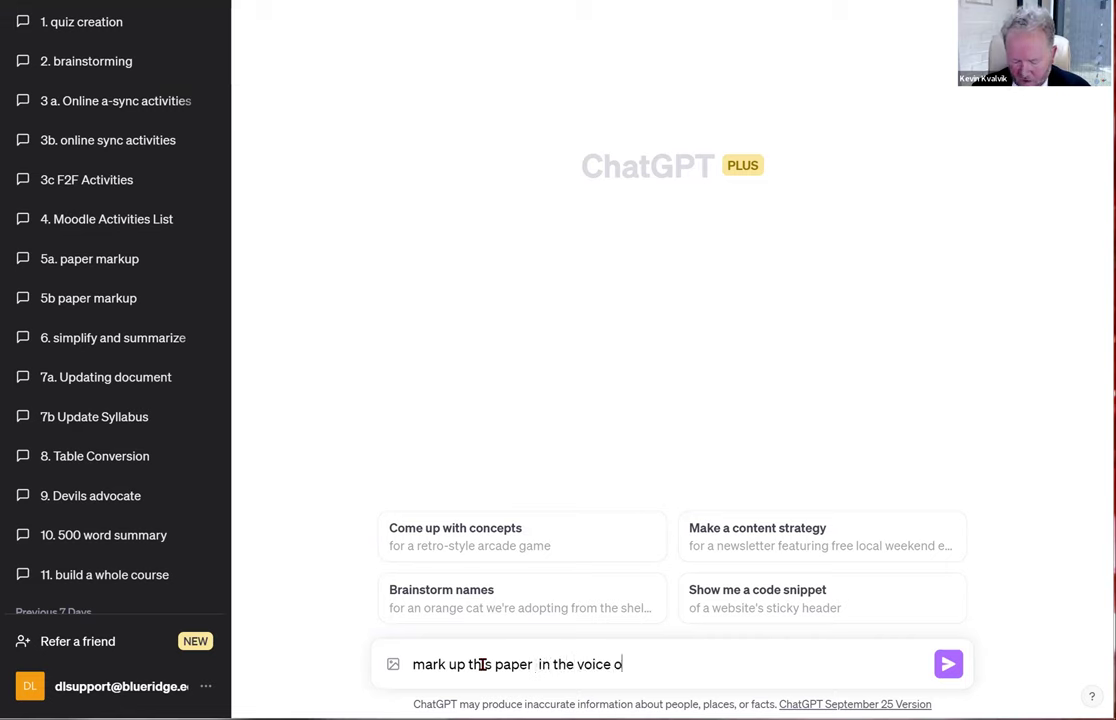
type("f an angr")
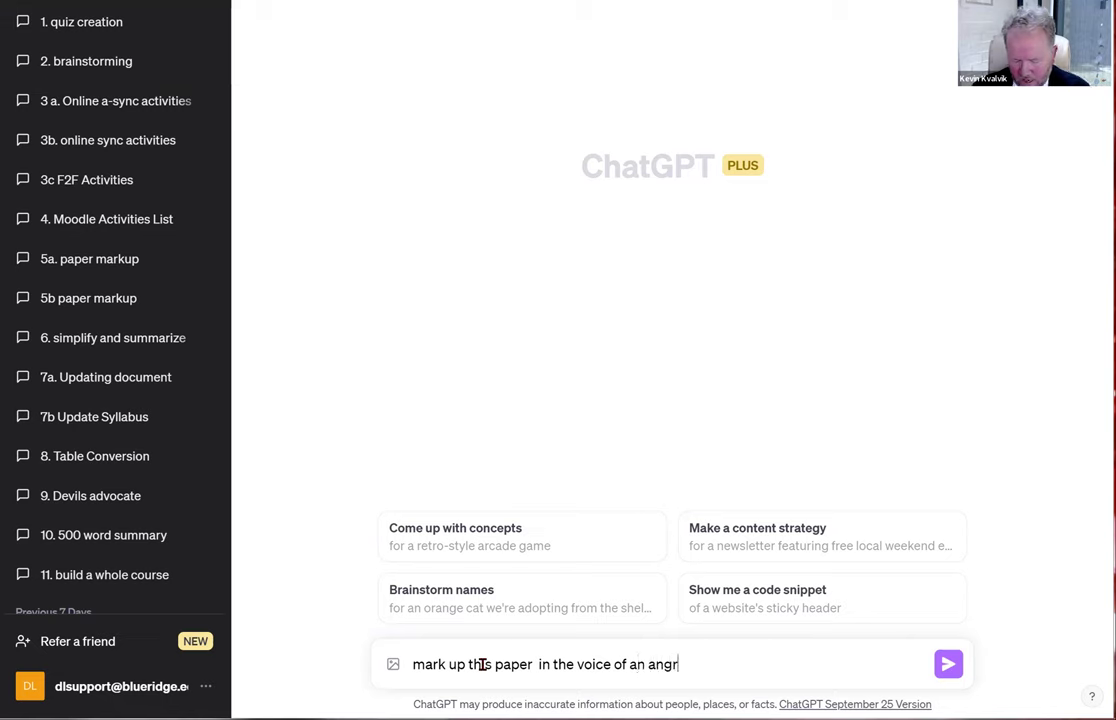
type("y nprofesso")
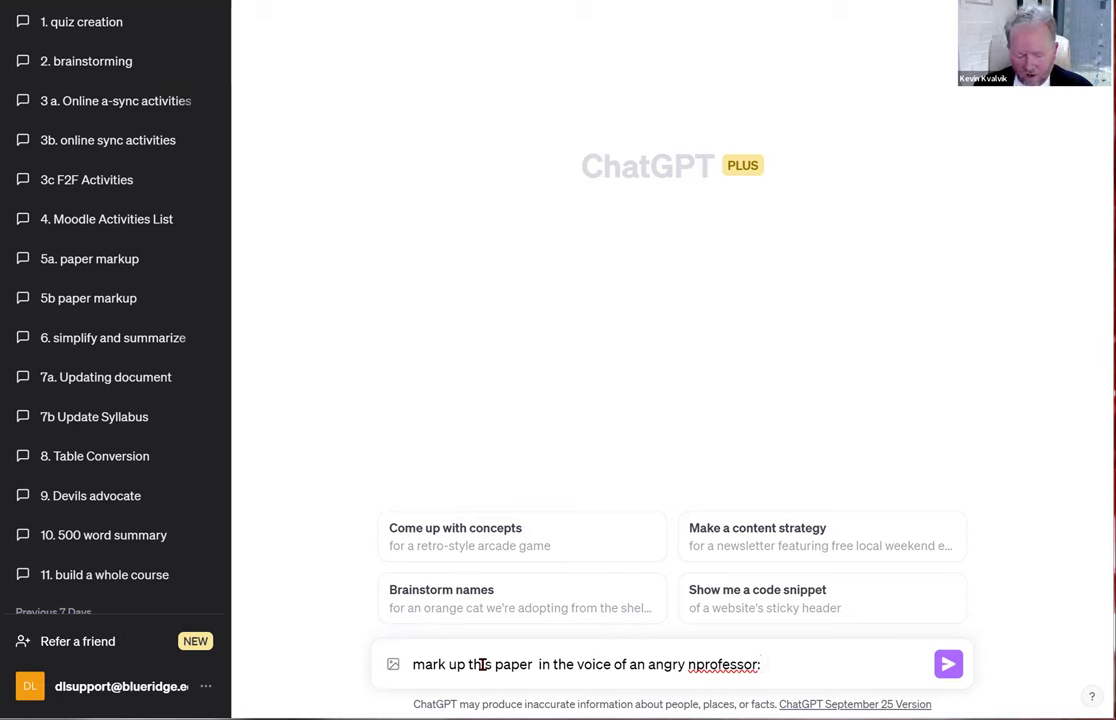
type("r:")
key("shift+Return")
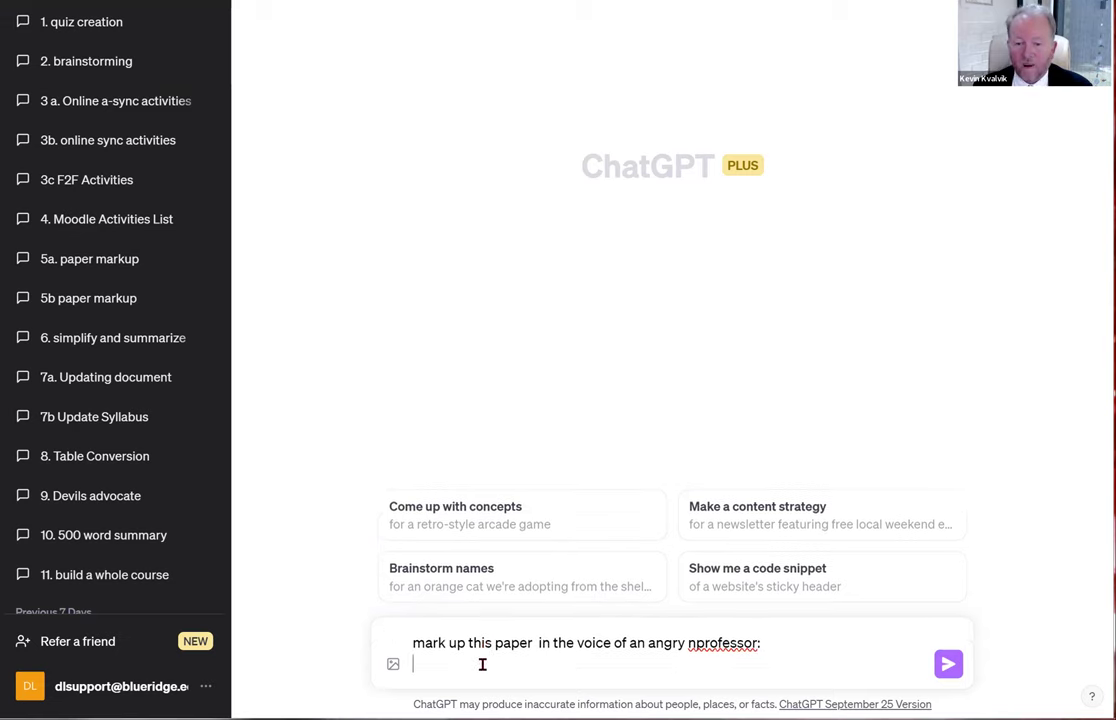
key("ctrl+v")
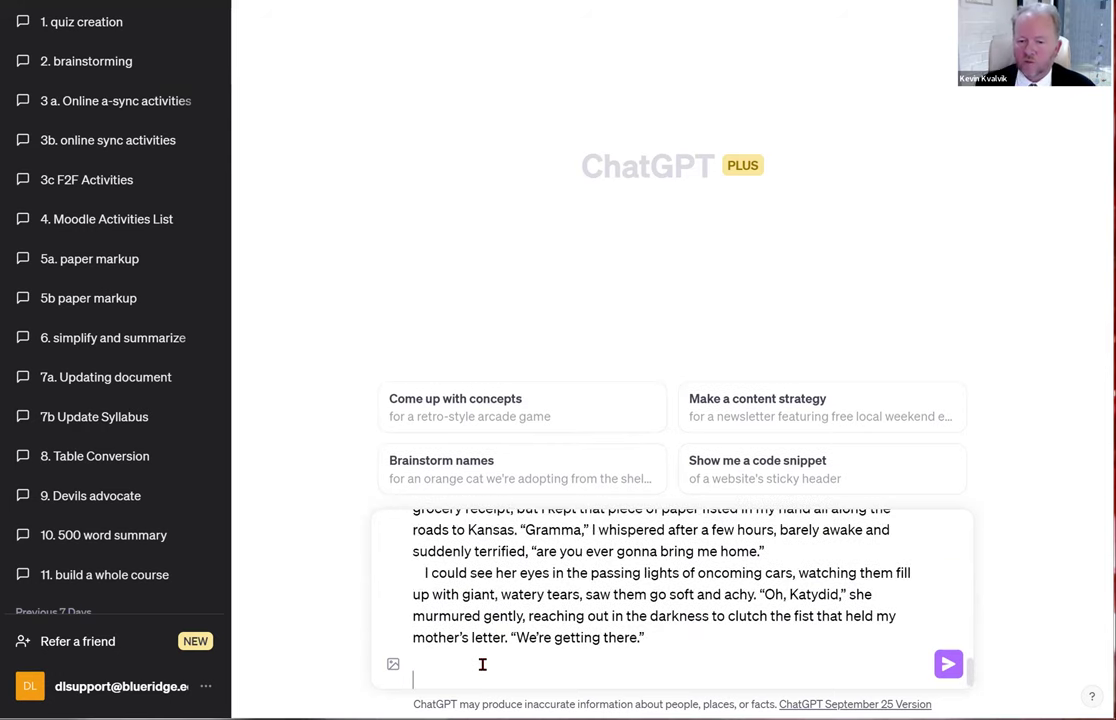
key("Return")
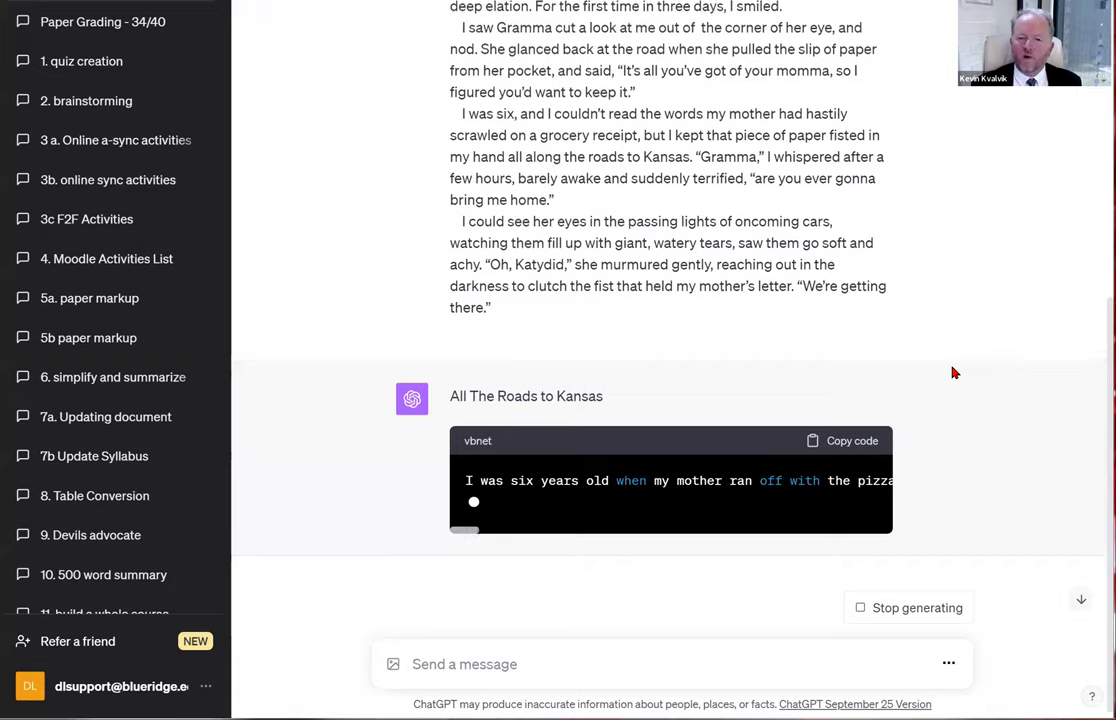
Step: Stop the marked-up reply while it is generating and send the follow-up "not in a code box?"
scroll(953, 373, "up", 2)
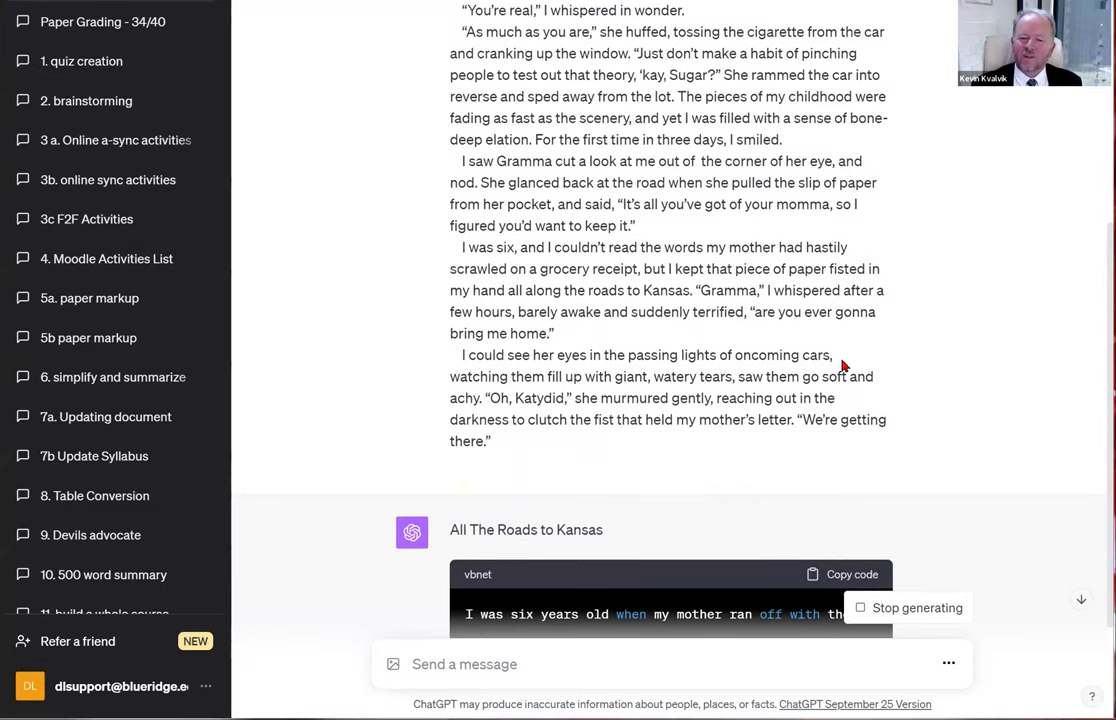
scroll(839, 369, "down", 4)
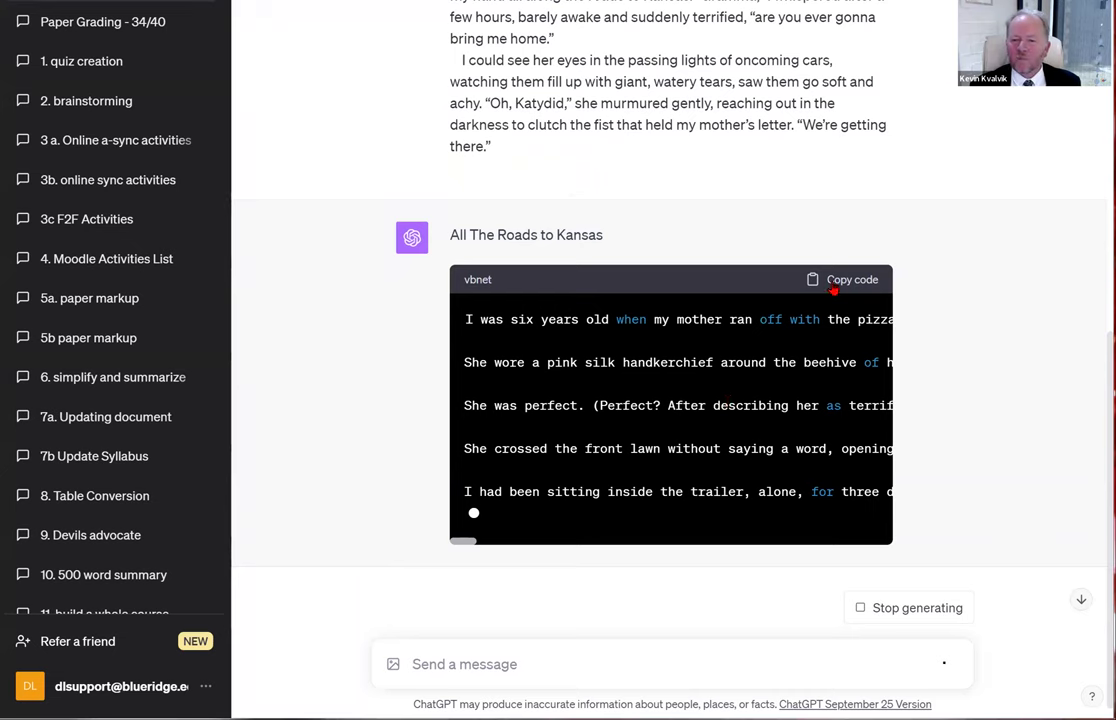
left_click(899, 608)
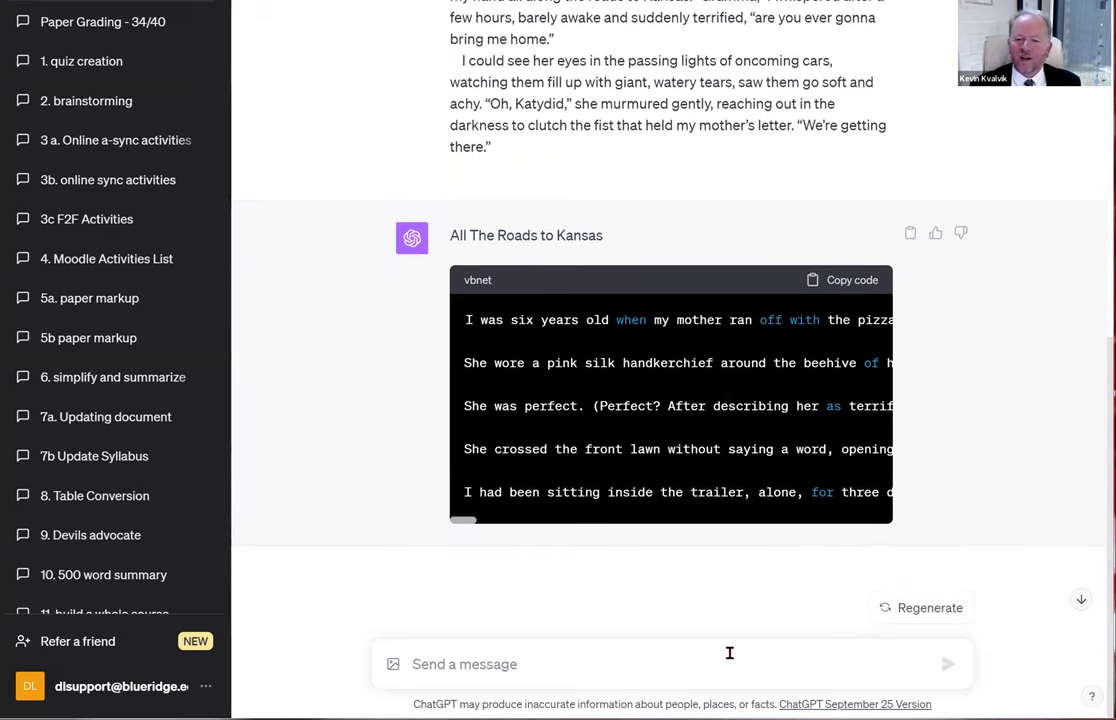
left_click(580, 666)
type("not")
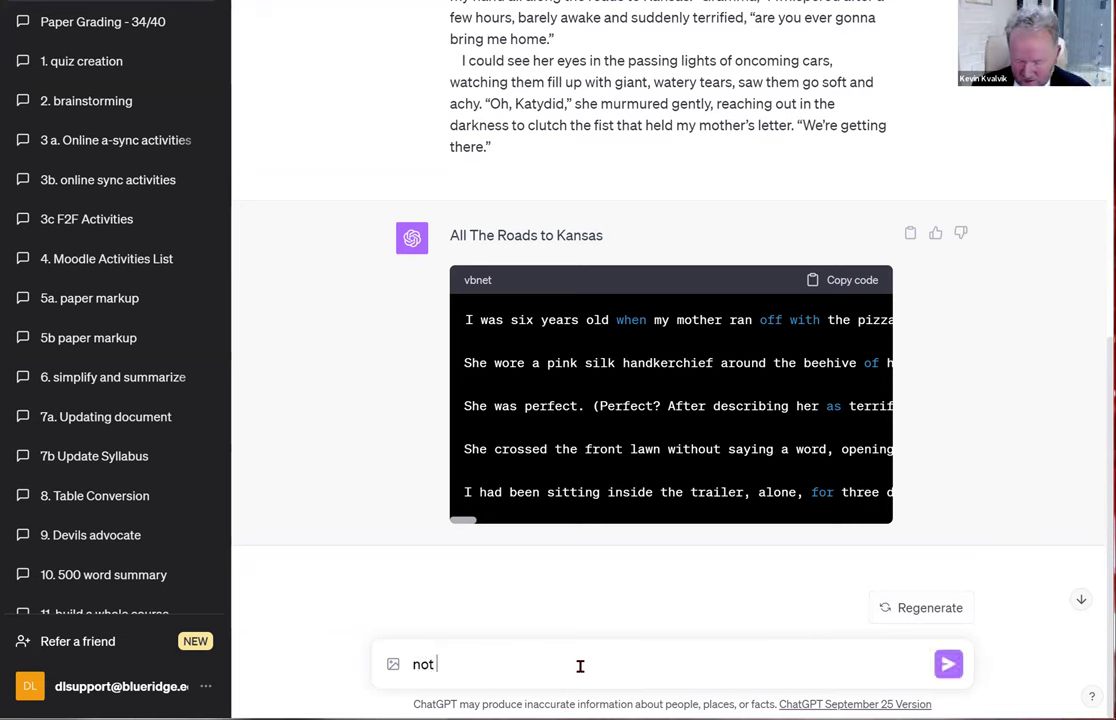
type(" in a code box?")
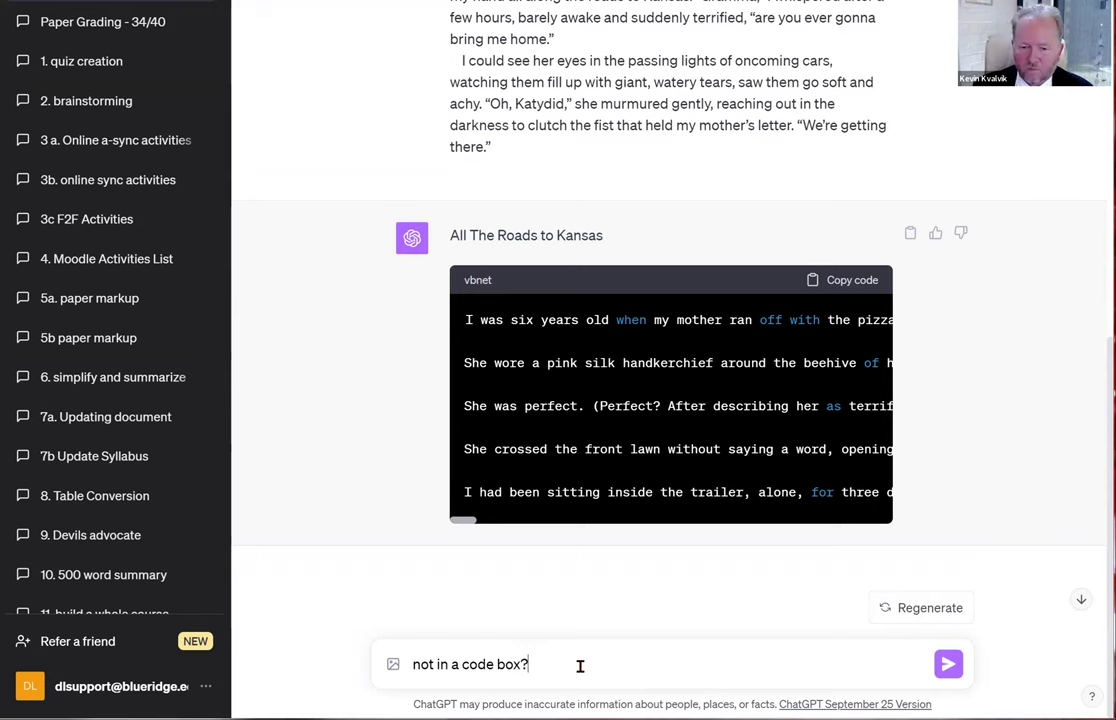
key("Return")
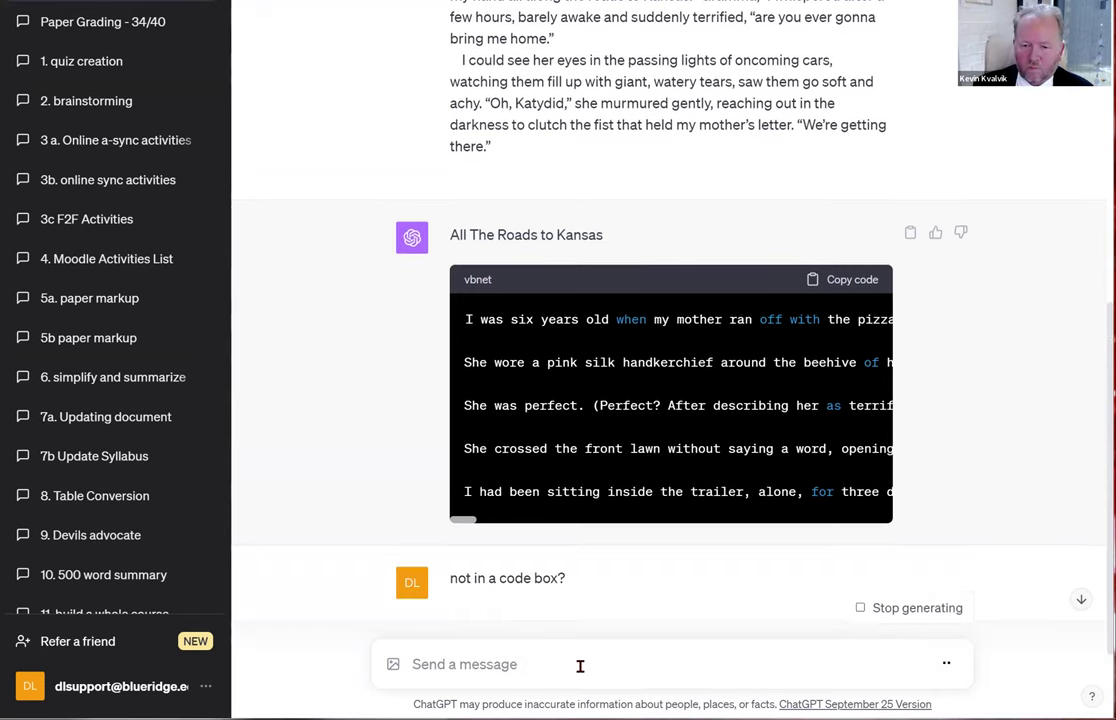